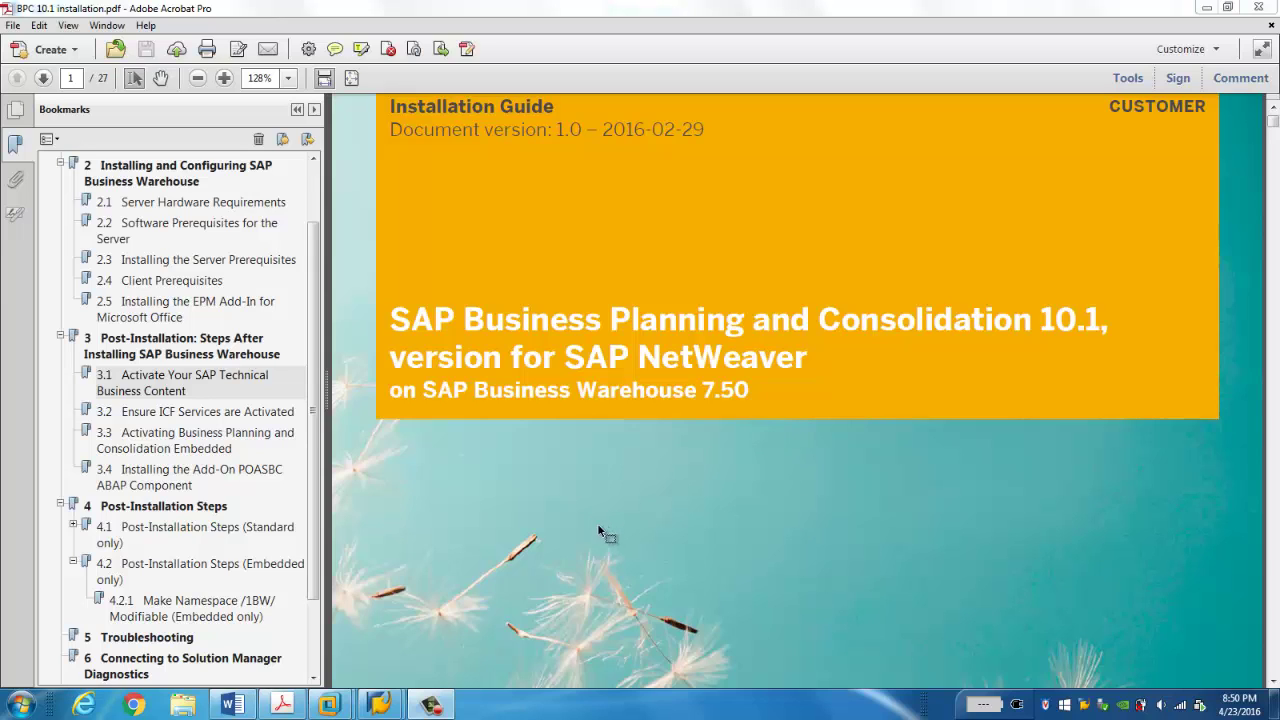
- Scroll the Bookmarks panel down to the guide's post-installation sections
{"action": "left_click_drag", "start_coordinate": [313, 446], "coordinate": [307, 510]}
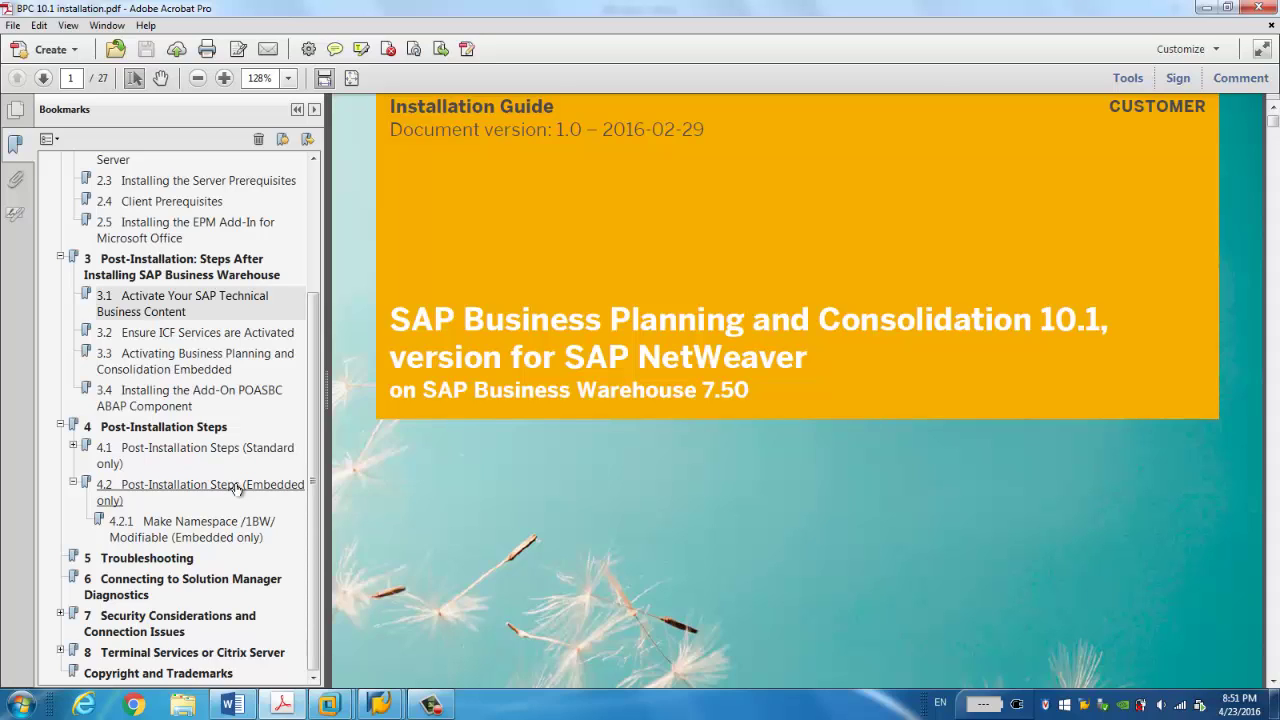
- Bring up the BPC.docx notes and close the Acrobat installation guide window
{"action": "left_click", "coordinate": [231, 705]}
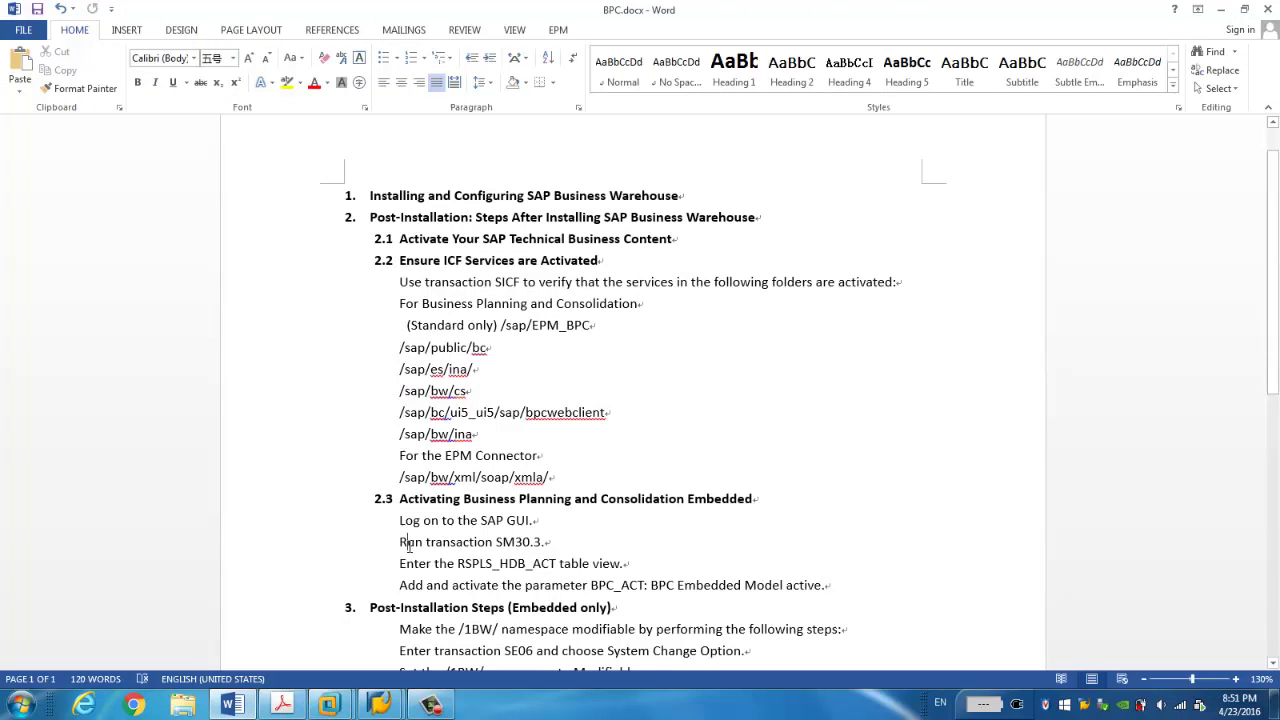
{"action": "left_click", "coordinate": [408, 544]}
{"action": "right_click", "coordinate": [283, 705]}
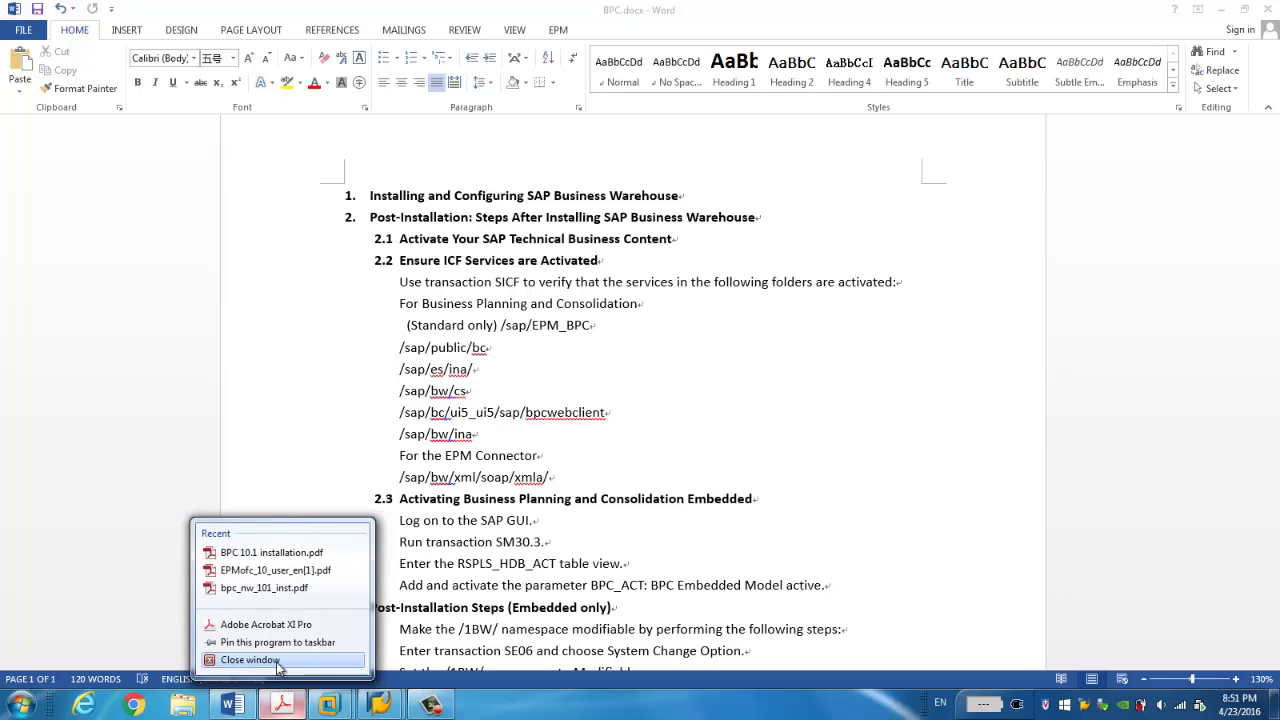
{"action": "left_click", "coordinate": [277, 662]}
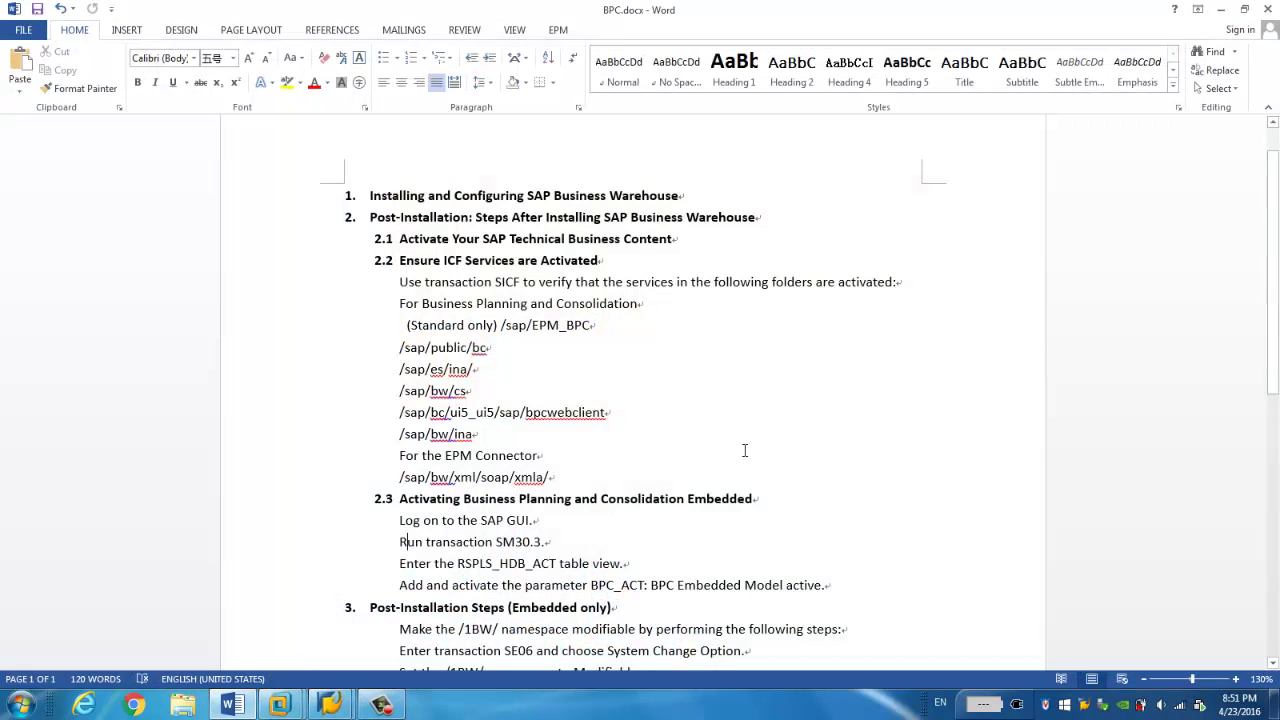
{"action": "left_click", "coordinate": [745, 450]}
- Review the installed software component versions under Product Version, then close both status dialogs
{"action": "left_click", "coordinate": [370, 675]}
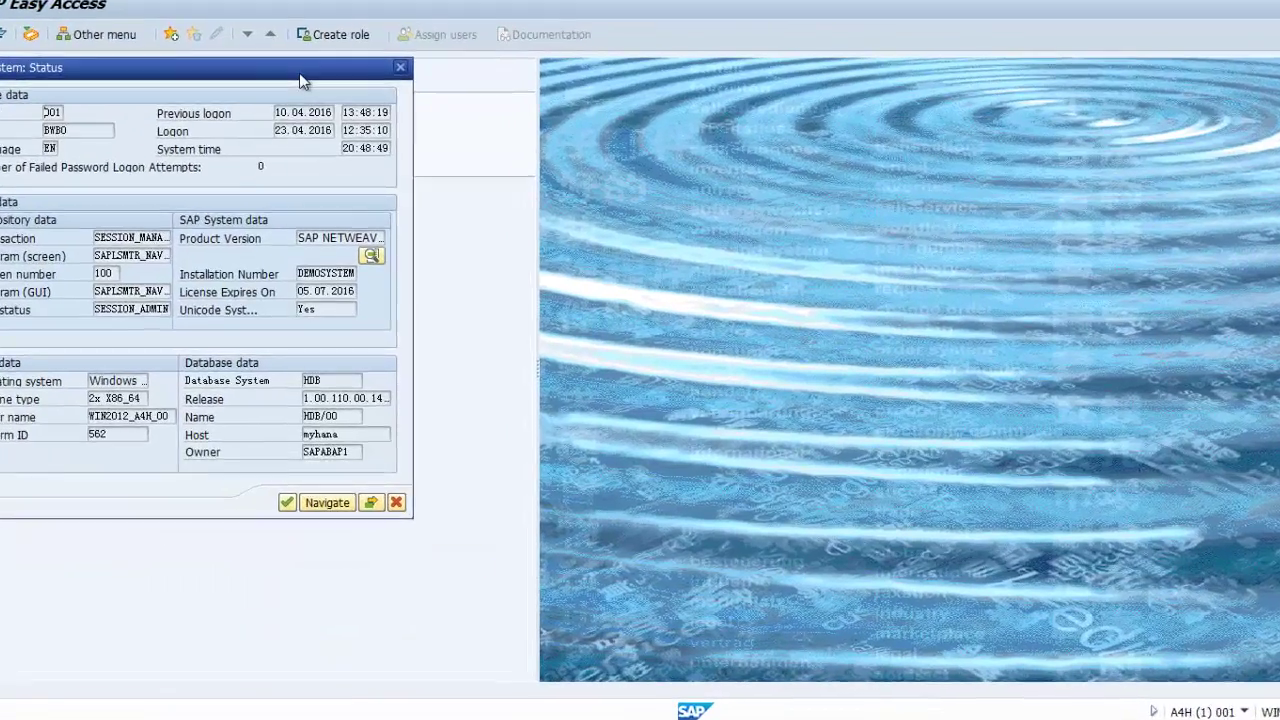
{"action": "left_click_drag", "start_coordinate": [305, 133], "coordinate": [670, 199]}
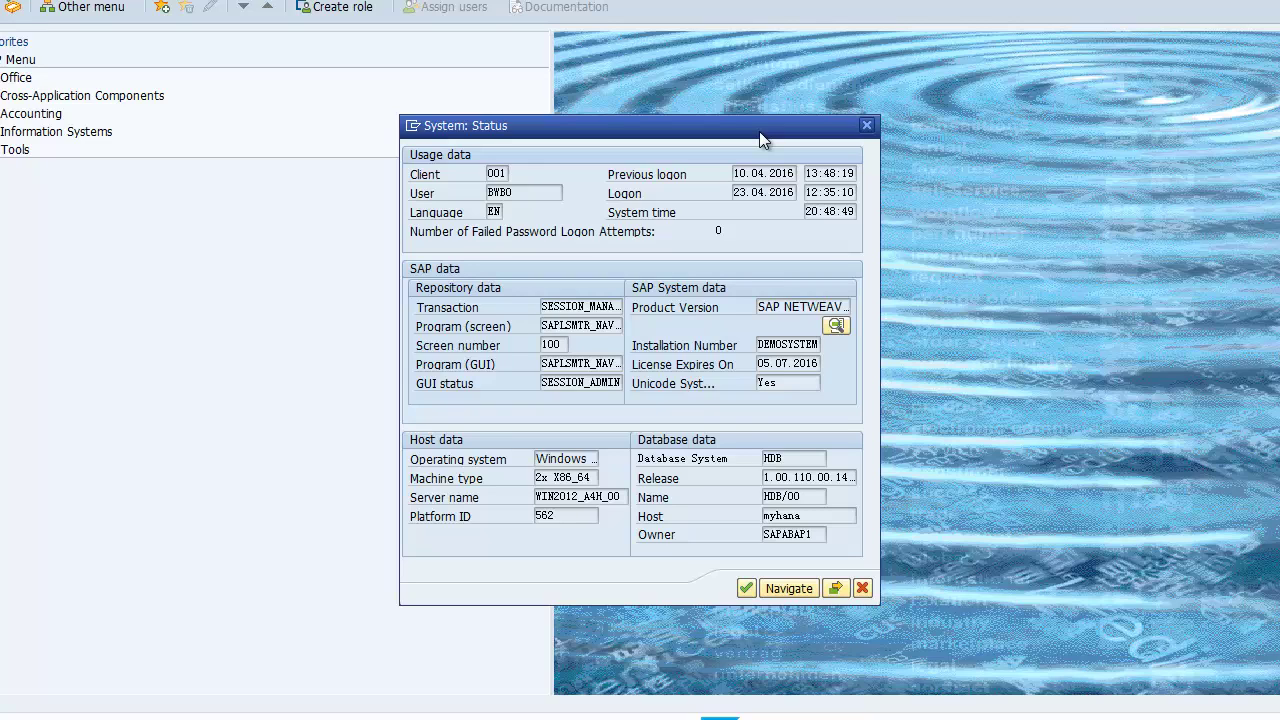
{"action": "left_click", "coordinate": [836, 326]}
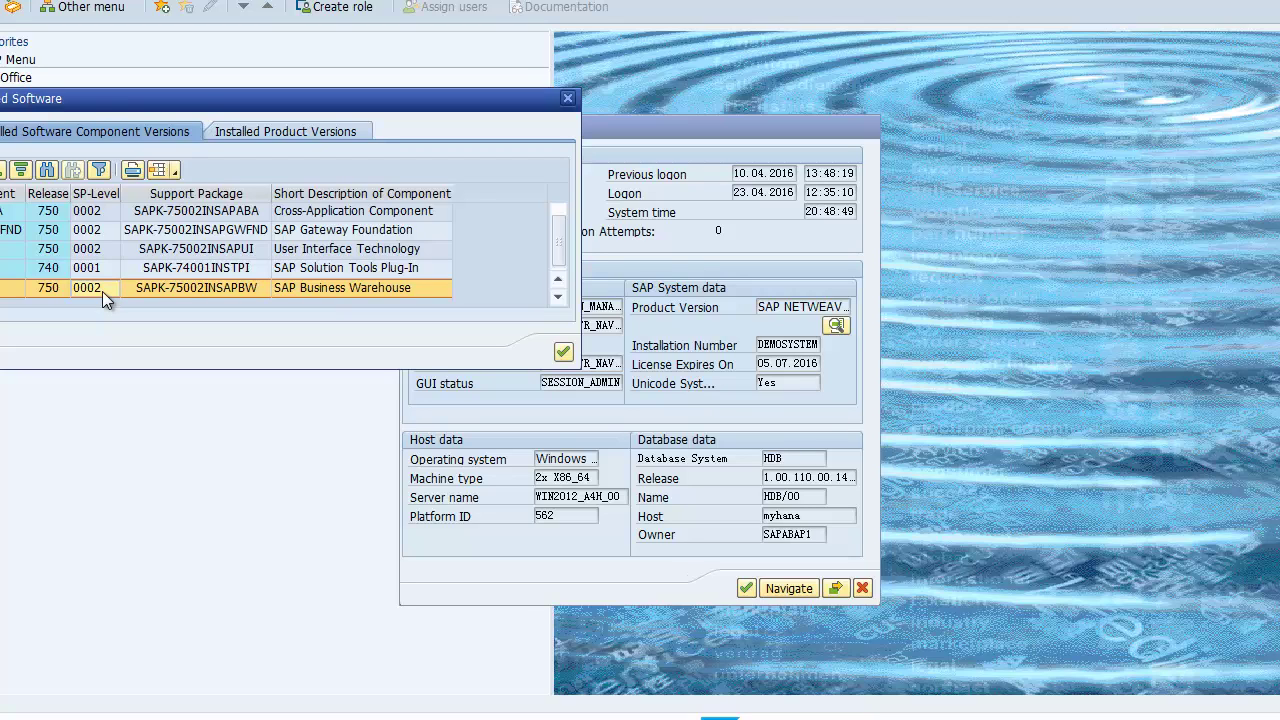
{"action": "left_click", "coordinate": [567, 98]}
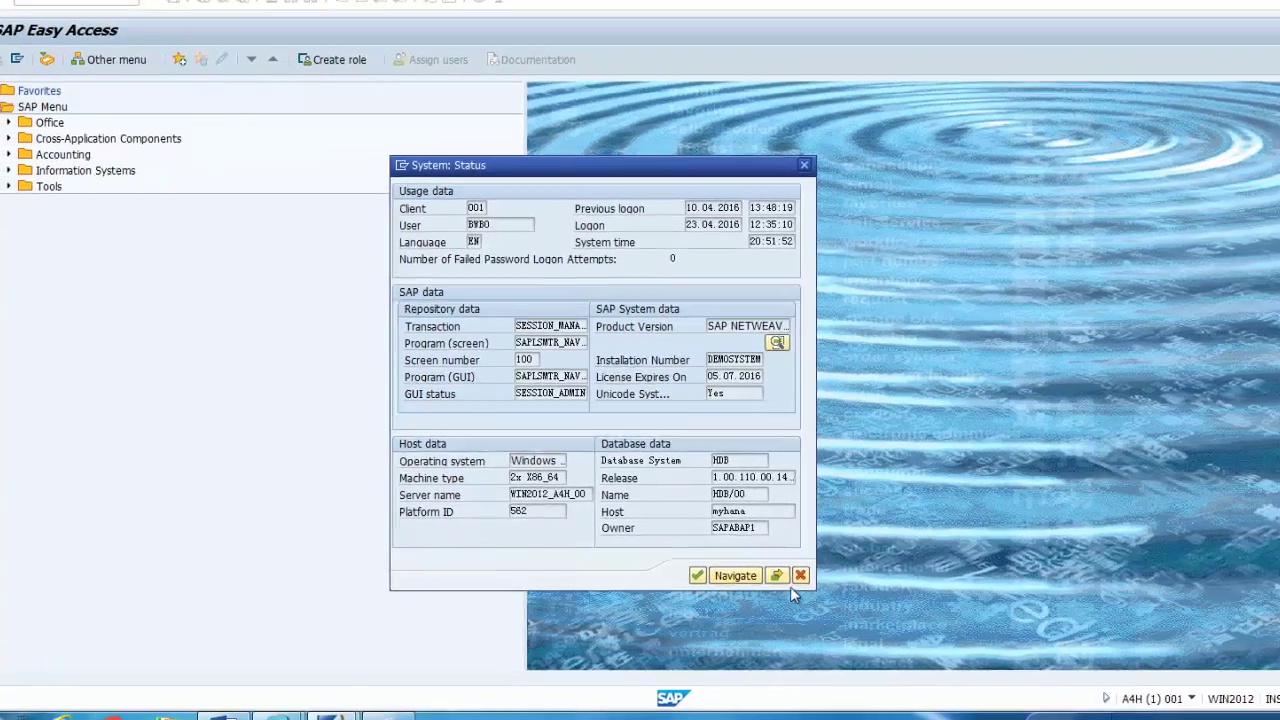
{"action": "left_click", "coordinate": [862, 588]}
{"action": "left_click", "coordinate": [236, 704]}
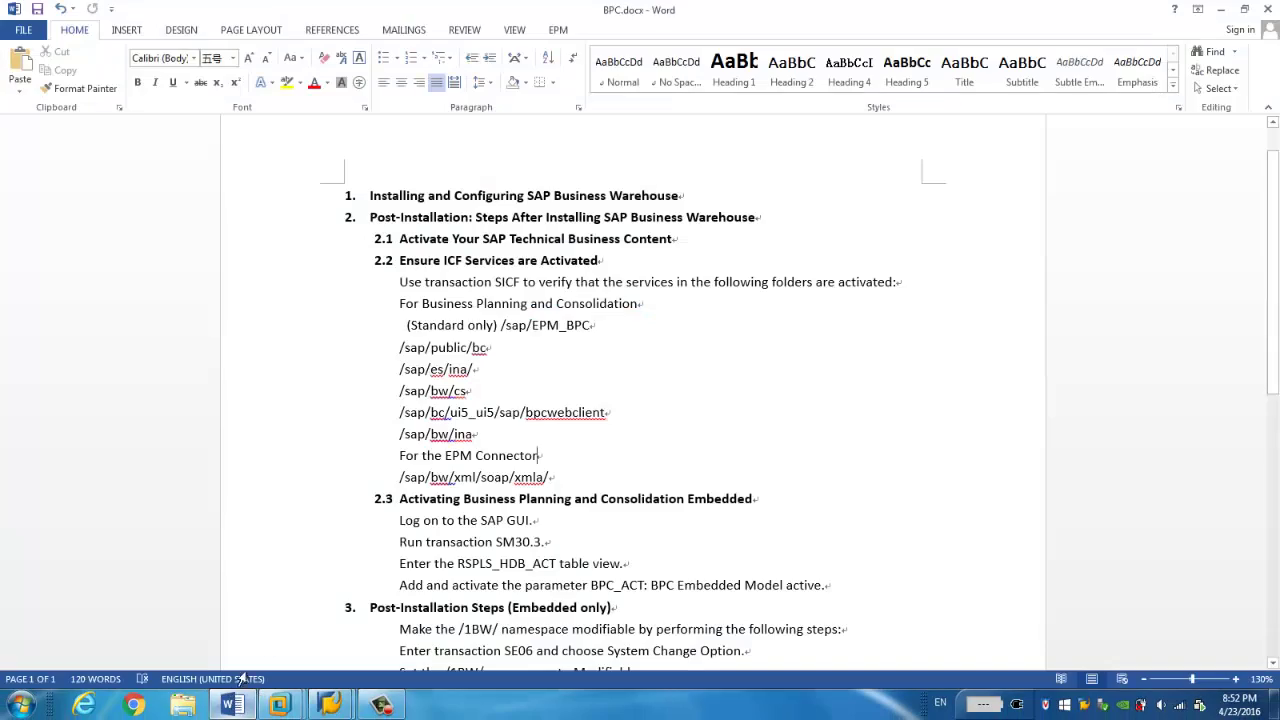
- Place the cursor before 'Log on to the SAP GUI' and switch to SAP Easy Access
{"action": "left_click", "coordinate": [385, 521]}
{"action": "mouse_move", "coordinate": [330, 705]}
{"action": "left_click", "coordinate": [372, 658]}
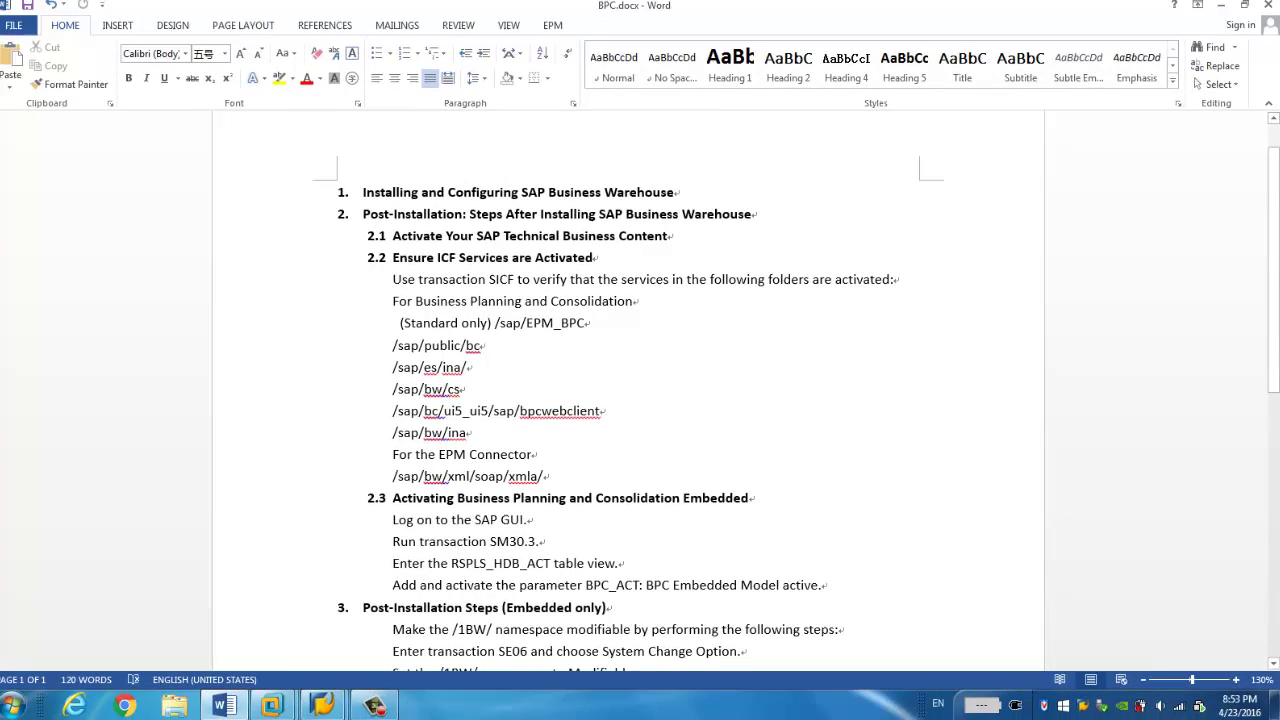
- Reopen BPC 10.1 installation.pdf from the Start menu's Recent Items
{"action": "left_click", "coordinate": [35, 710]}
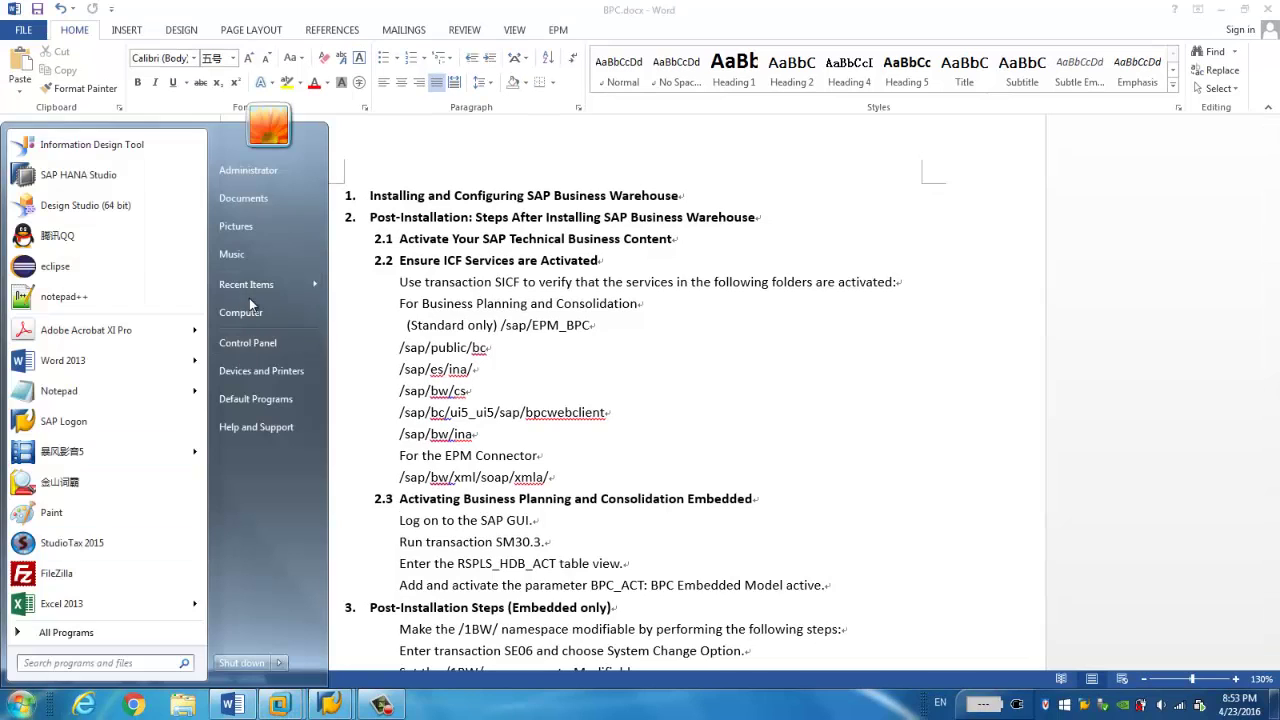
{"action": "mouse_move", "coordinate": [254, 289]}
{"action": "left_click", "coordinate": [408, 313]}
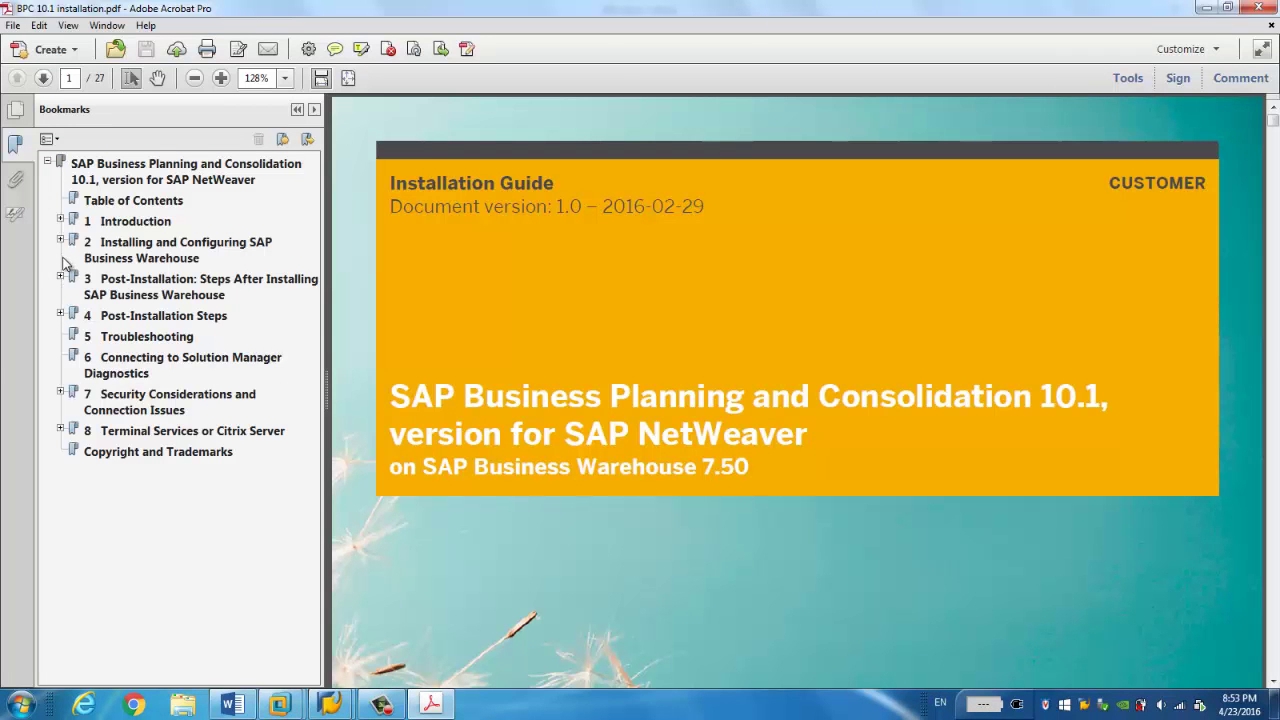
- Expand chapter 3, scroll to the 3.1 procedure, and select 'Run transaction RSTCO_ADMIN'
{"action": "left_click", "coordinate": [60, 279]}
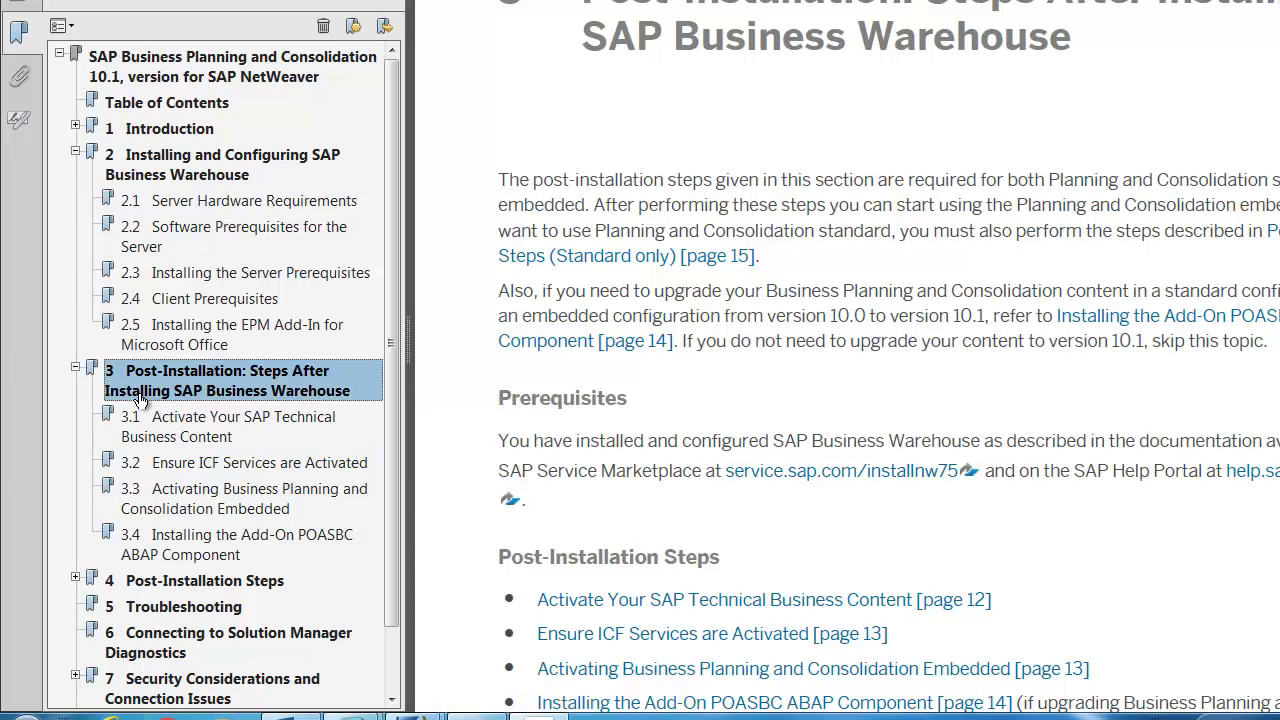
{"action": "scroll", "coordinate": [960, 400], "scroll_direction": "down", "scroll_amount": 5}
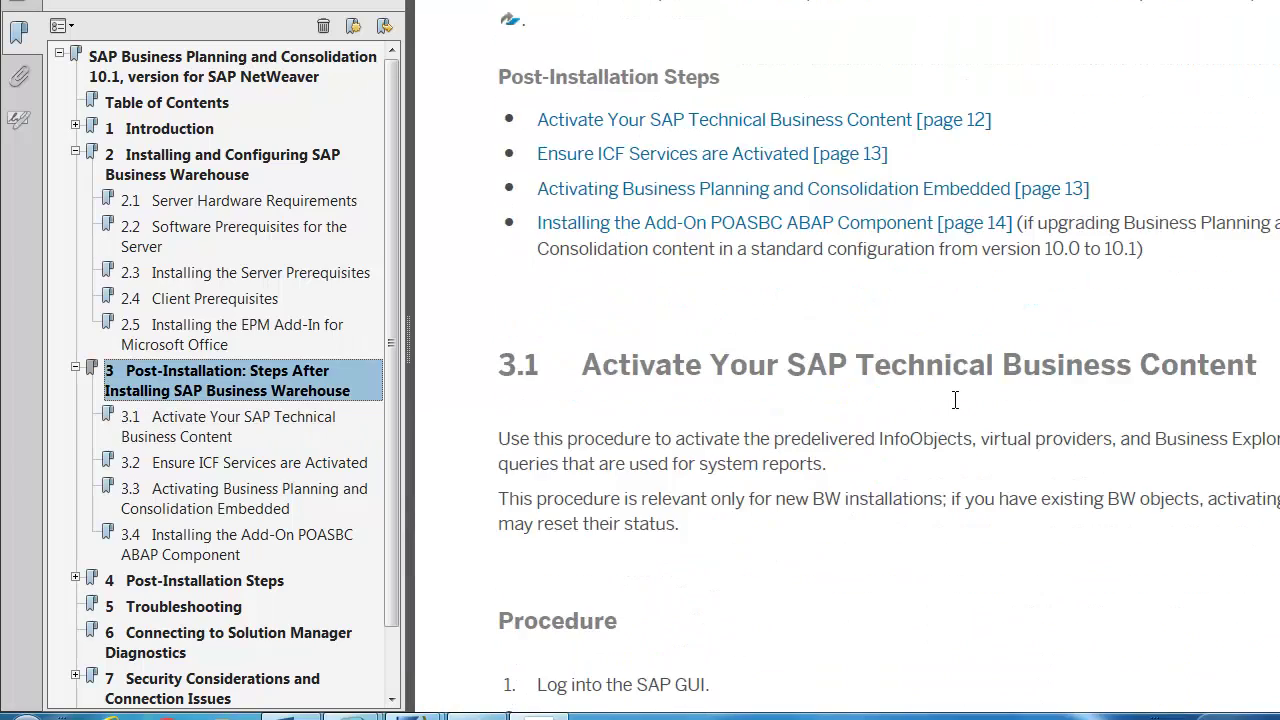
{"action": "scroll", "coordinate": [955, 400], "scroll_direction": "down", "scroll_amount": 4}
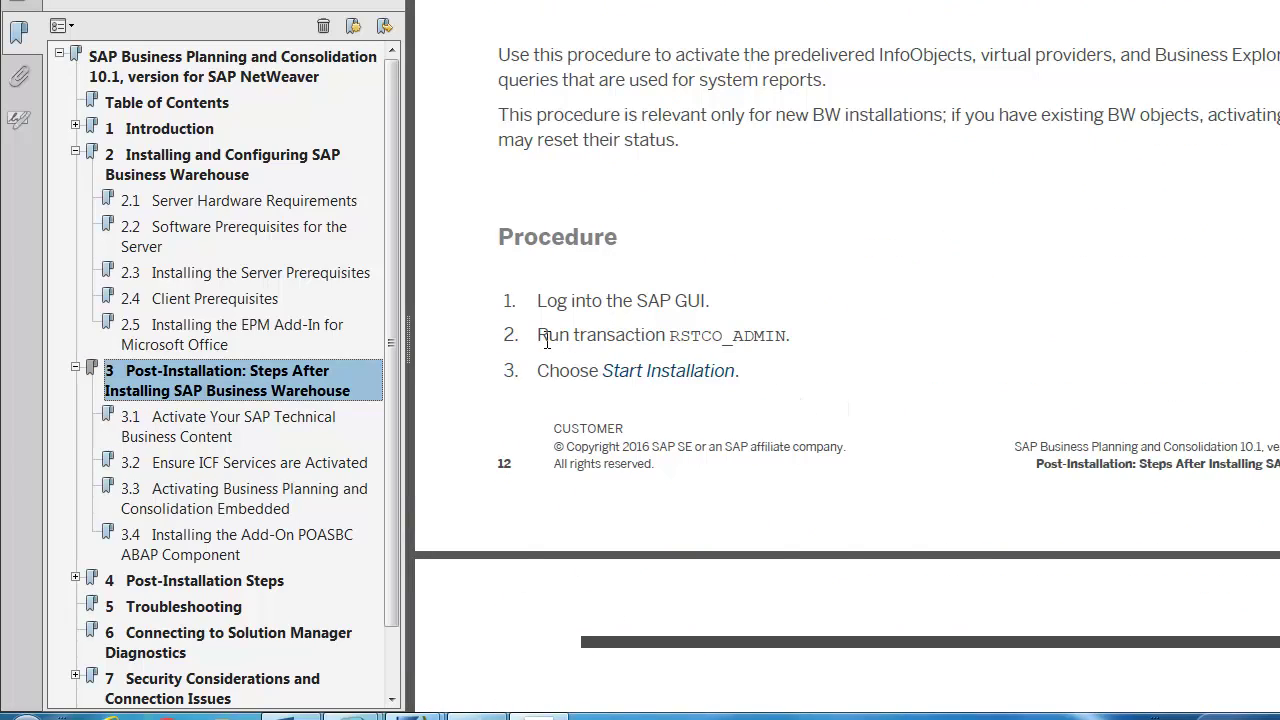
{"action": "left_click_drag", "start_coordinate": [547, 340], "coordinate": [786, 343]}
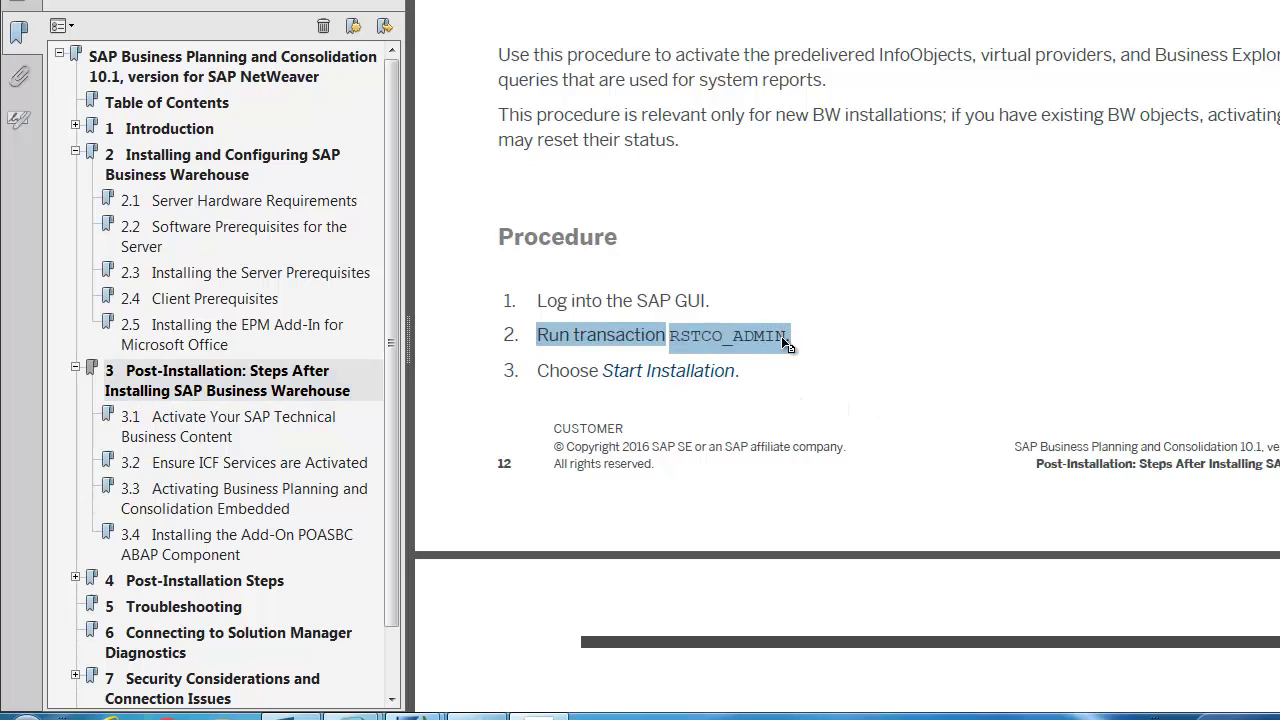
{"action": "left_click", "coordinate": [768, 361]}
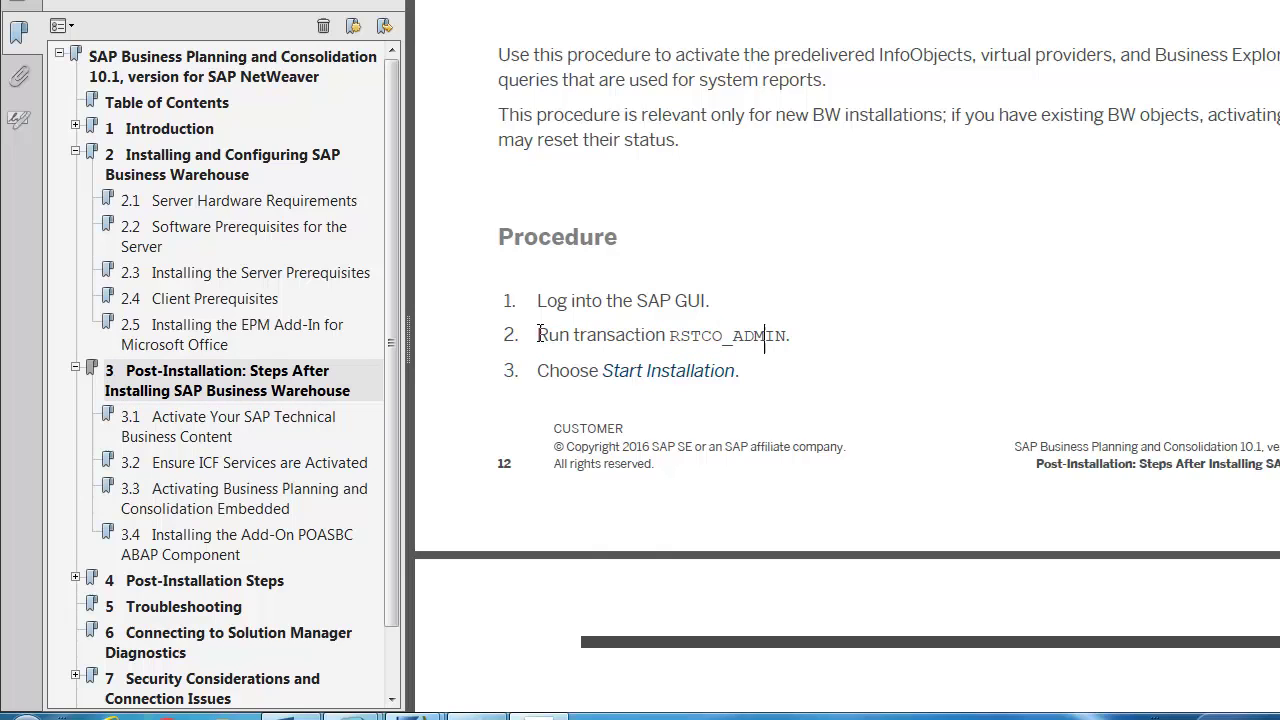
{"action": "left_click_drag", "start_coordinate": [538, 334], "coordinate": [786, 340]}
{"action": "key", "text": "ctrl+c"}
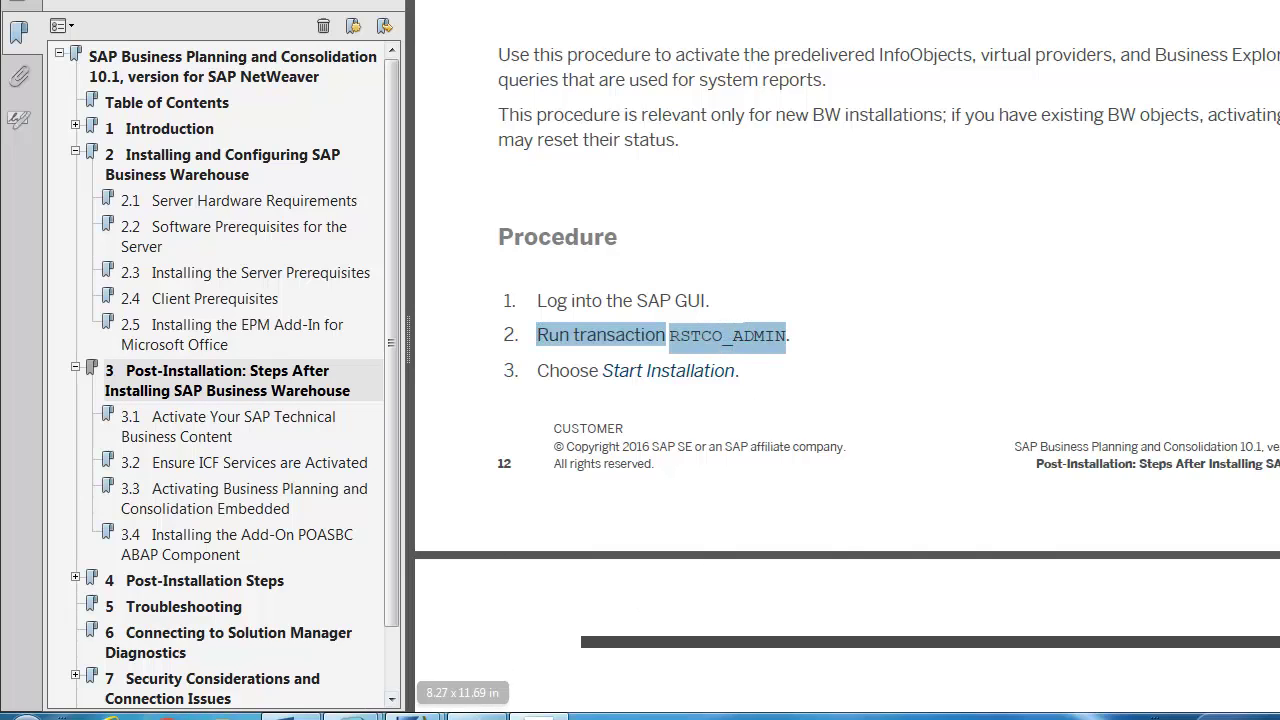
{"action": "left_click", "coordinate": [22, 712]}
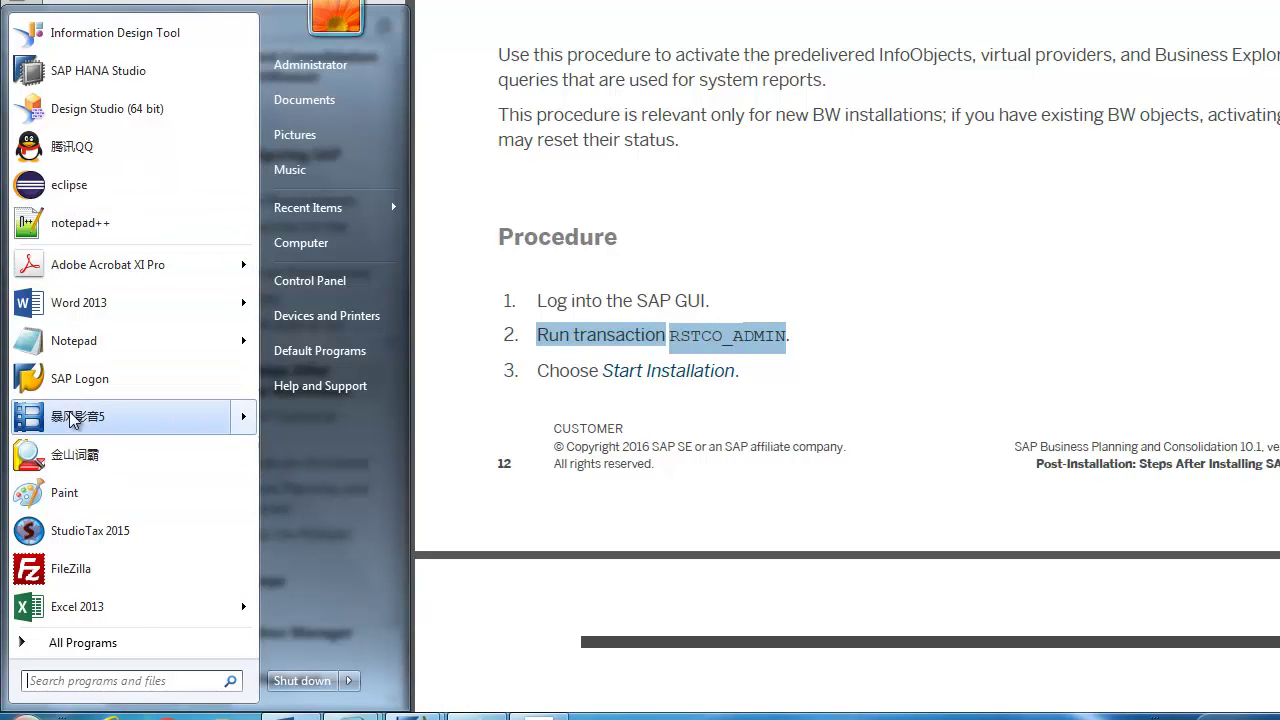
- Paste 'Run transaction RSTCO_ADMIN' as plain text under the 2.1 heading, formatted like the SICF line
{"action": "left_click", "coordinate": [90, 340]}
{"action": "key", "text": "ctrl+v"}
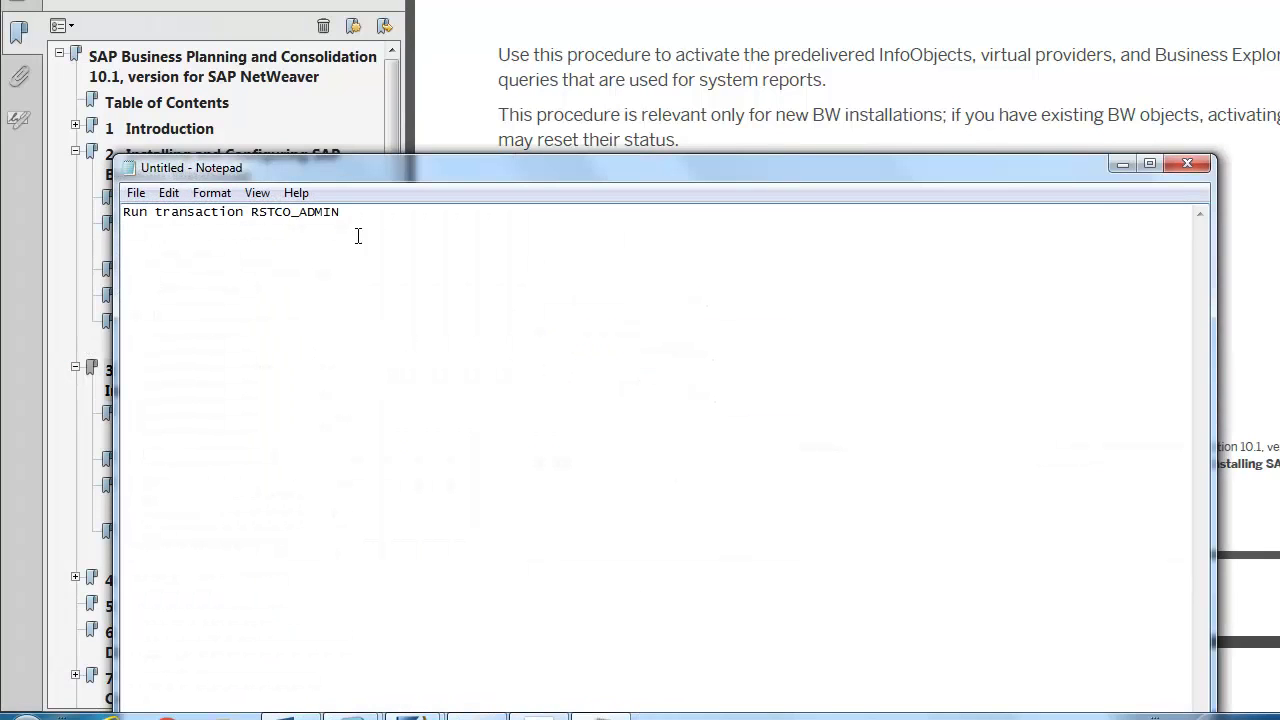
{"action": "key", "text": "ctrl+a"}
{"action": "key", "text": "ctrl+c"}
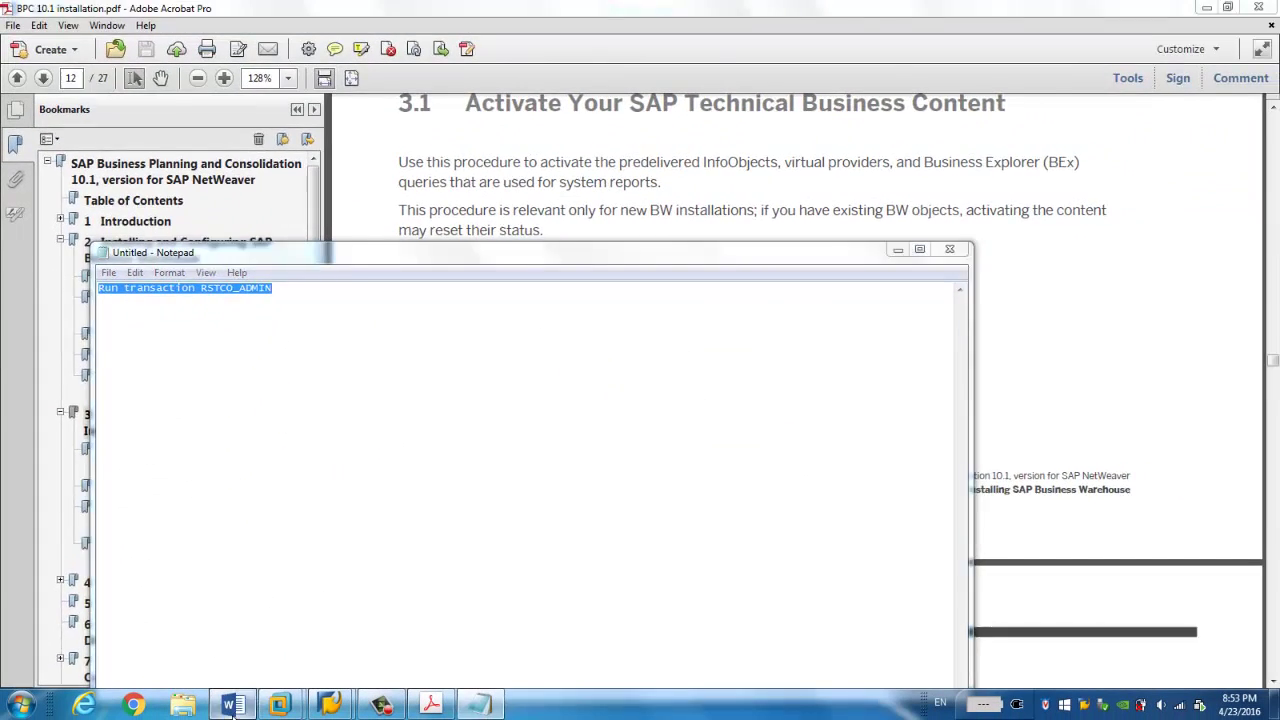
{"action": "key", "text": "alt+Tab"}
{"action": "left_click", "coordinate": [698, 242]}
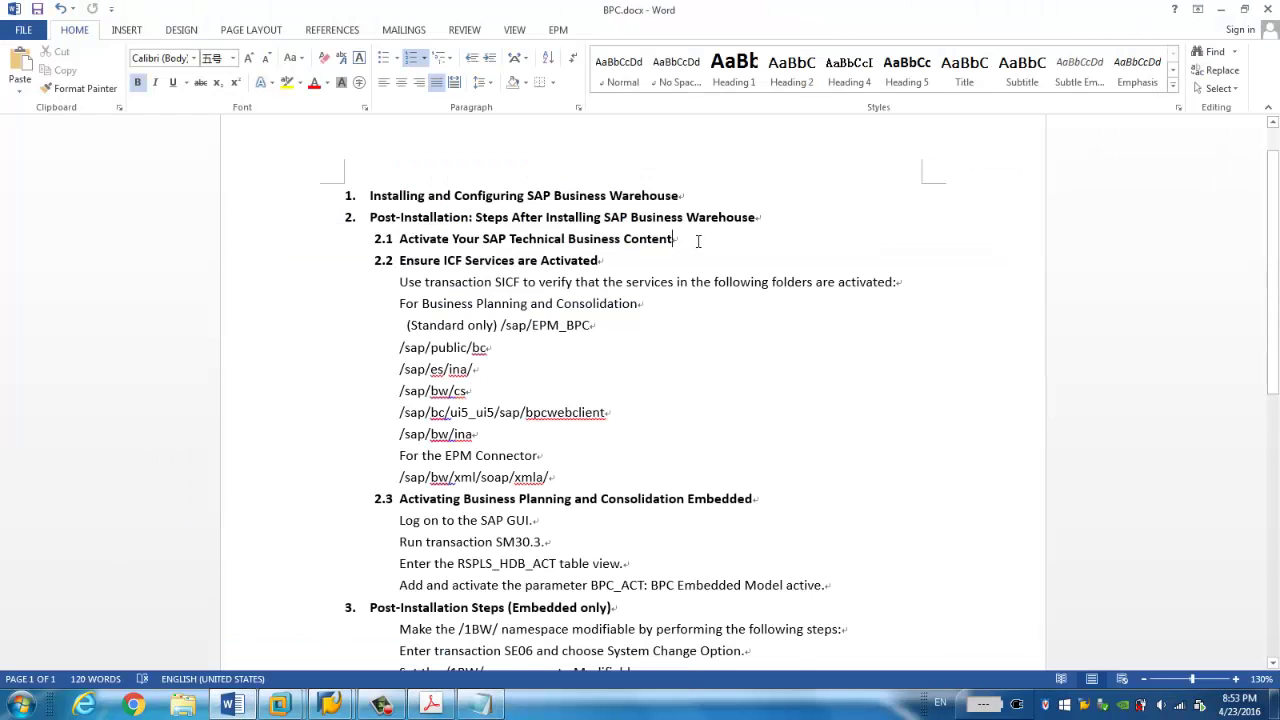
{"action": "key", "text": "Return"}
{"action": "key", "text": "BackSpace"}
{"action": "key", "text": "ctrl+v"}
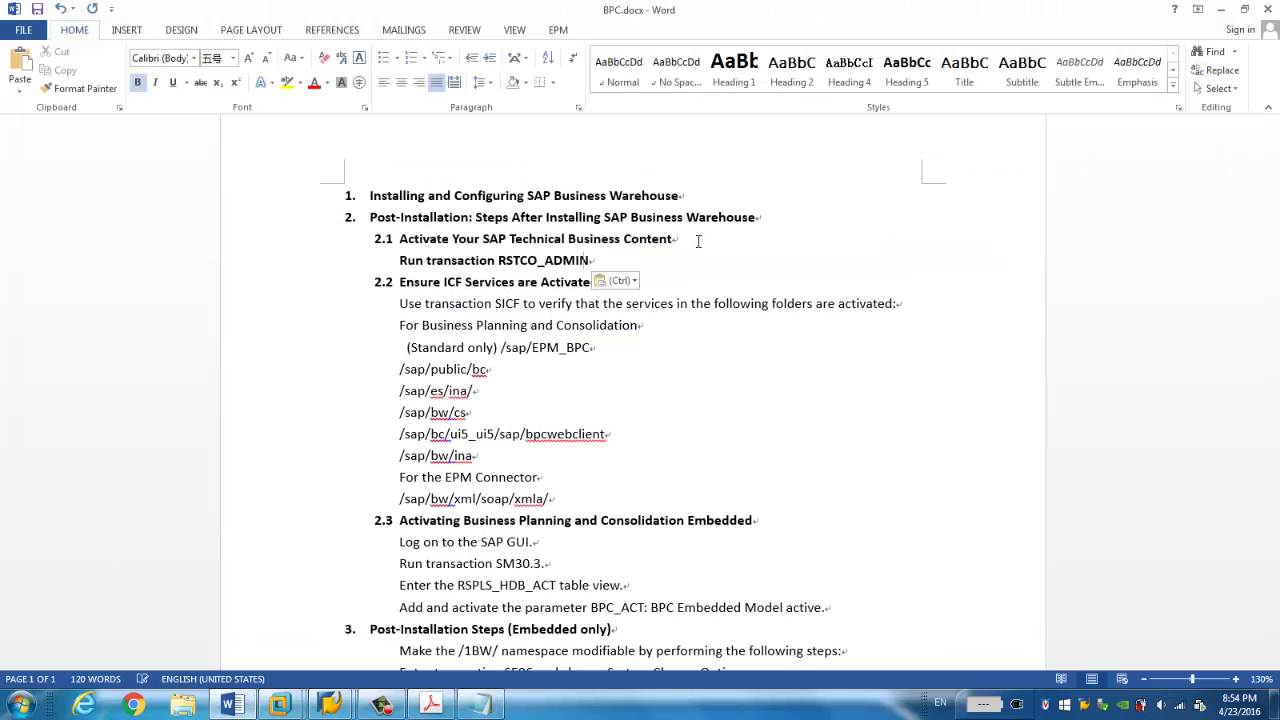
{"action": "left_click", "coordinate": [231, 305]}
{"action": "left_click", "coordinate": [79, 88]}
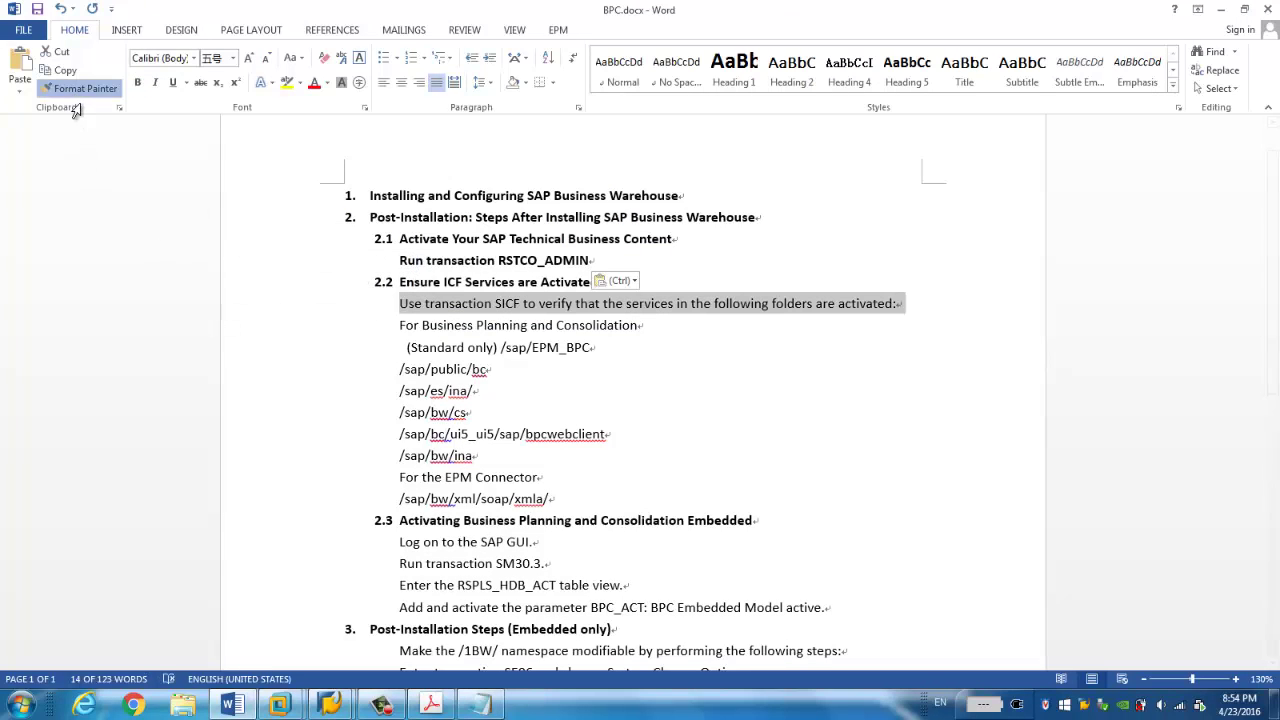
{"action": "left_click", "coordinate": [314, 263]}
{"action": "left_click", "coordinate": [602, 446]}
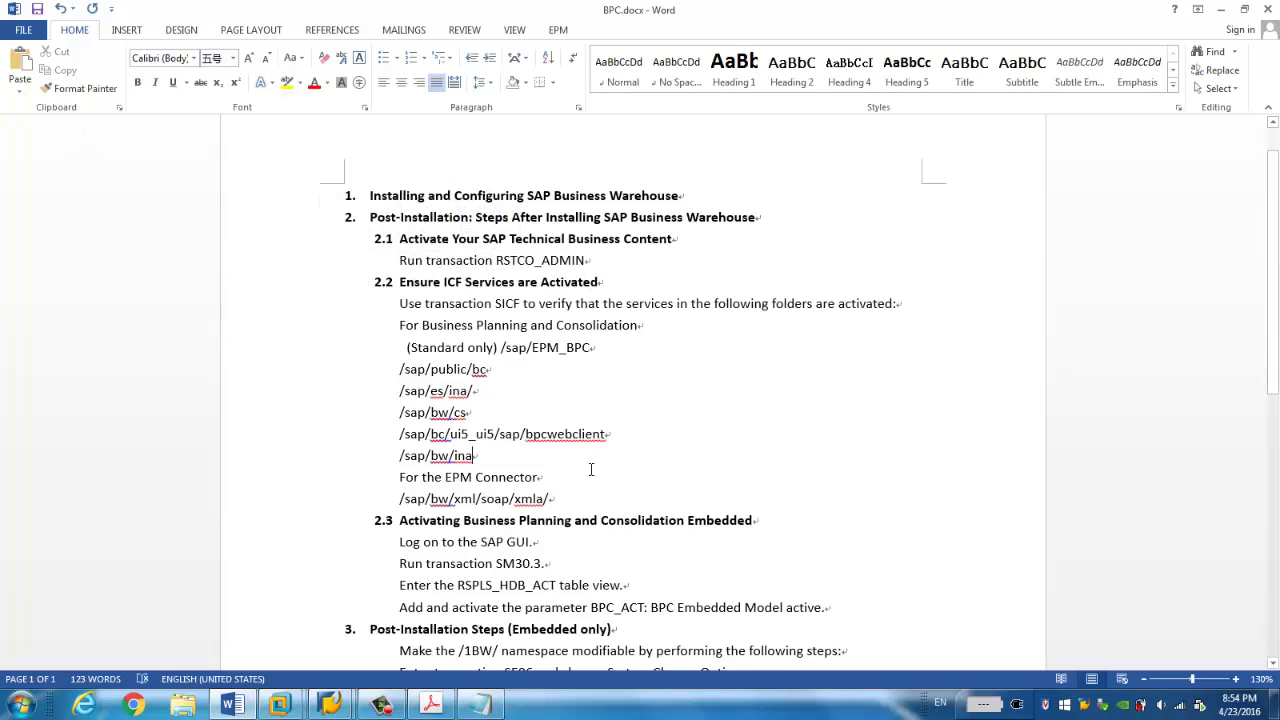
- Select step 3, 'Choose Start Installation.', in the installation guide PDF
{"action": "left_click", "coordinate": [432, 706]}
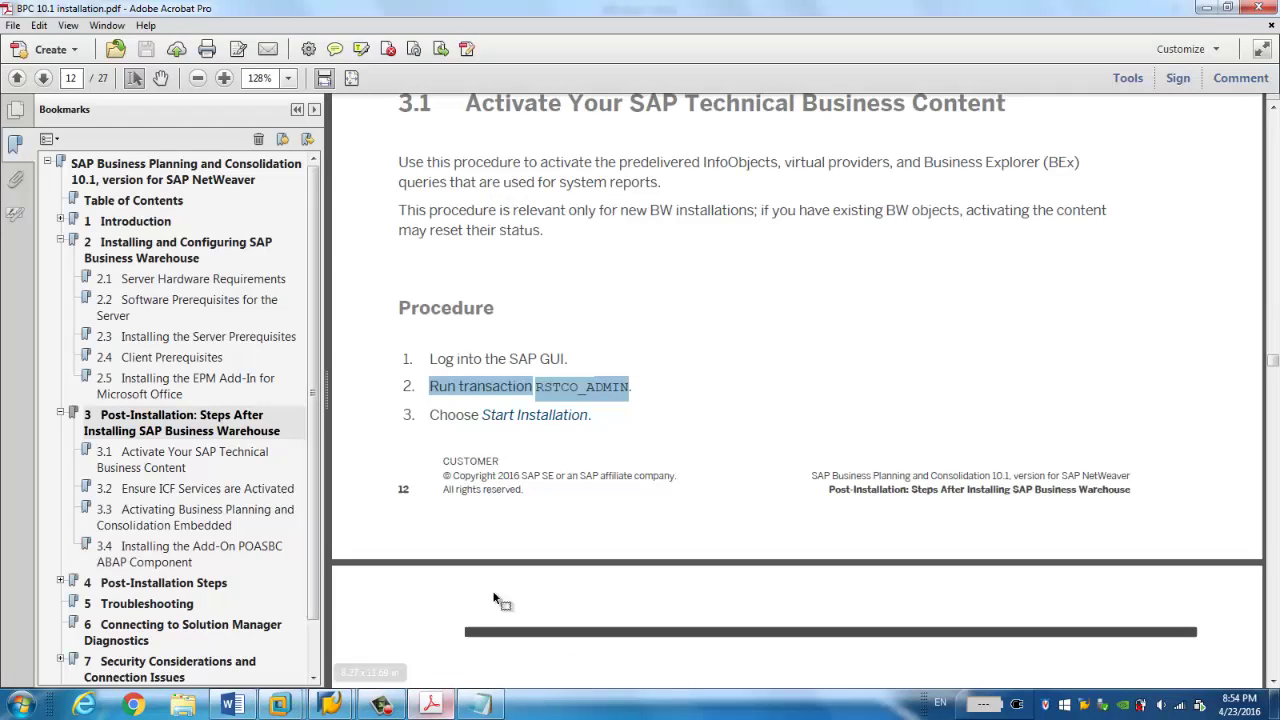
{"action": "scroll", "coordinate": [528, 420], "scroll_direction": "down", "scroll_amount": 1}
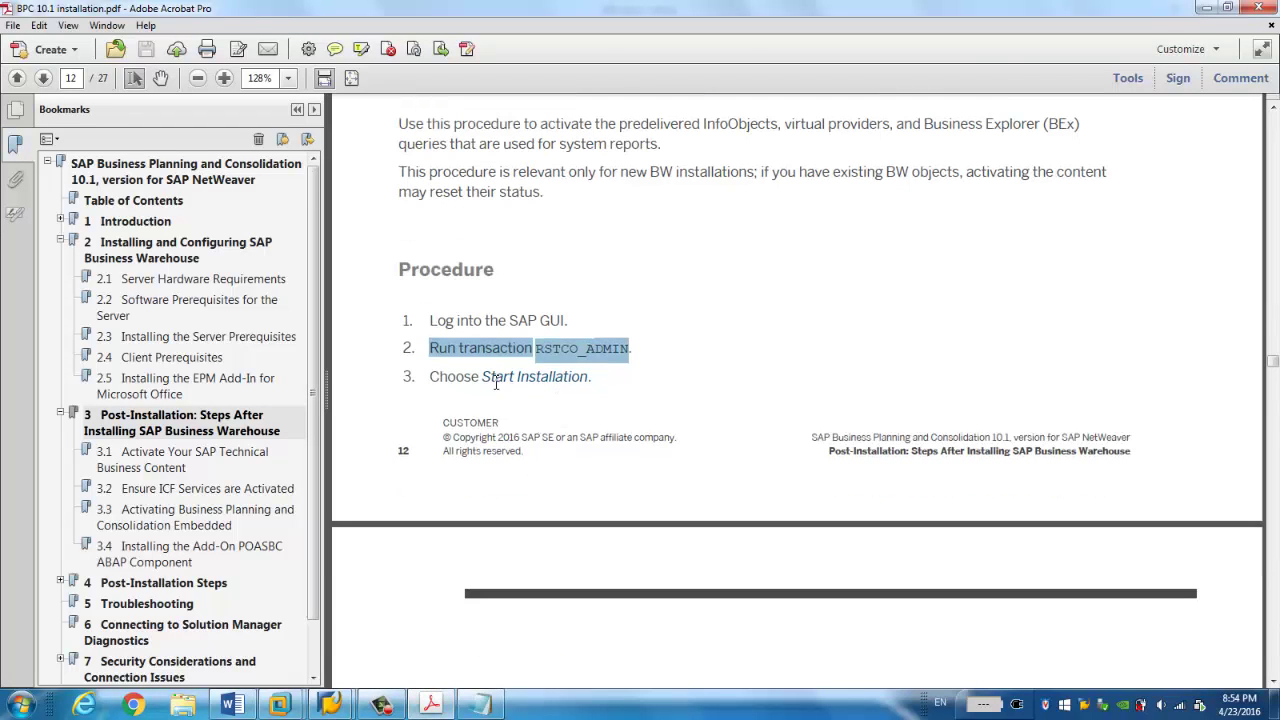
{"action": "left_click_drag", "start_coordinate": [592, 377], "coordinate": [423, 375]}
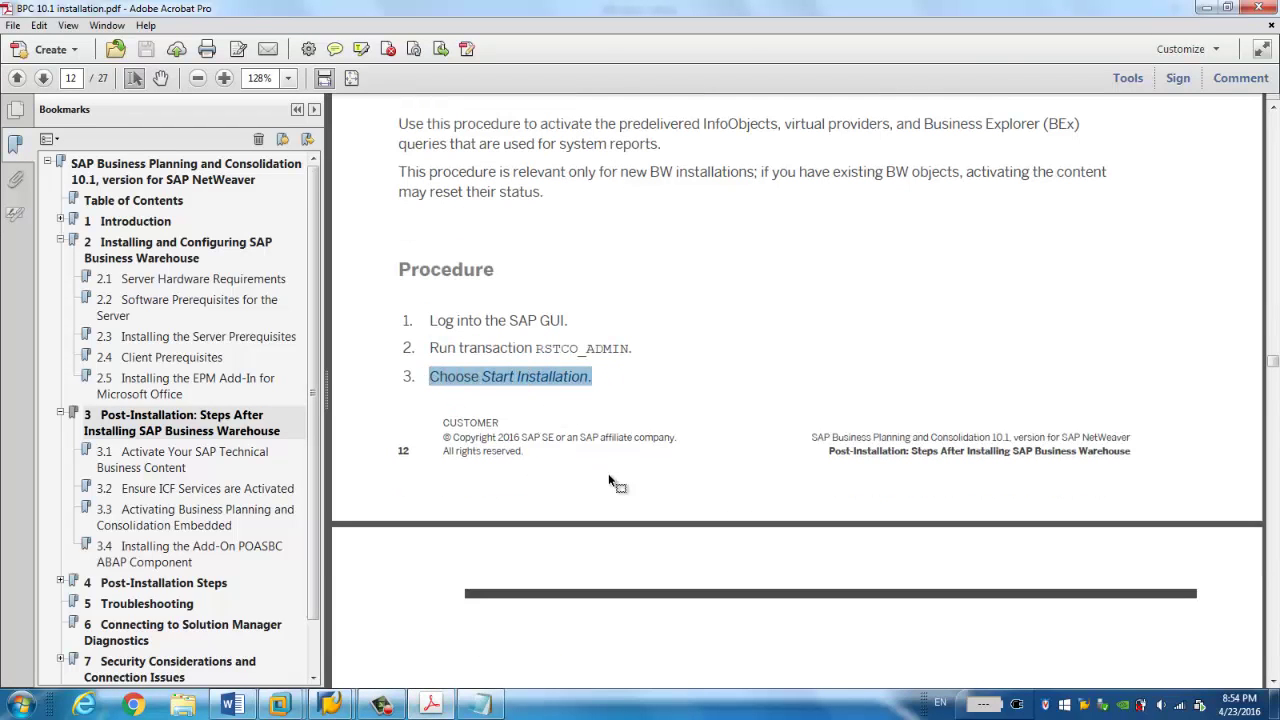
{"action": "scroll", "coordinate": [608, 477], "scroll_direction": "down", "scroll_amount": 5}
{"action": "key", "text": "alt+Tab"}
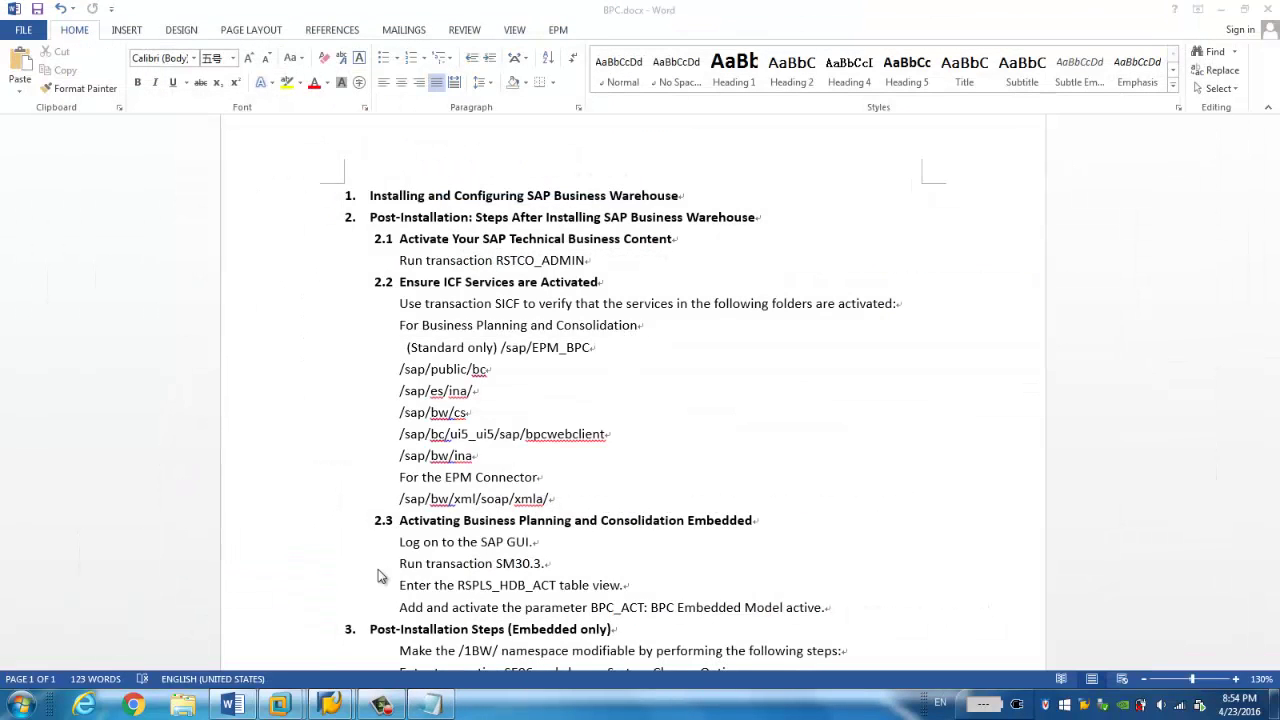
- Paste 'Choose Start Installation.' below the RSTCO_ADMIN line, then select the RSTCO_ADMIN name
{"action": "left_click", "coordinate": [437, 713]}
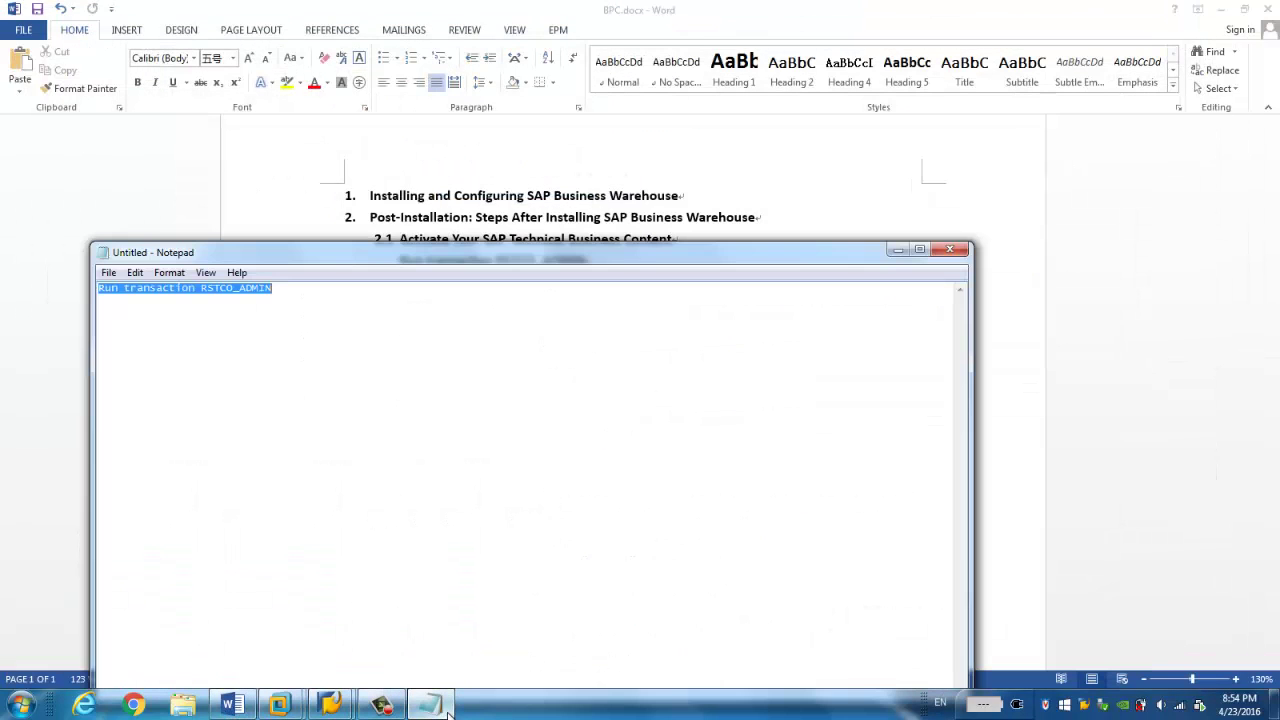
{"action": "left_click", "coordinate": [300, 317]}
{"action": "left_click_drag", "start_coordinate": [300, 317], "coordinate": [34, 291]}
{"action": "key", "text": "ctrl+c"}
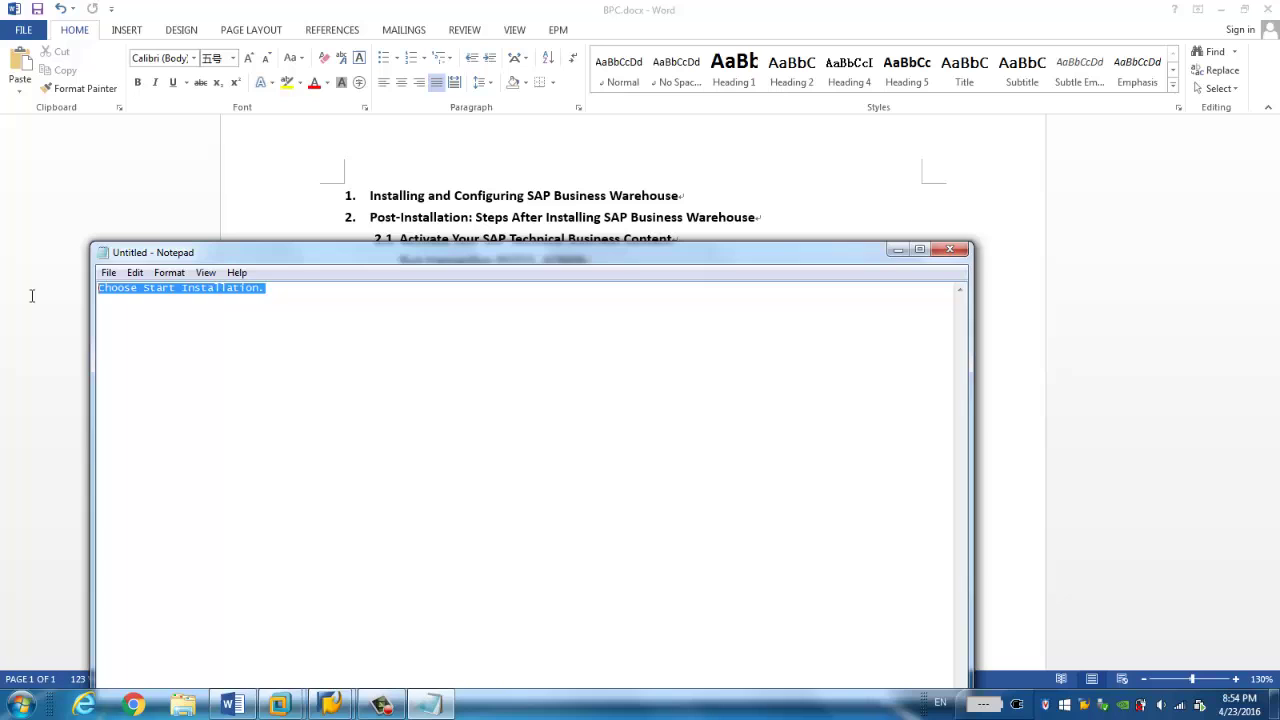
{"action": "left_click", "coordinate": [996, 434]}
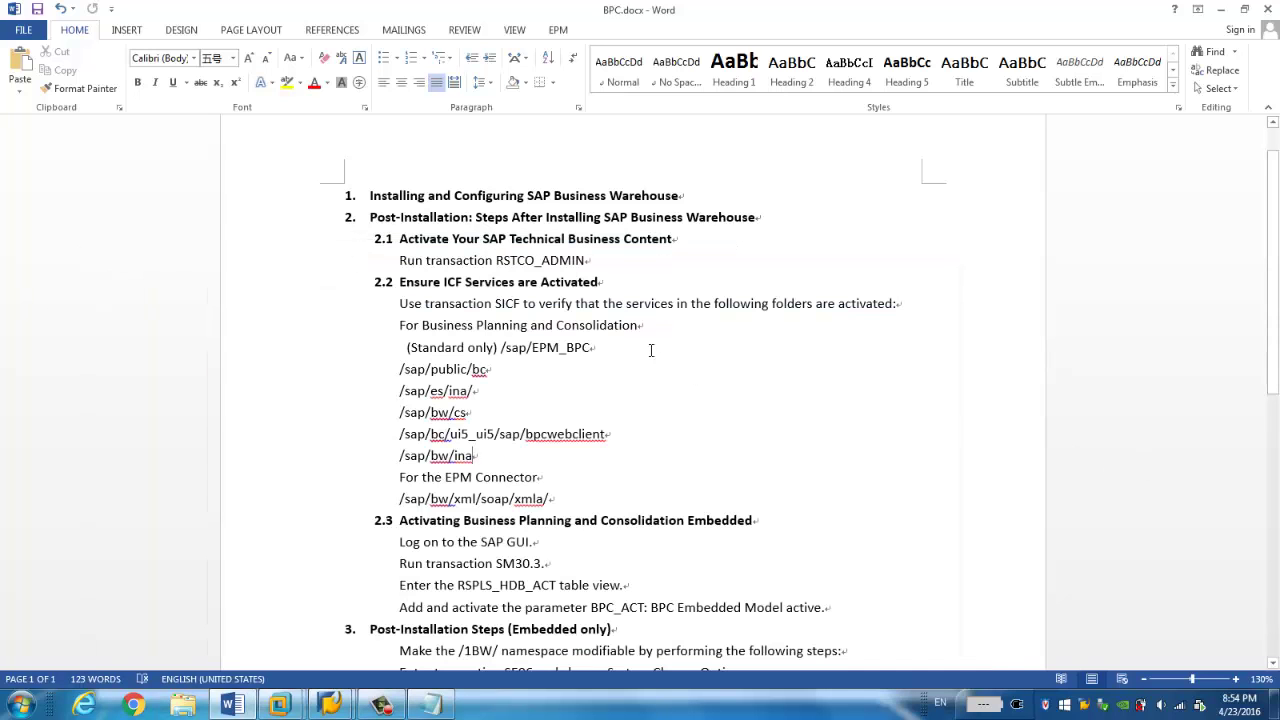
{"action": "left_click", "coordinate": [628, 262]}
{"action": "key", "text": "Return"}
{"action": "key", "text": "ctrl+v"}
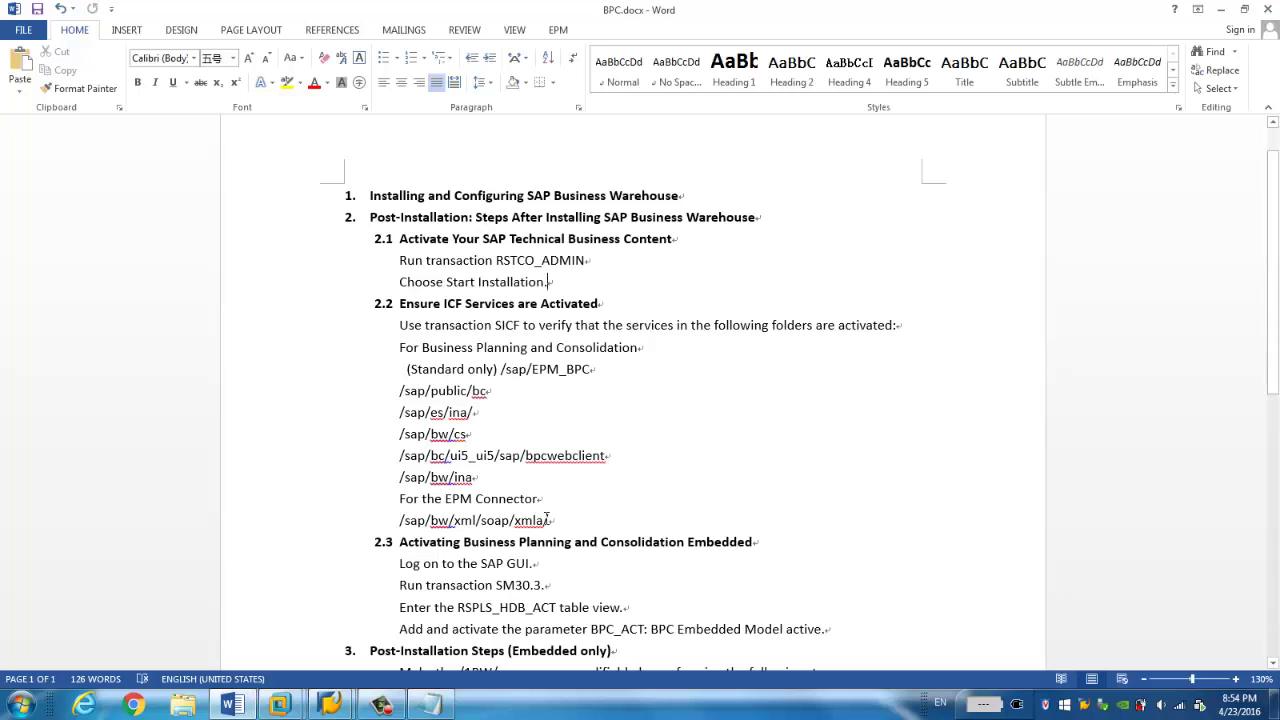
{"action": "left_click_drag", "start_coordinate": [533, 262], "coordinate": [586, 260]}
{"action": "key", "text": "ctrl+c"}
{"action": "left_click", "coordinate": [537, 262]}
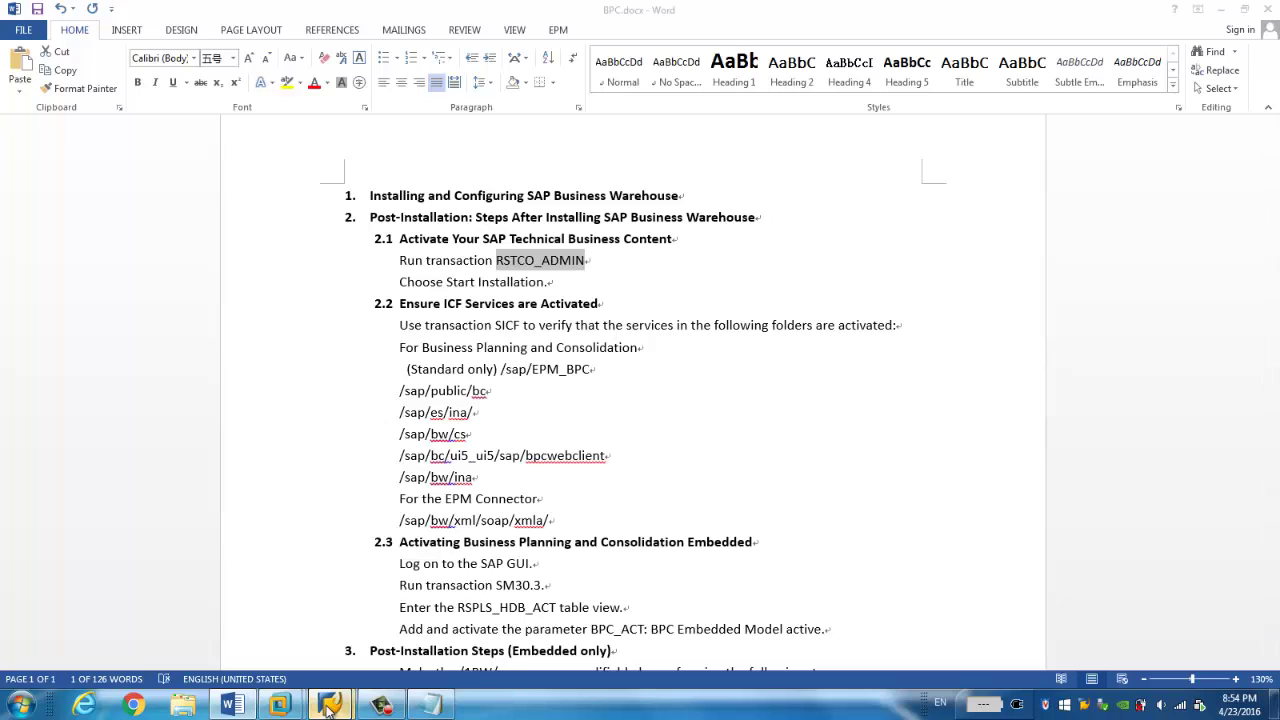
- Run transaction RSTCO_ADMIN and confirm its status details read Activation Successful
{"action": "mouse_move", "coordinate": [330, 705]}
{"action": "left_click", "coordinate": [433, 590]}
{"action": "key", "text": "ctrl+v"}
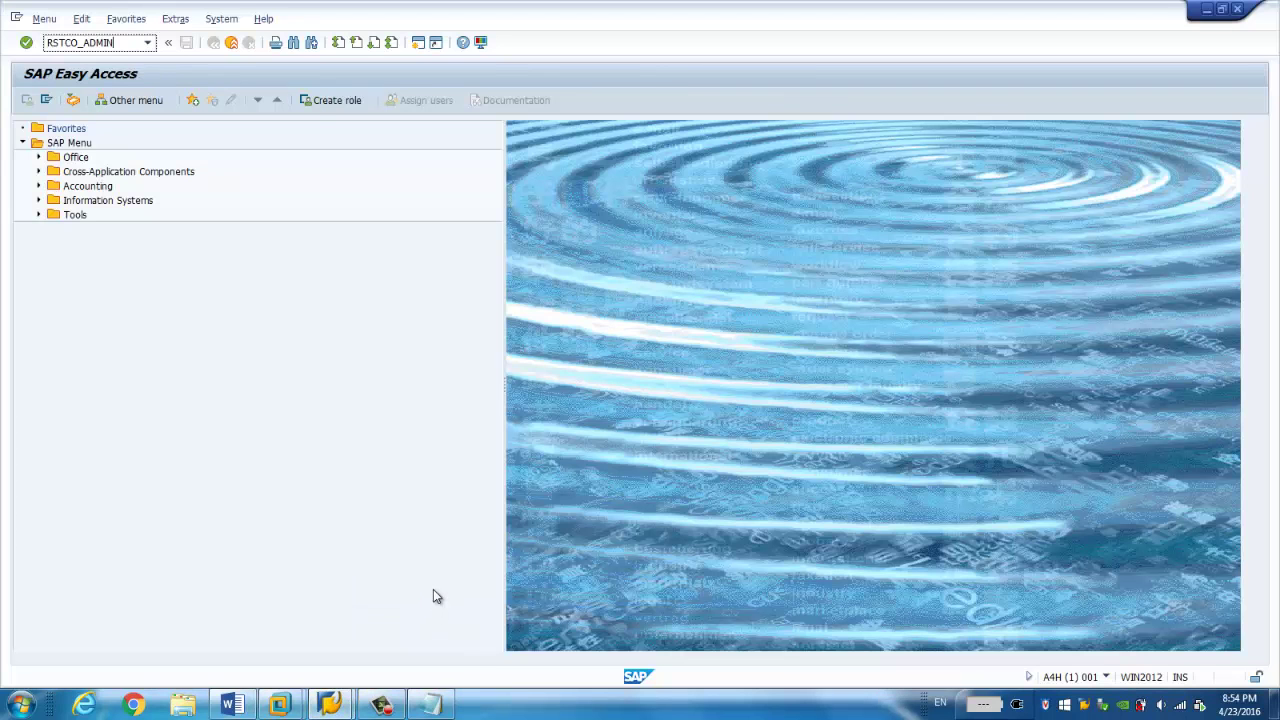
{"action": "key", "text": "Return"}
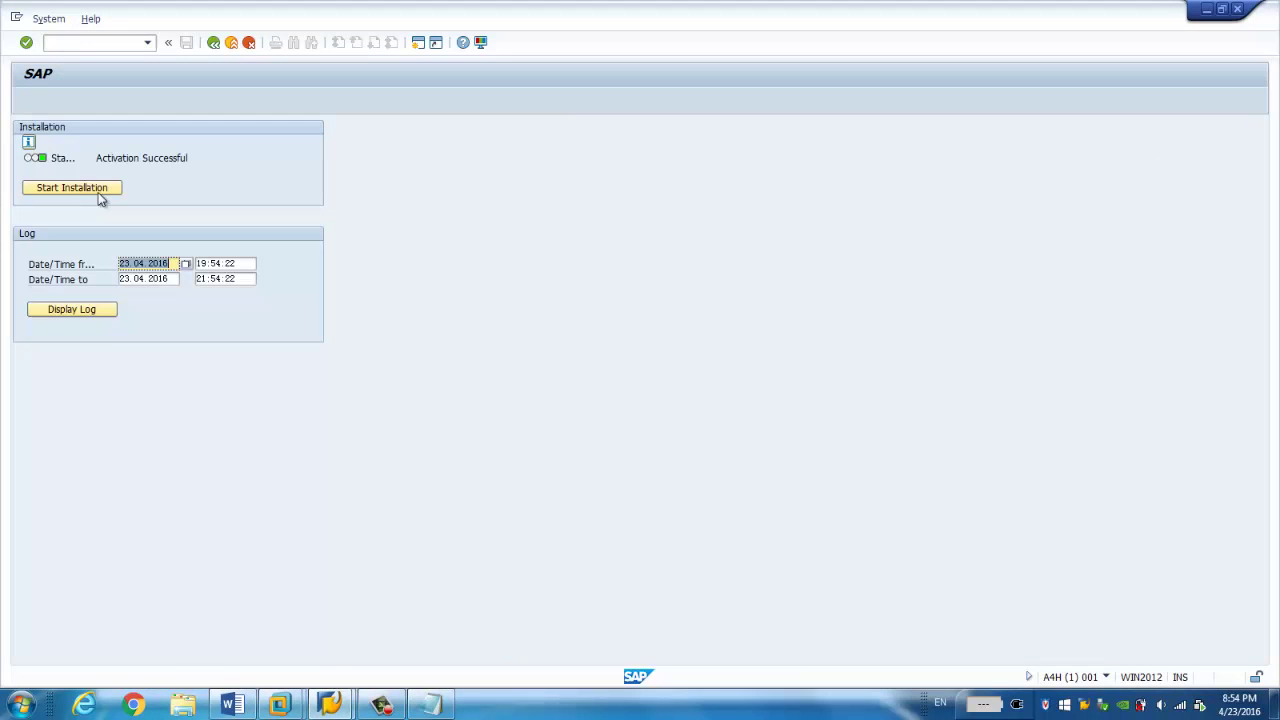
{"action": "left_click", "coordinate": [30, 143]}
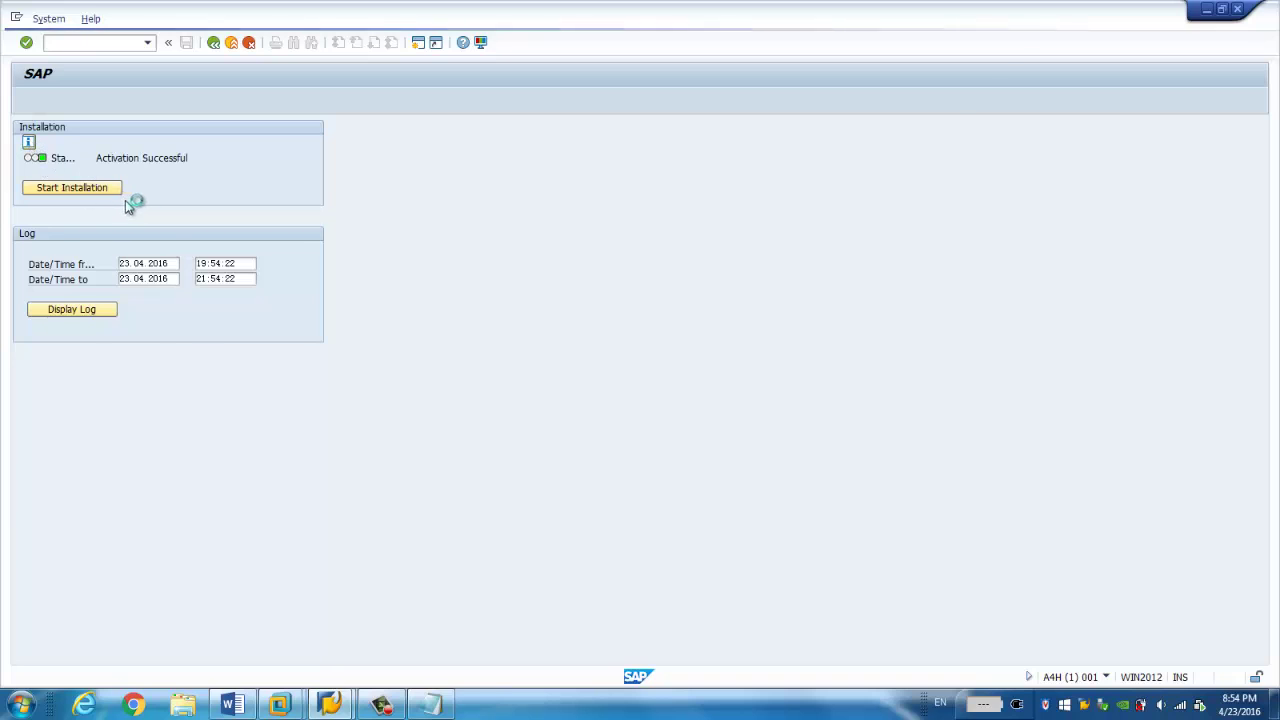
{"action": "left_click", "coordinate": [436, 159]}
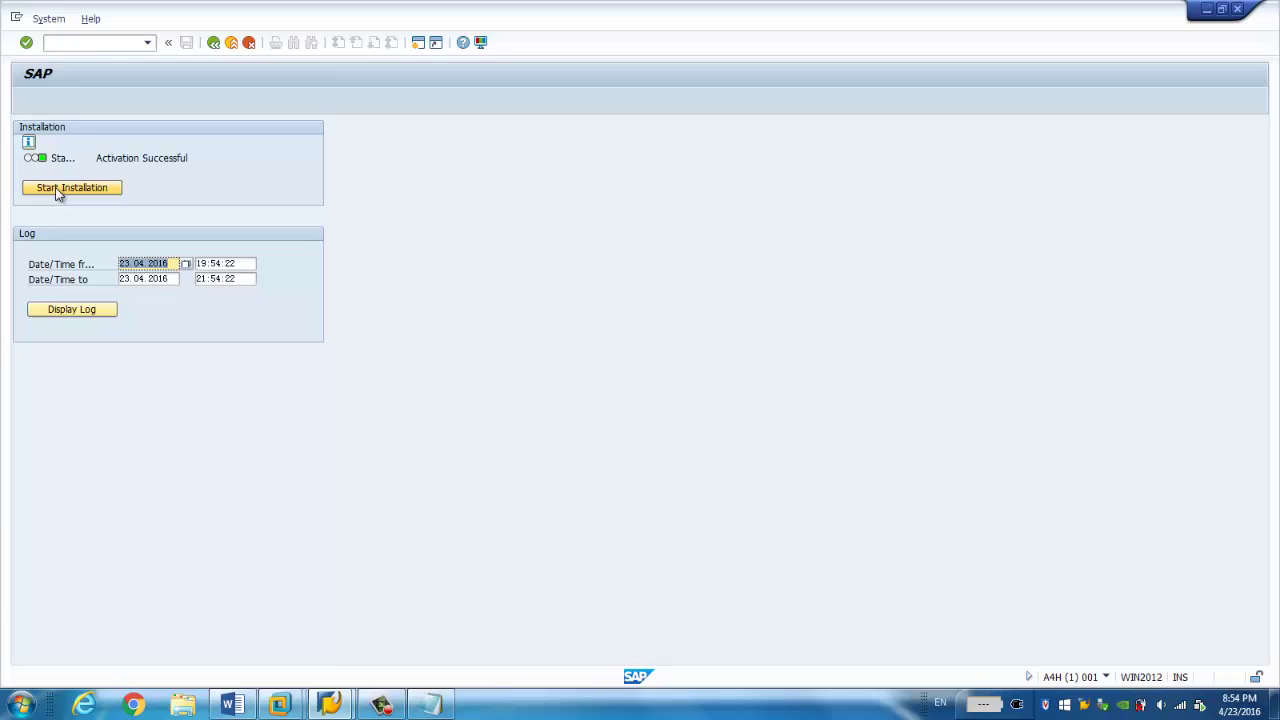
- Review the ICF service paths listed under section 2.2 of the BPC.docx notes
{"action": "left_click", "coordinate": [229, 705]}
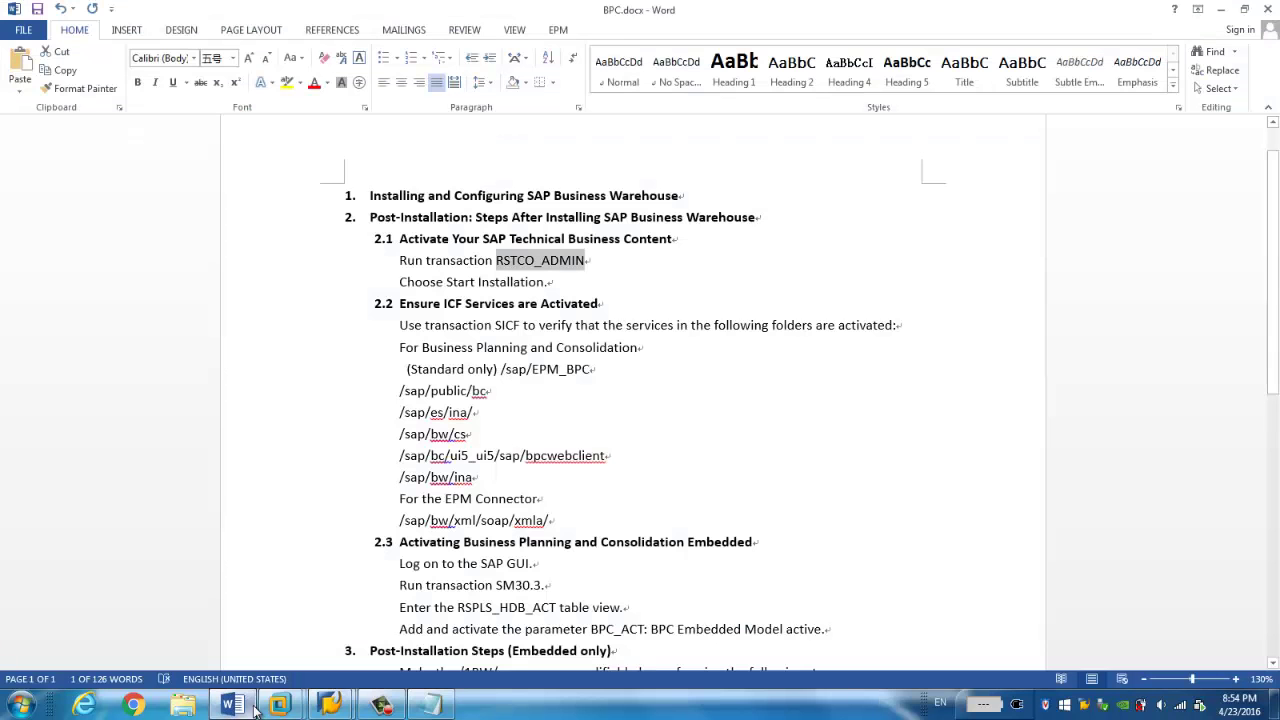
{"action": "left_click", "coordinate": [468, 481]}
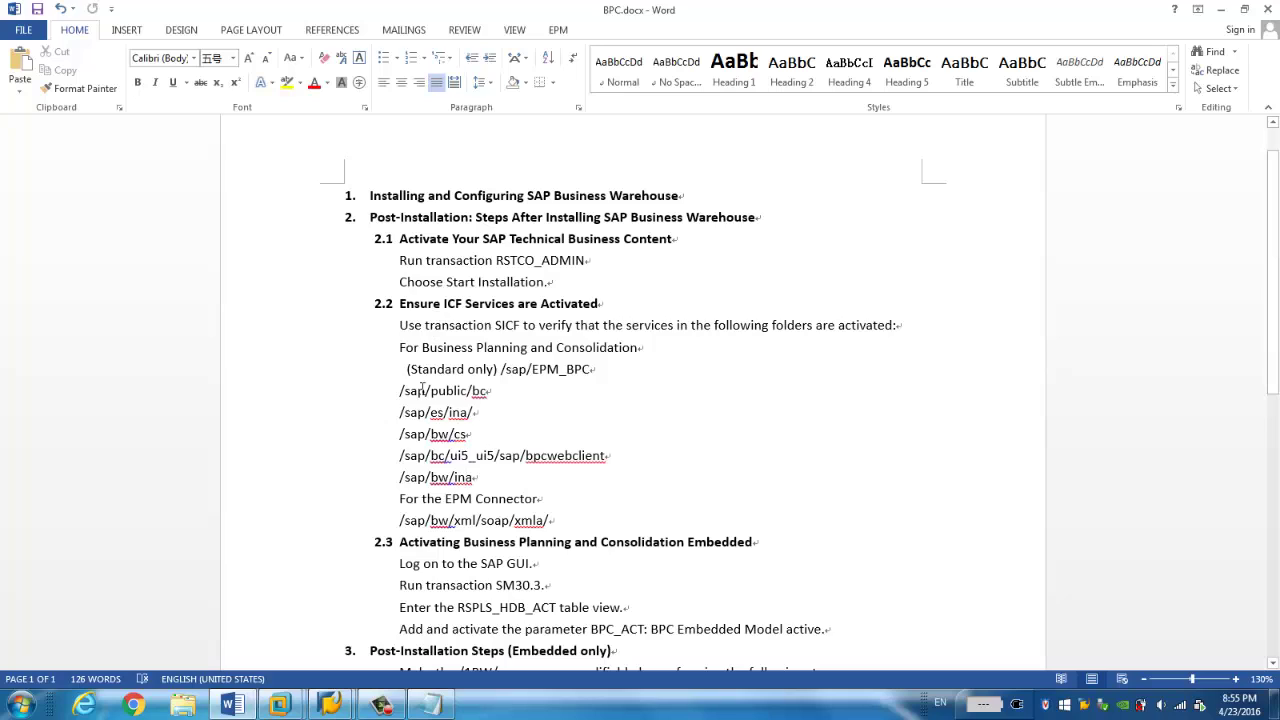
{"action": "left_click_drag", "start_coordinate": [405, 372], "coordinate": [508, 500]}
{"action": "left_click", "coordinate": [672, 518]}
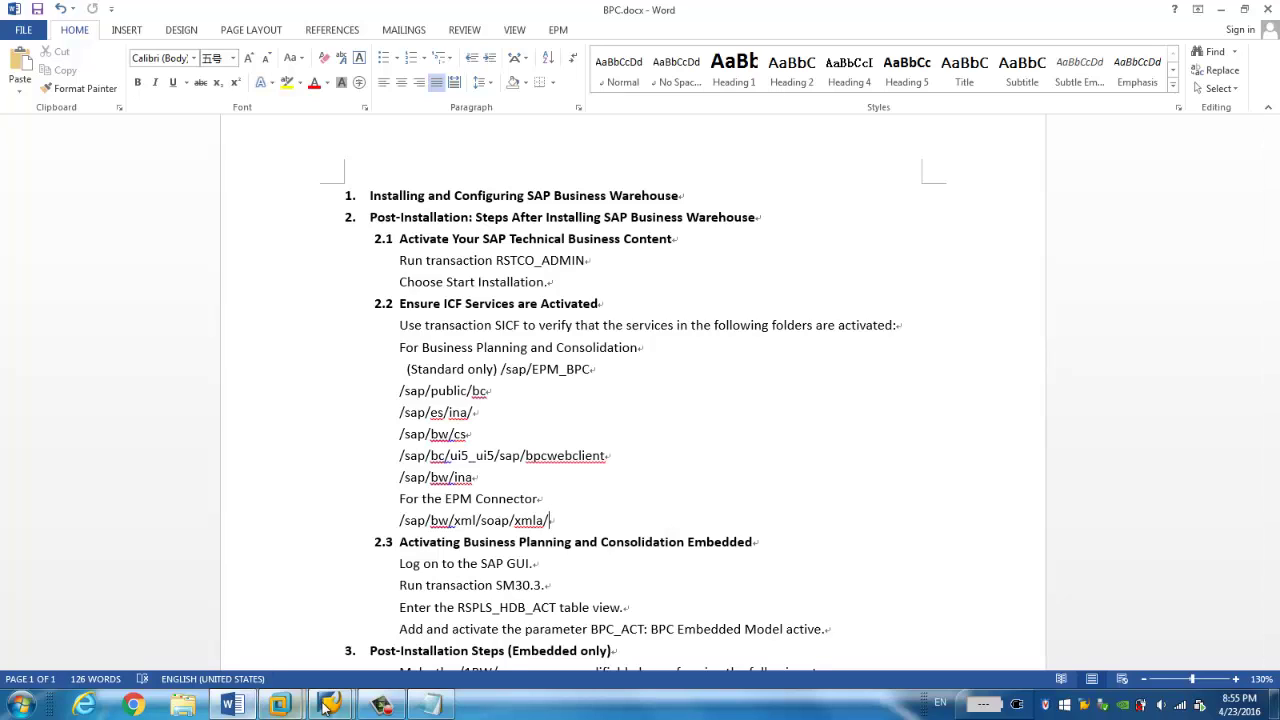
- Run /nsicf, execute the service list, and expand default_host and sap
{"action": "mouse_move", "coordinate": [330, 705]}
{"action": "left_click", "coordinate": [384, 653]}
{"action": "left_click", "coordinate": [96, 40]}
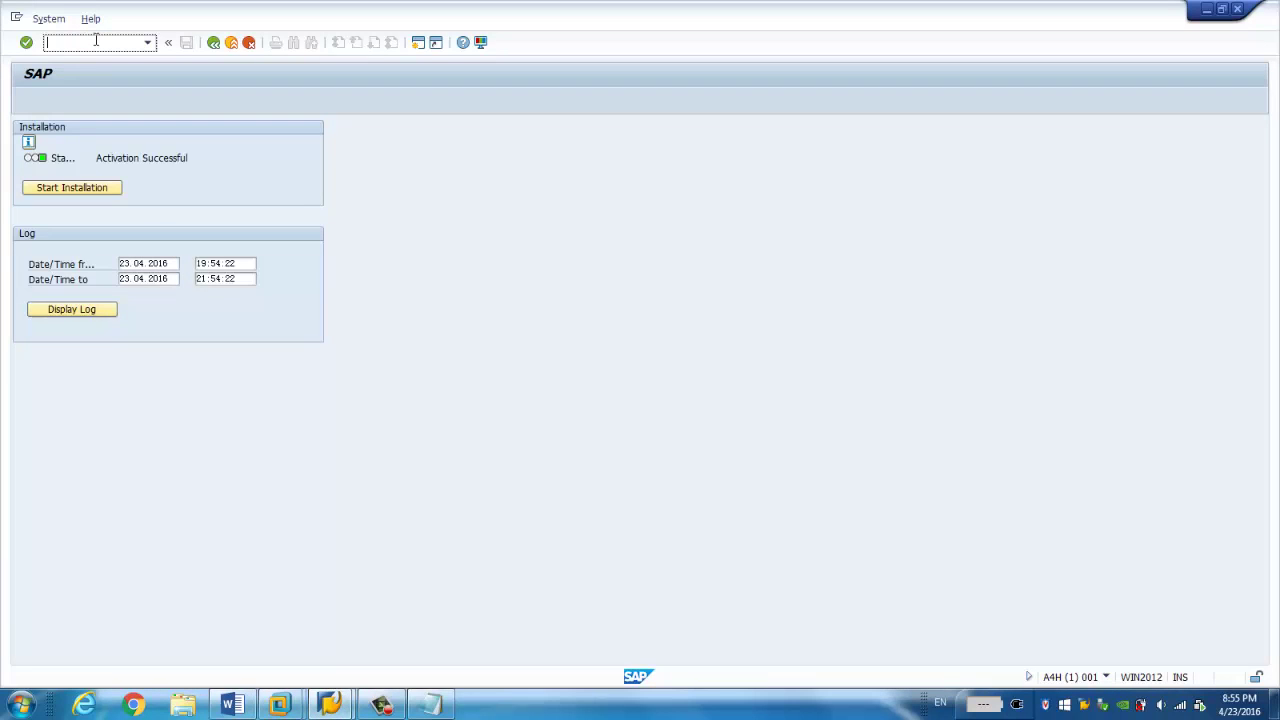
{"action": "type", "text": "/nsicf"}
{"action": "key", "text": "Return"}
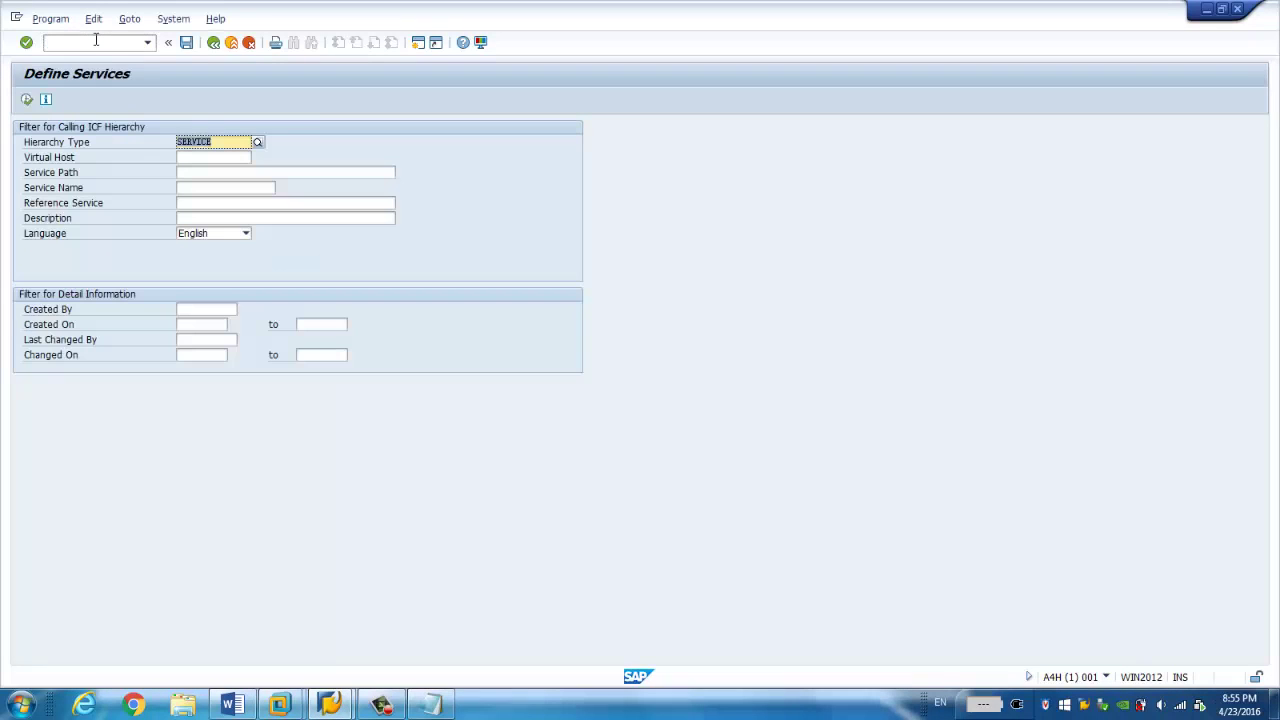
{"action": "left_click", "coordinate": [27, 100]}
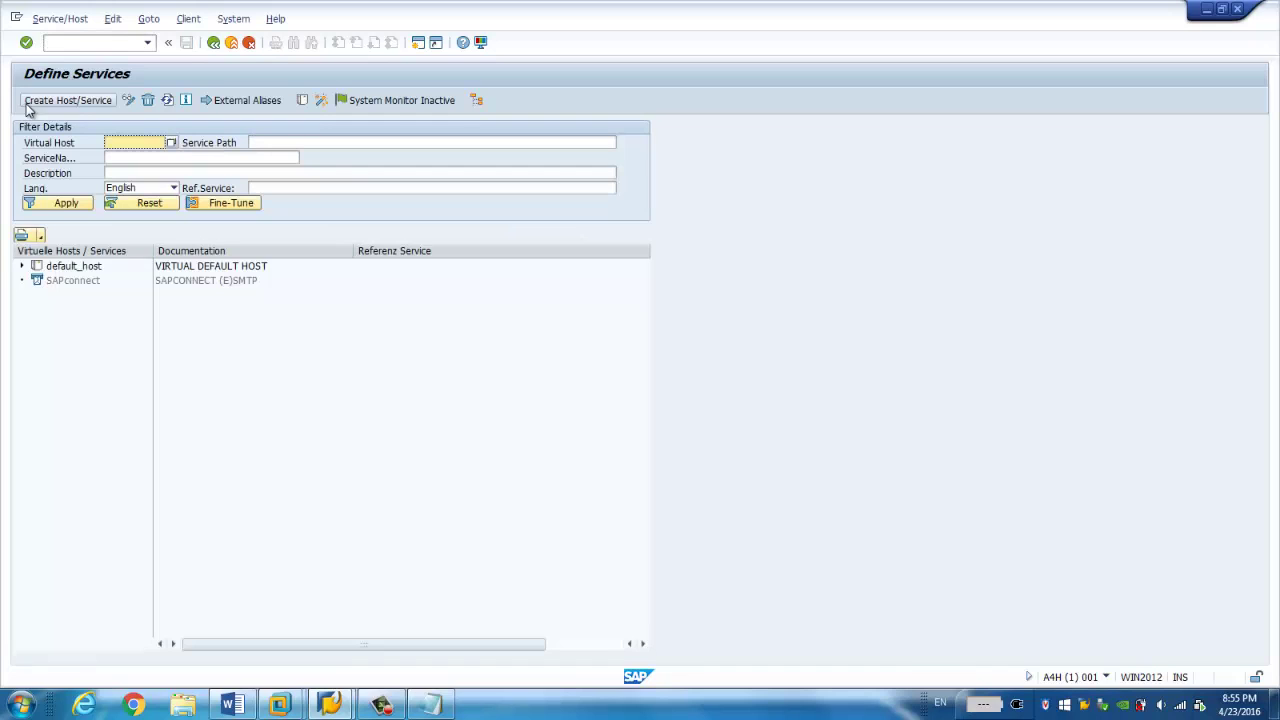
{"action": "left_click", "coordinate": [21, 267]}
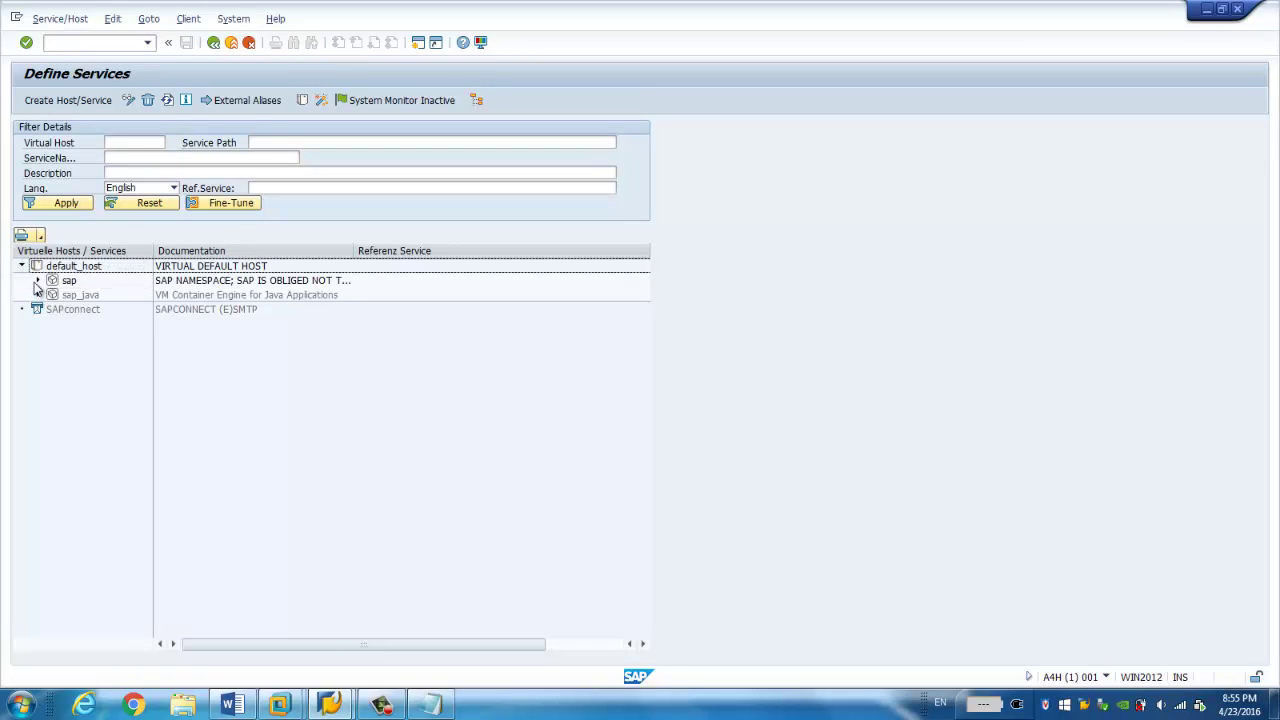
{"action": "left_click", "coordinate": [37, 280]}
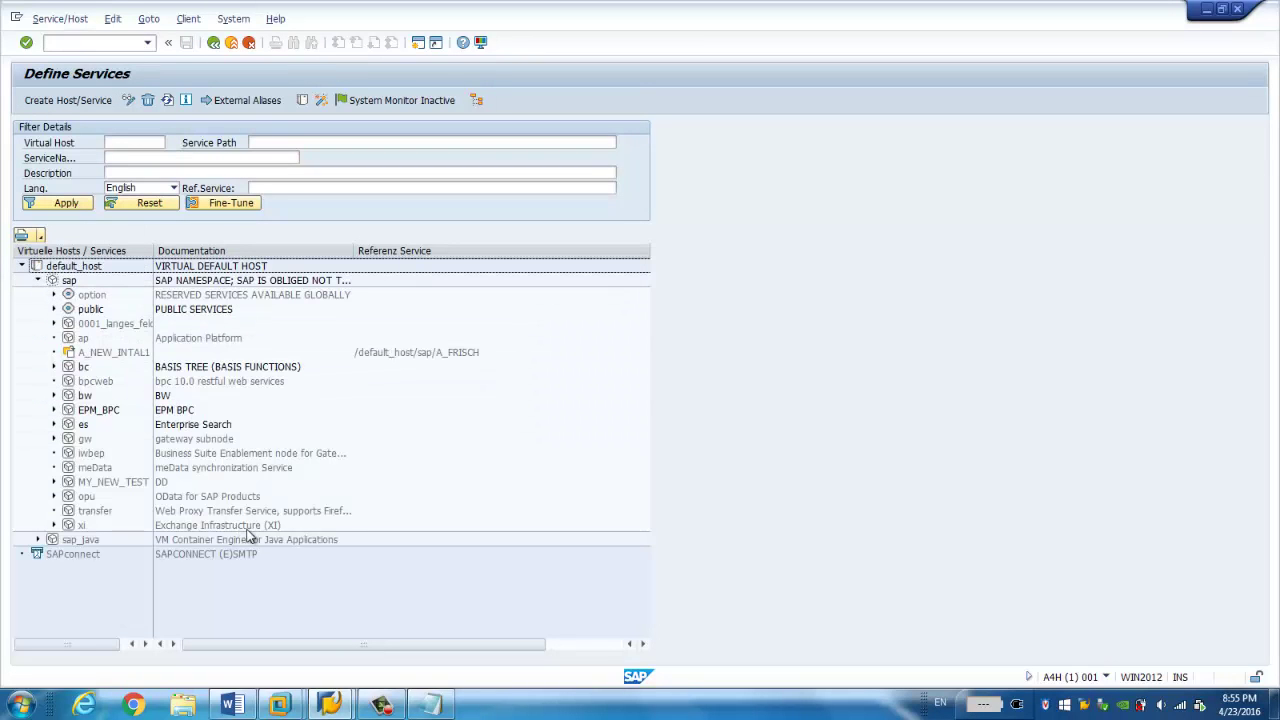
- Check the /sap/public/bc path in the Word notes
{"action": "left_click", "coordinate": [229, 705]}
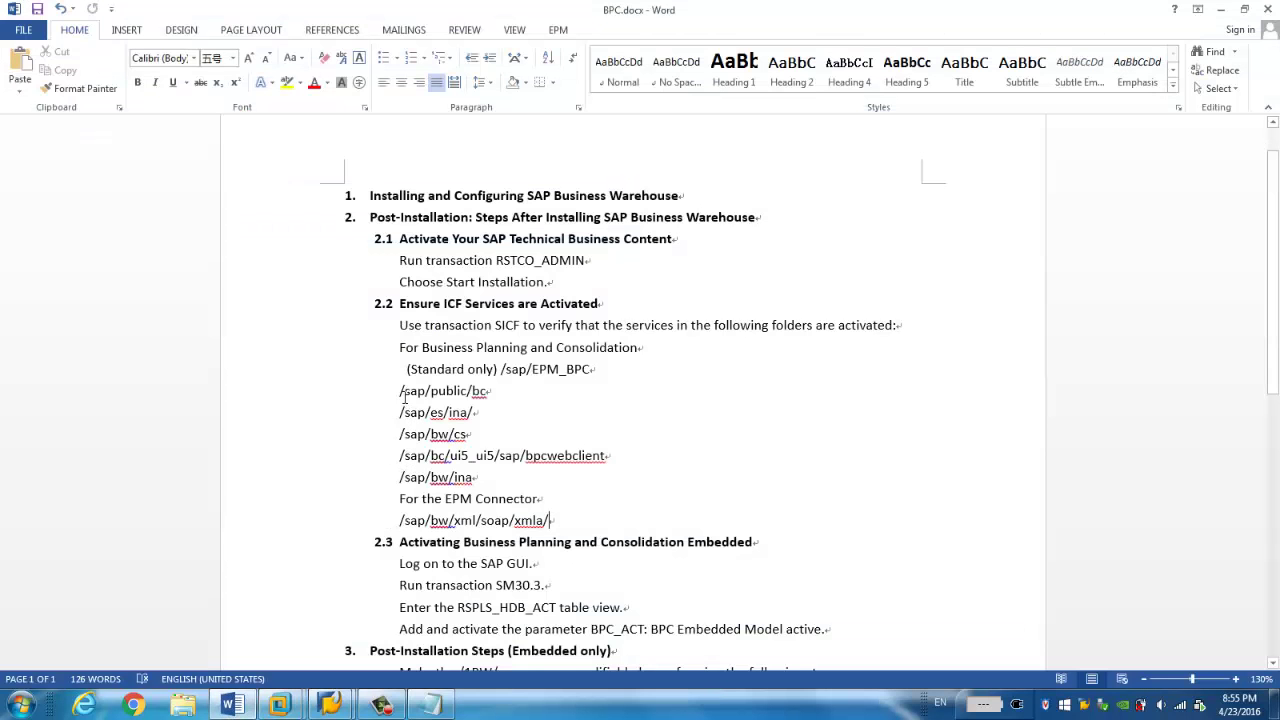
{"action": "left_click_drag", "start_coordinate": [400, 392], "coordinate": [418, 392]}
{"action": "left_click", "coordinate": [474, 412]}
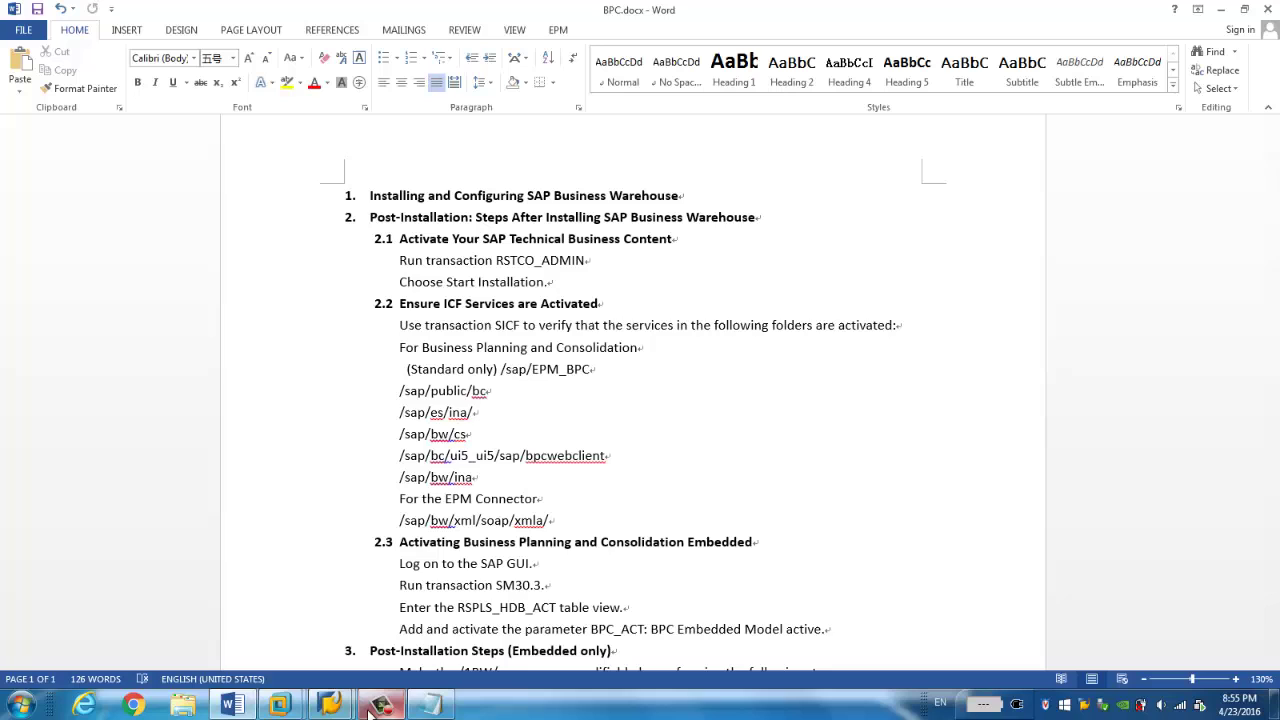
- Expand public and bc, widen the name column, and confirm bc is already active
{"action": "mouse_move", "coordinate": [338, 708]}
{"action": "left_click", "coordinate": [444, 620]}
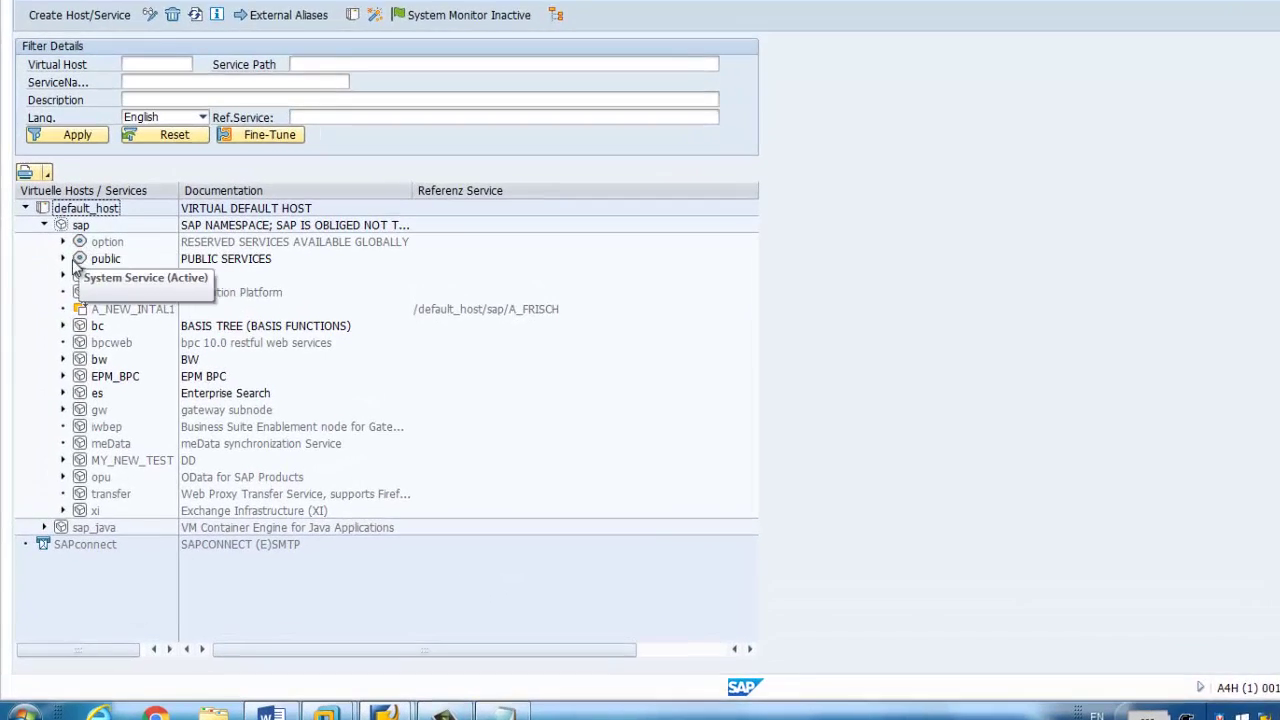
{"action": "left_click", "coordinate": [54, 309]}
{"action": "left_click", "coordinate": [87, 251]}
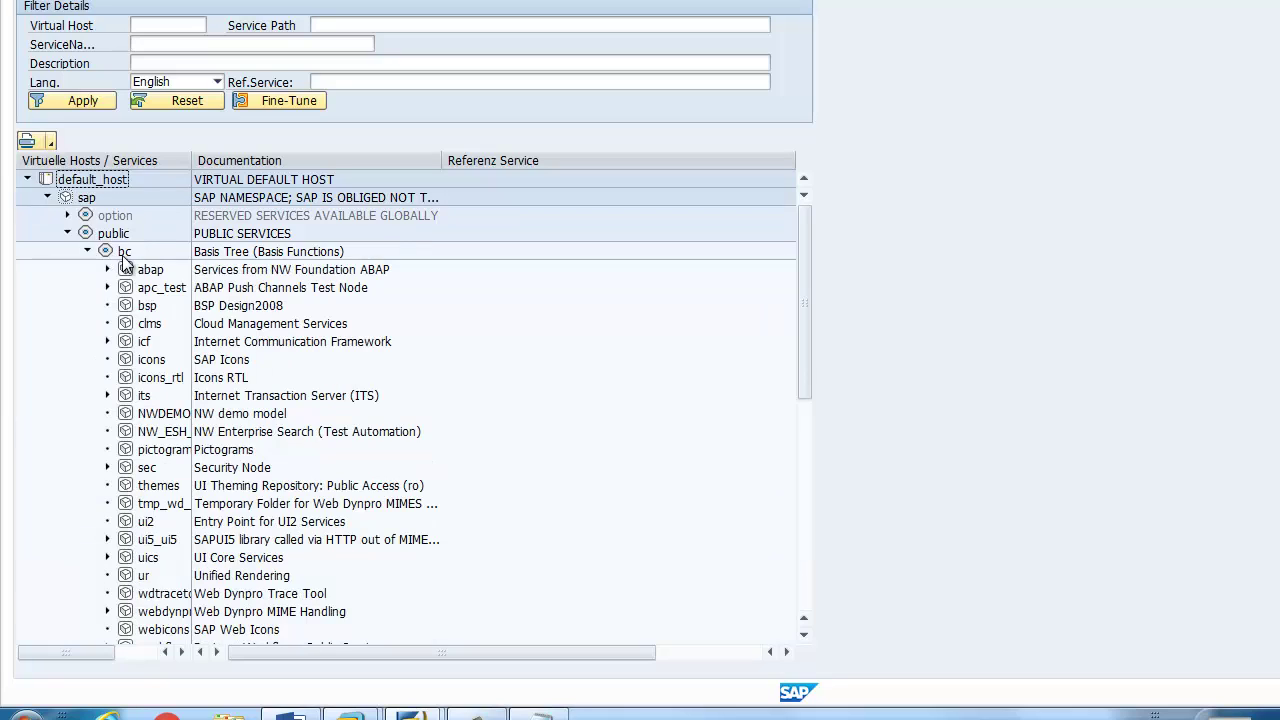
{"action": "left_click_drag", "start_coordinate": [191, 163], "coordinate": [340, 161]}
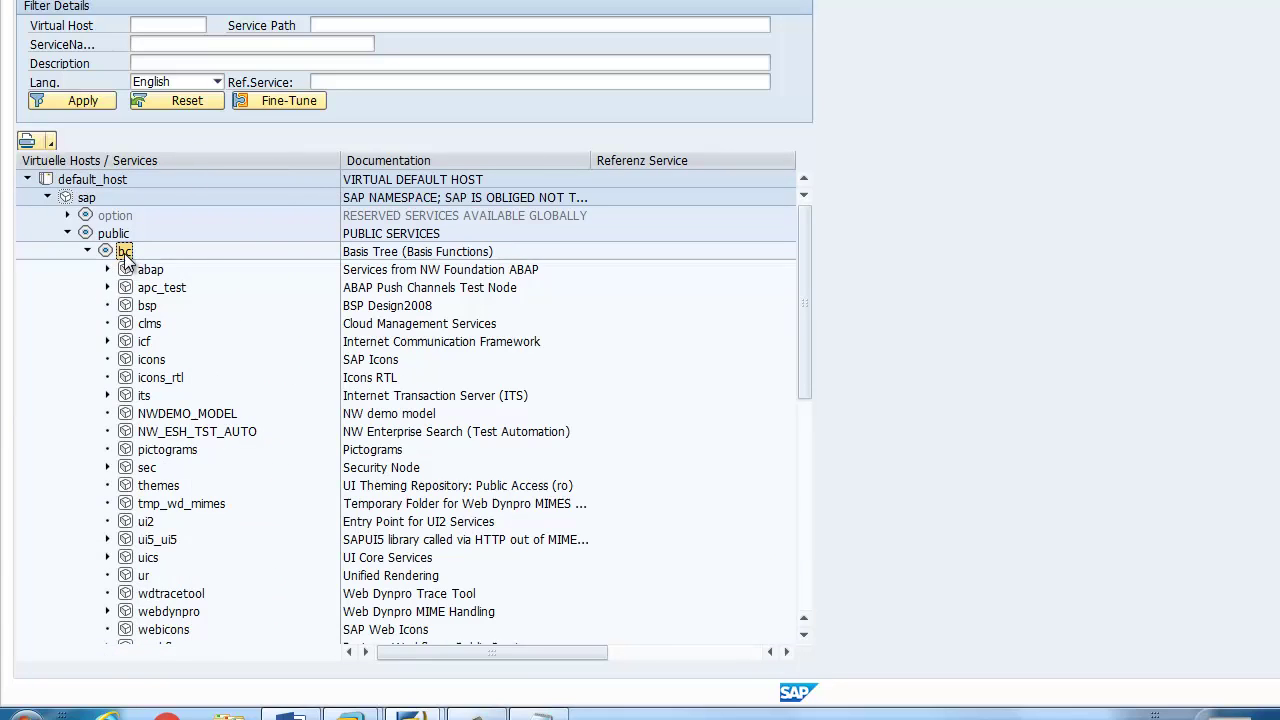
{"action": "right_click", "coordinate": [125, 255]}
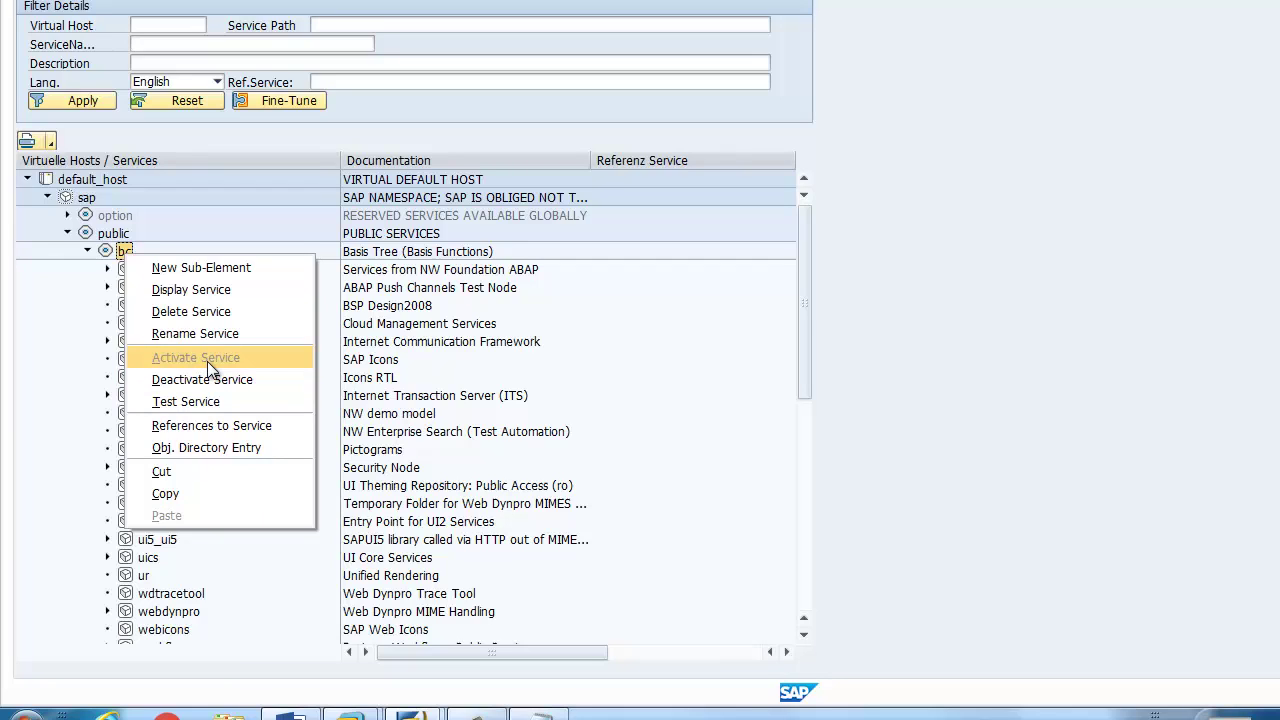
{"action": "left_click", "coordinate": [511, 441]}
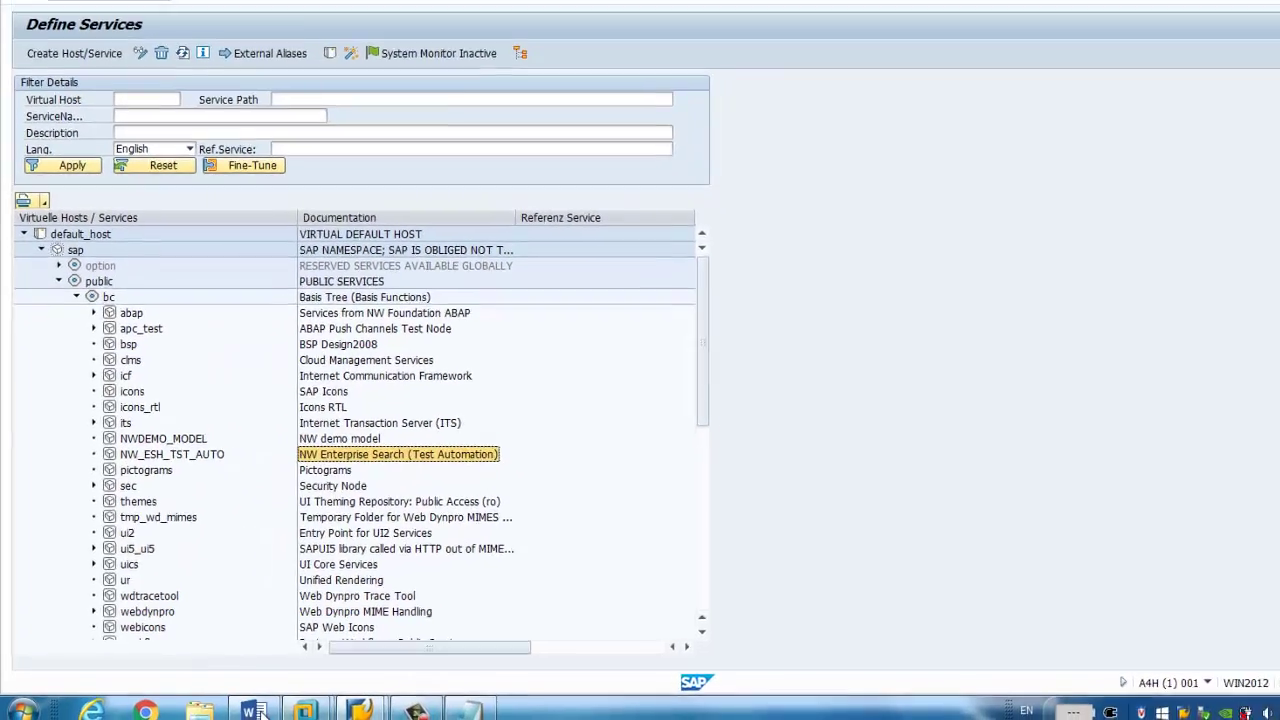
- Delete the stray '.3' after SM30 in the section 2.3 steps
{"action": "left_click", "coordinate": [292, 718]}
{"action": "scroll", "coordinate": [433, 416], "scroll_direction": "down", "scroll_amount": 3}
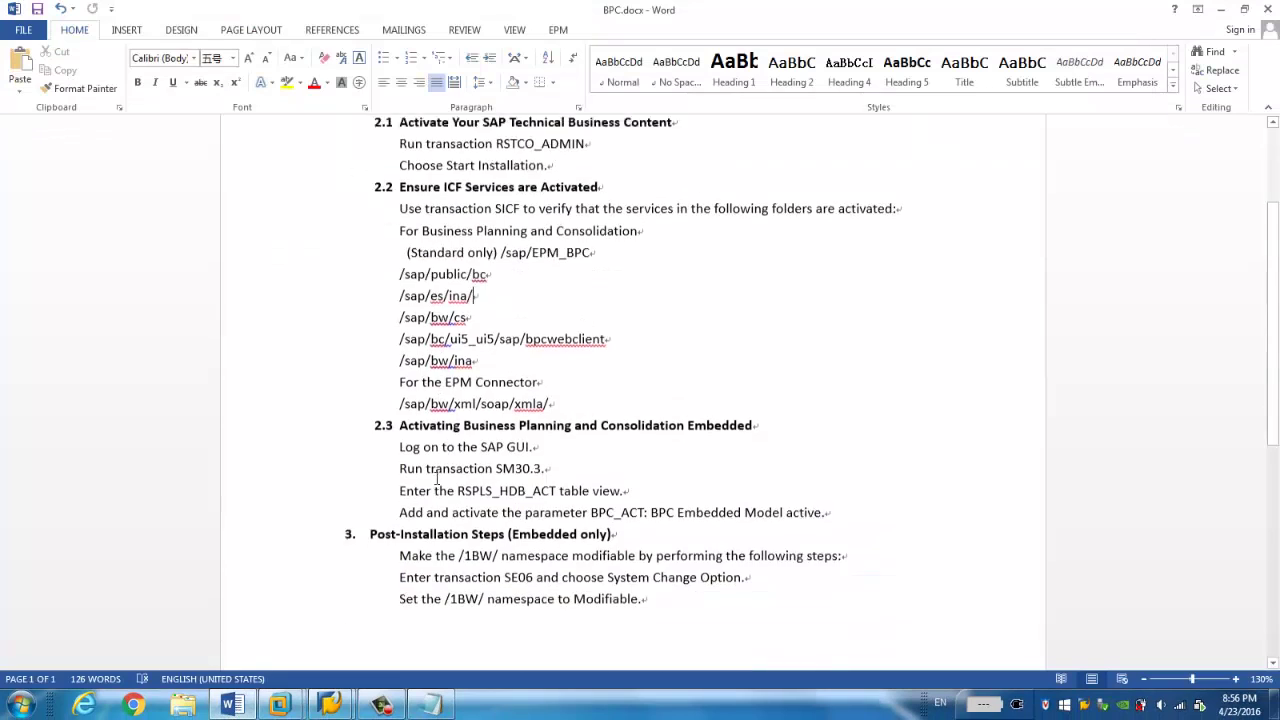
{"action": "left_click", "coordinate": [472, 464]}
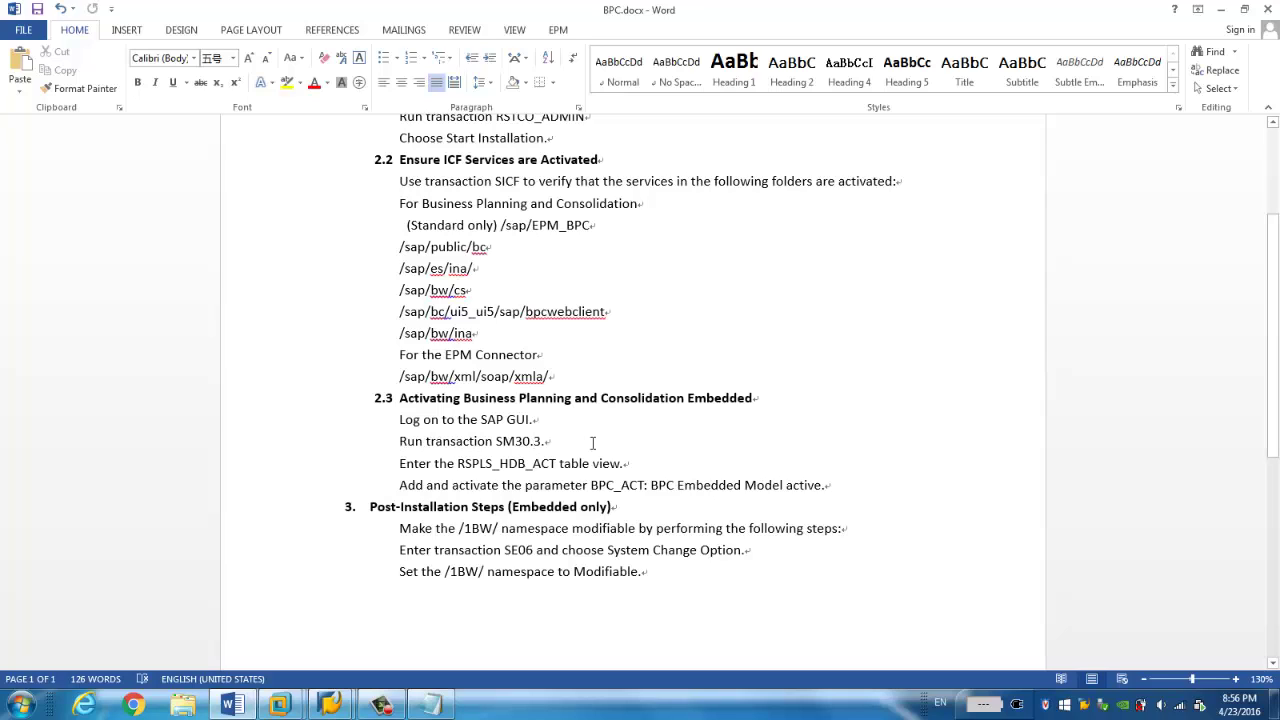
{"action": "key", "text": "BackSpace"}
{"action": "key", "text": "BackSpace"}
{"action": "key", "text": "BackSpace"}
- Select the RSPLS_HDB_ACT table view name in the notes
{"action": "left_click_drag", "start_coordinate": [463, 465], "coordinate": [561, 470]}
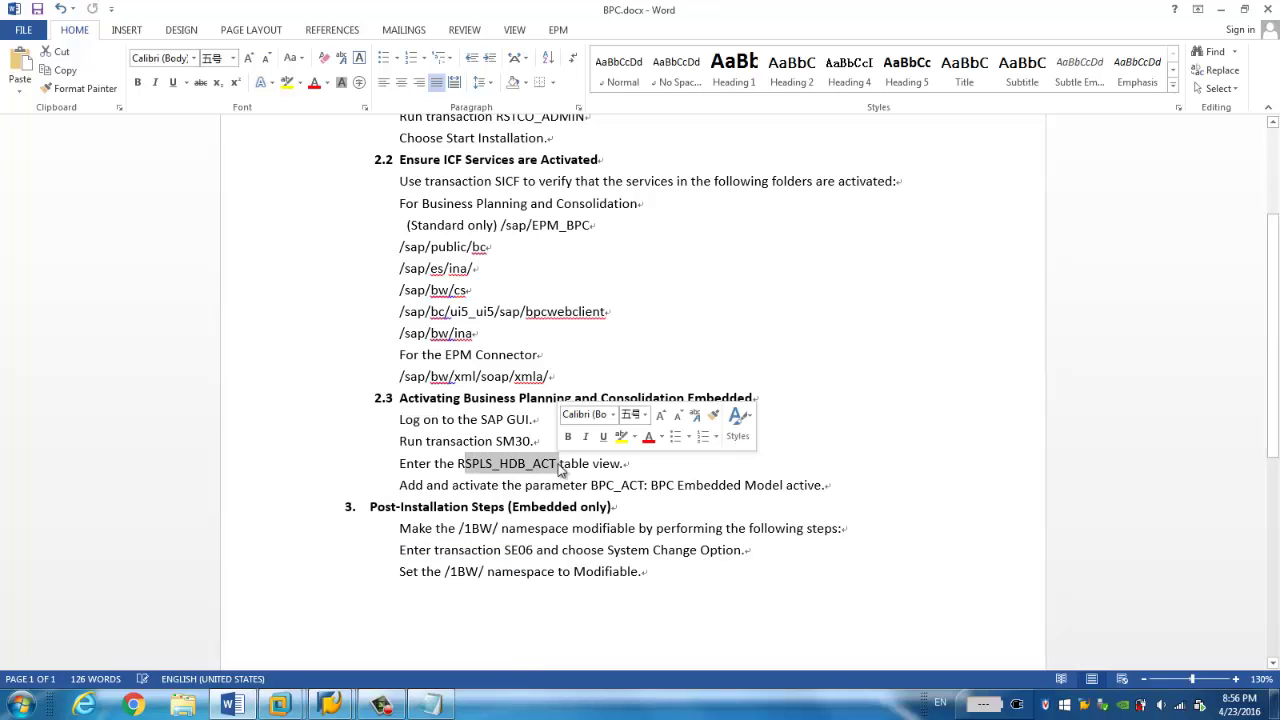
{"action": "left_click", "coordinate": [498, 465]}
{"action": "left_click_drag", "start_coordinate": [460, 464], "coordinate": [556, 468]}
{"action": "key", "text": "ctrl+c"}
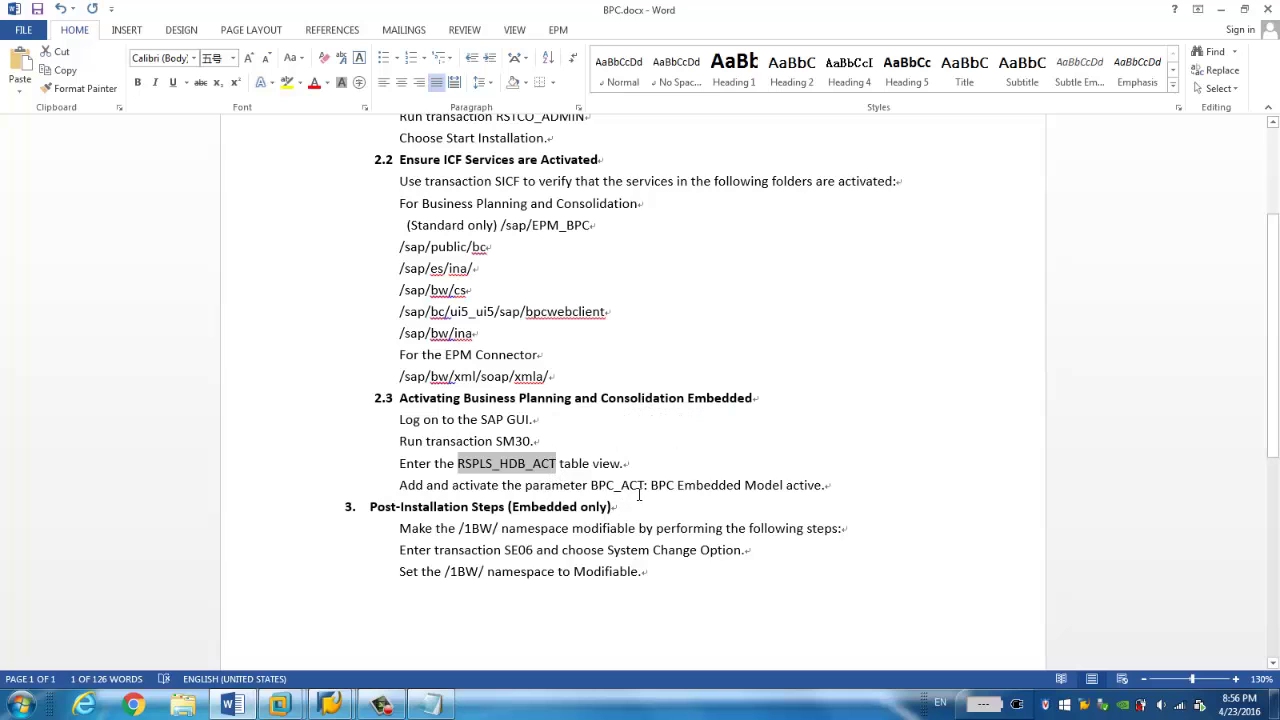
- Open view RSPLS_HDB_ACT for maintenance via /nsm30, accepting the cross-client table warning
{"action": "mouse_move", "coordinate": [330, 705]}
{"action": "left_click", "coordinate": [468, 640]}
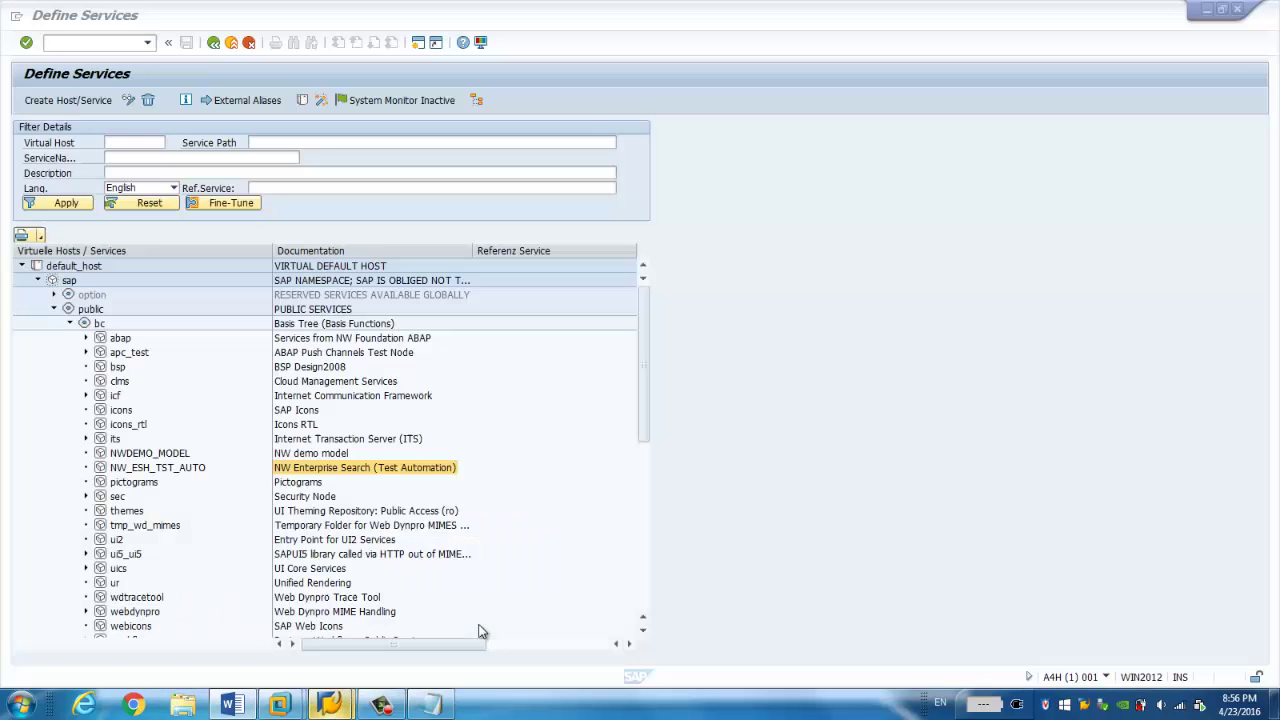
{"action": "left_click", "coordinate": [62, 43]}
{"action": "type", "text": "/nsm"}
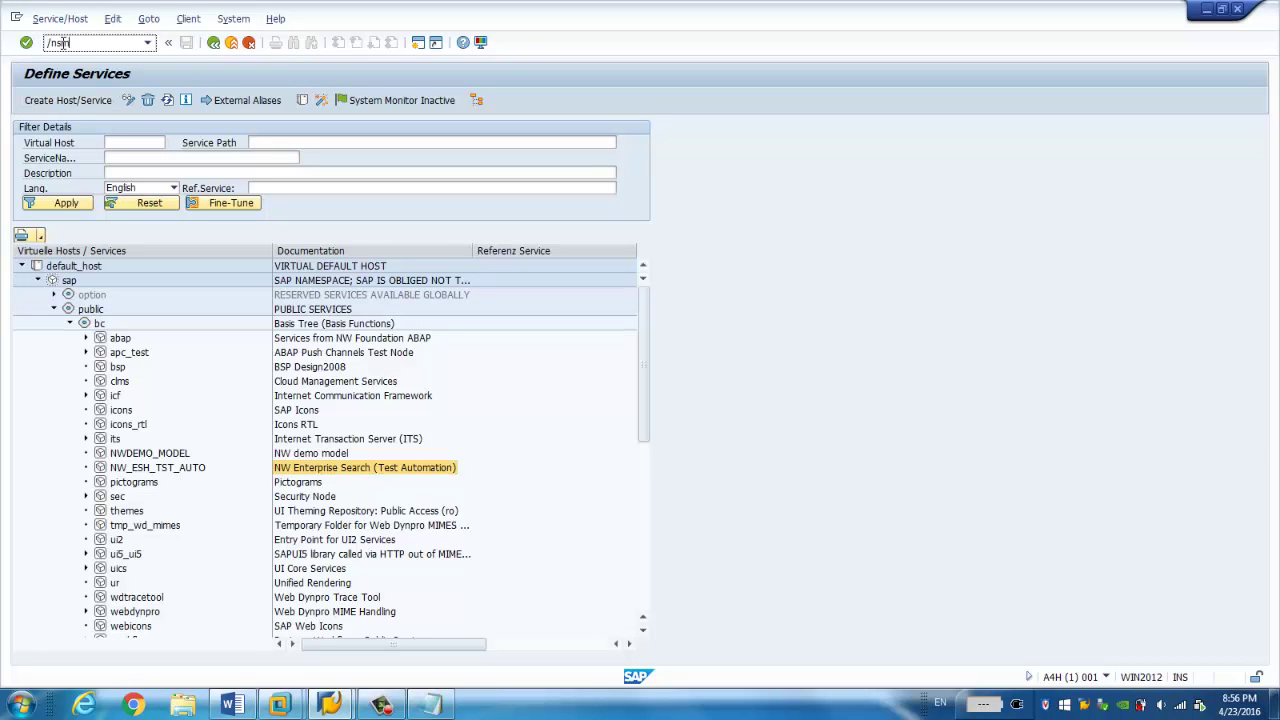
{"action": "type", "text": "30"}
{"action": "key", "text": "Return"}
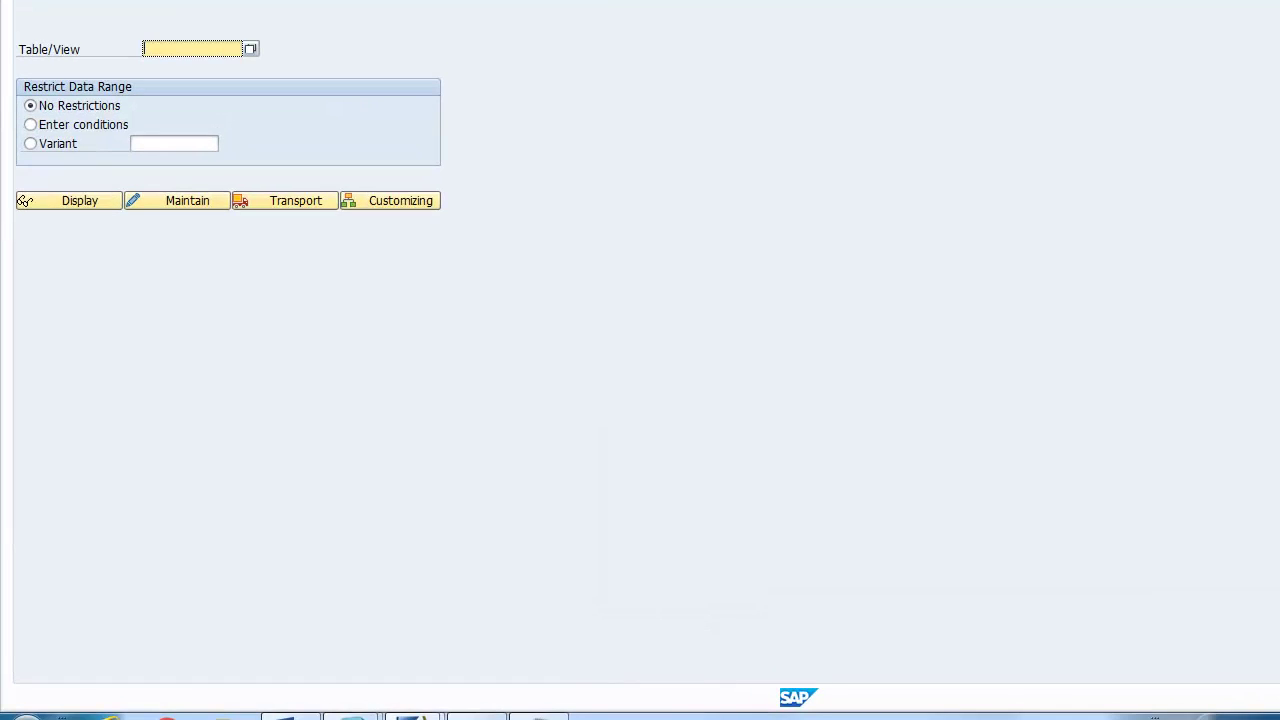
{"action": "key", "text": "ctrl+v"}
{"action": "left_click", "coordinate": [132, 203]}
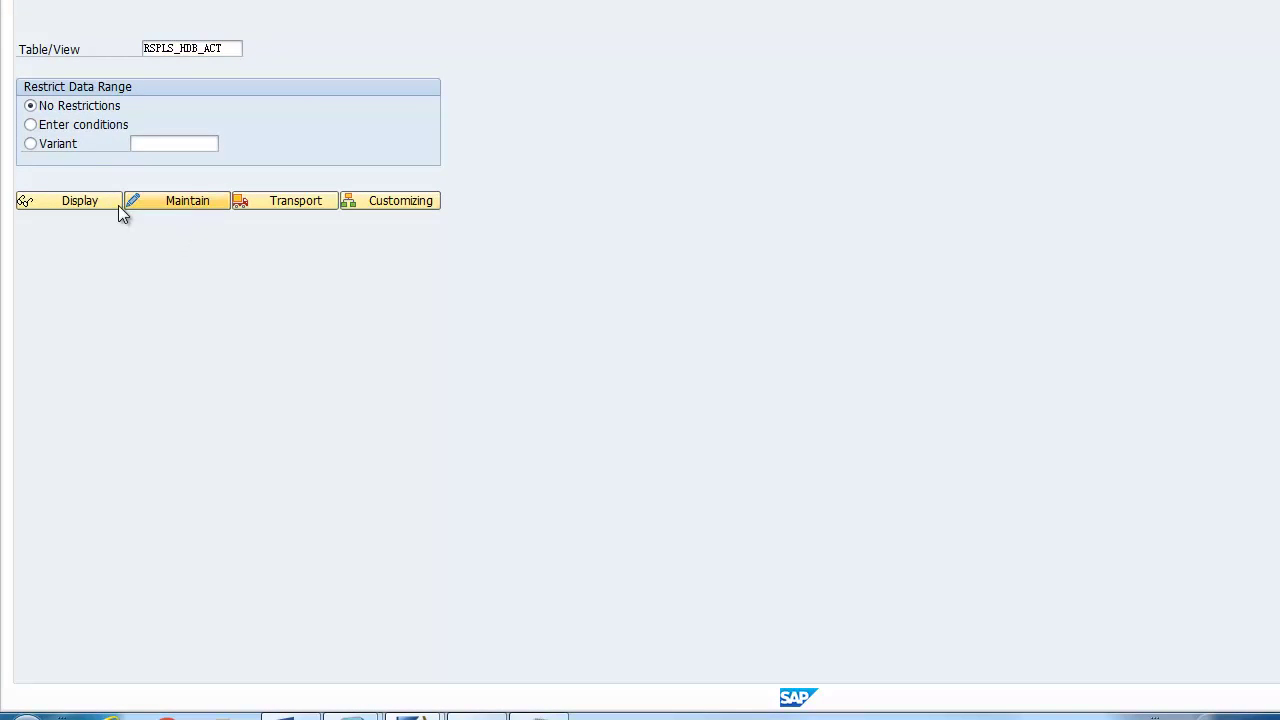
{"action": "left_click", "coordinate": [409, 360]}
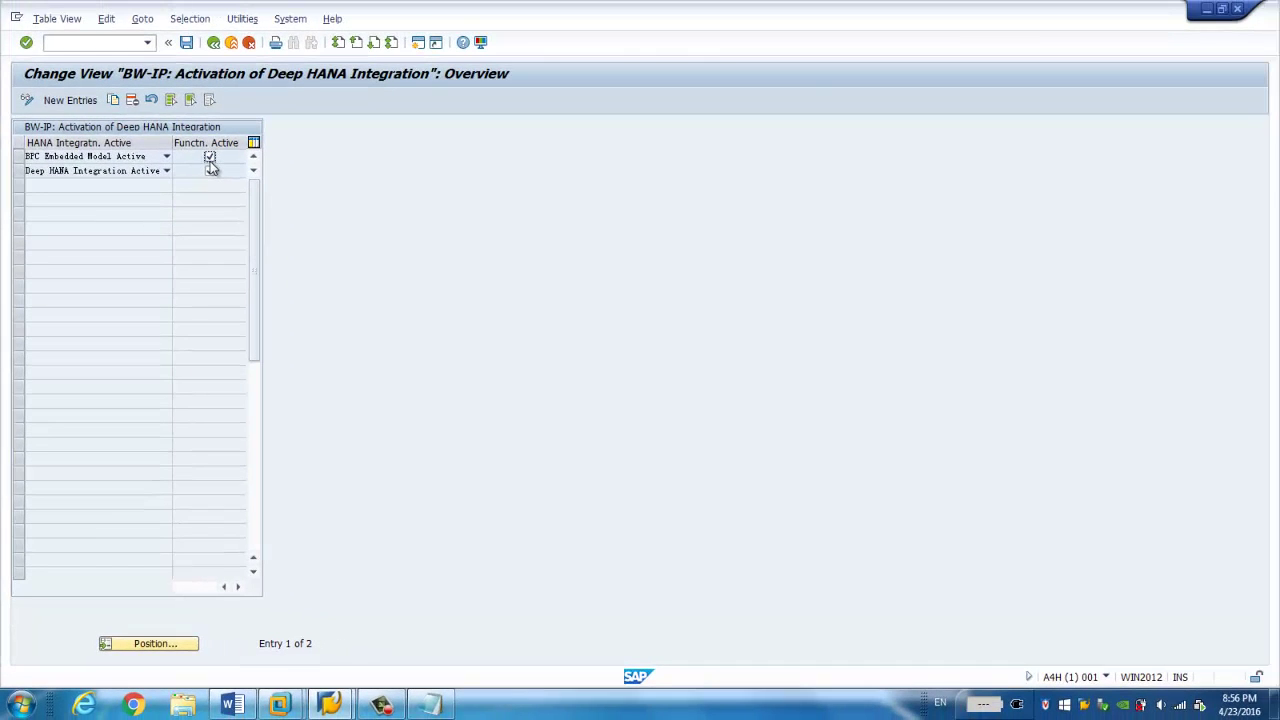
{"action": "left_click", "coordinate": [230, 705]}
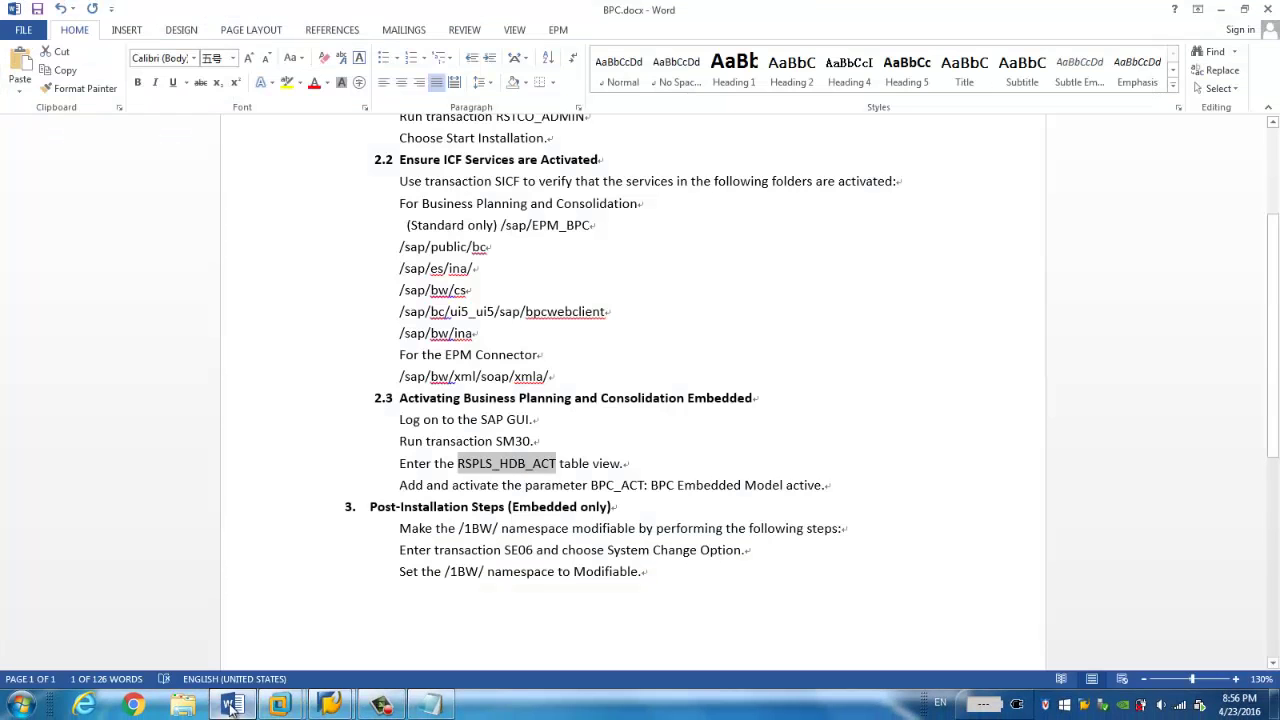
{"action": "left_click", "coordinate": [500, 571]}
{"action": "scroll", "coordinate": [500, 571], "scroll_direction": "down", "scroll_amount": 2}
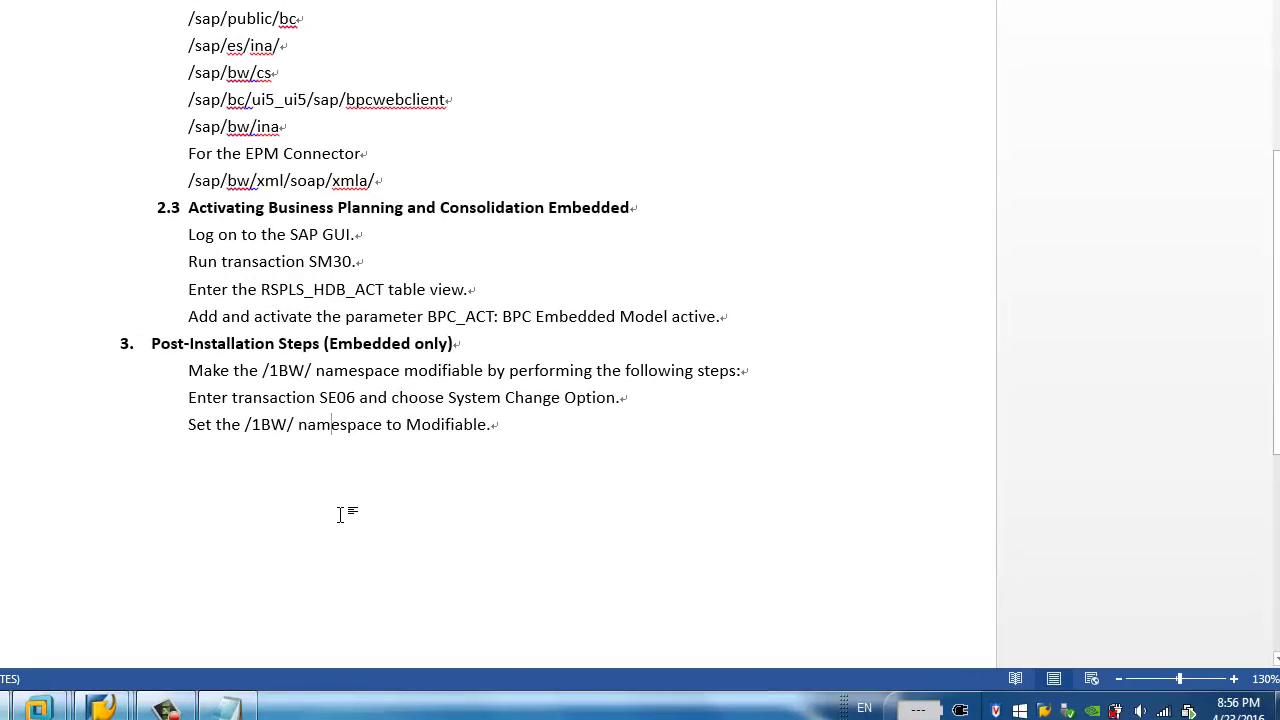
{"action": "left_click", "coordinate": [346, 517]}
{"action": "double_click", "coordinate": [297, 370]}
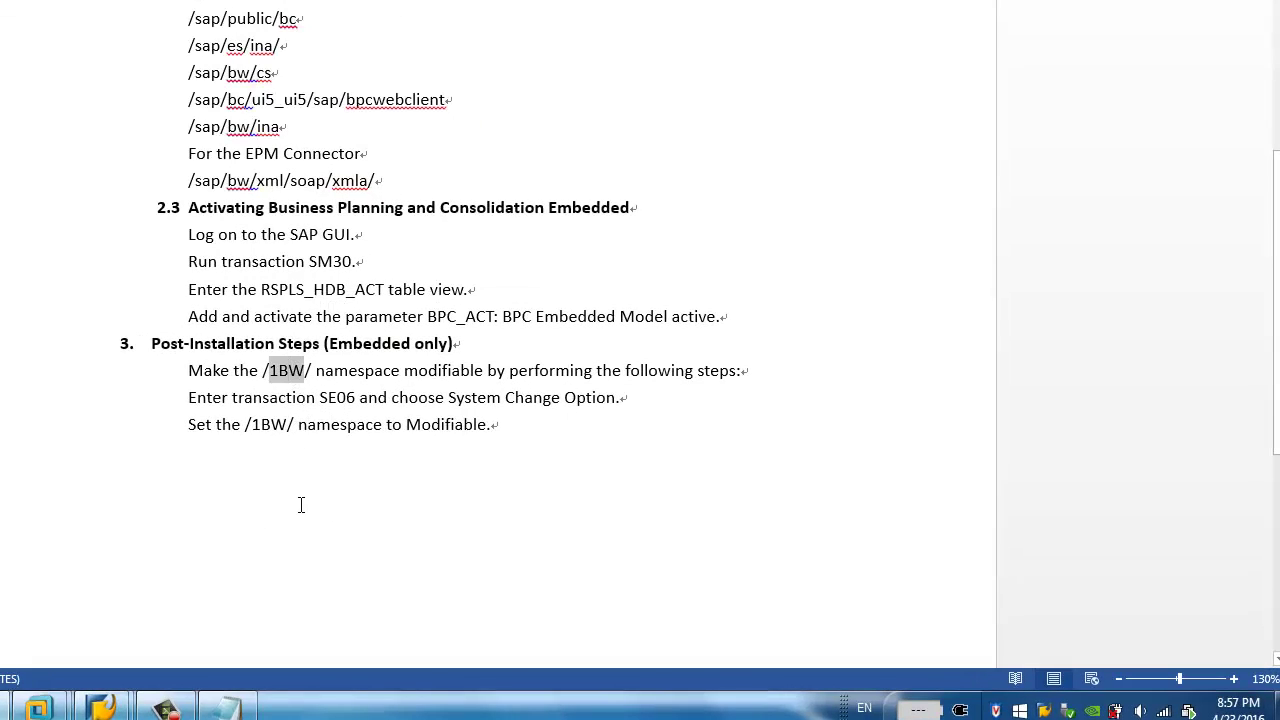
{"action": "left_click", "coordinate": [300, 506]}
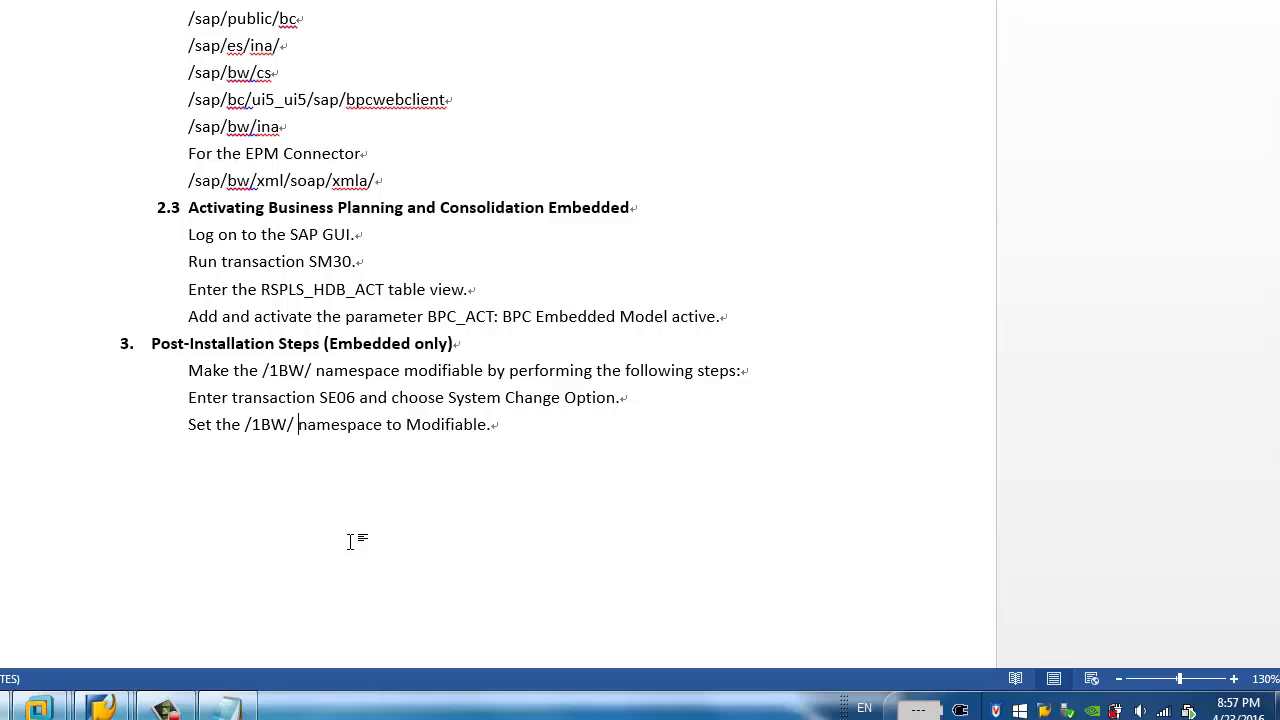
{"action": "double_click", "coordinate": [346, 397]}
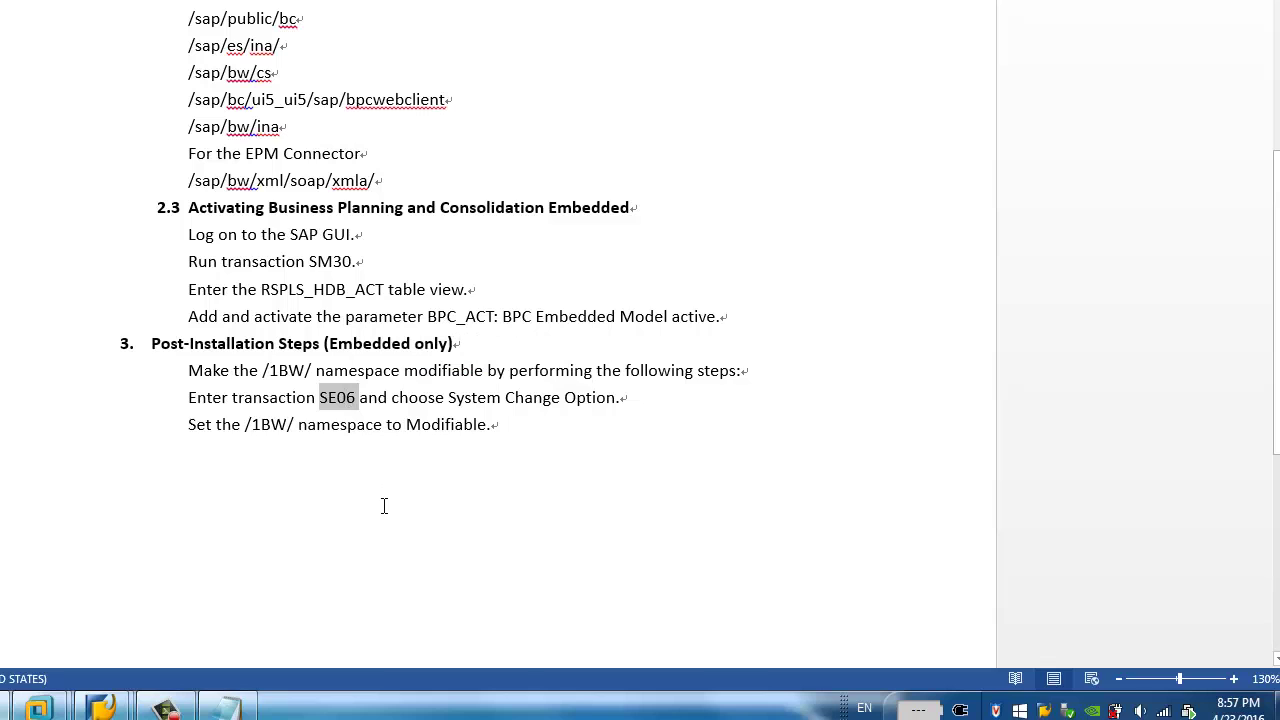
{"action": "left_click", "coordinate": [407, 563]}
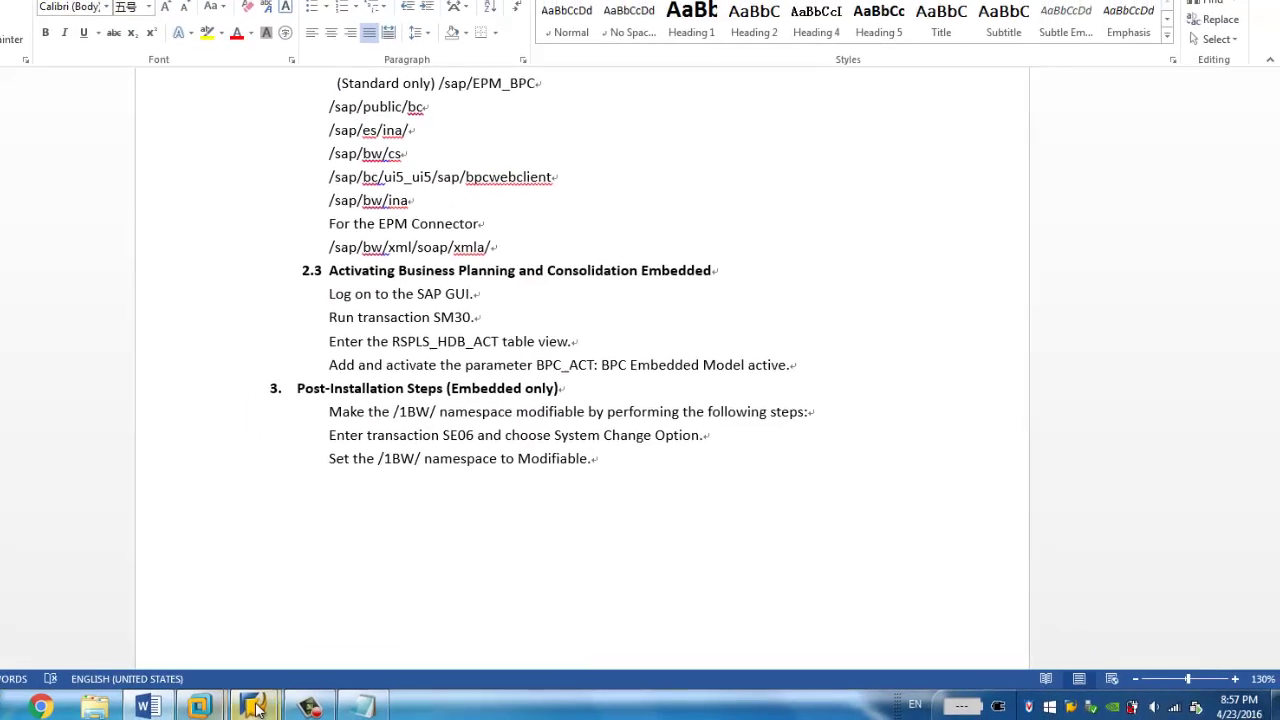
- Run transaction SE06 and open its System Change Option settings
{"action": "mouse_move", "coordinate": [257, 708]}
{"action": "left_click", "coordinate": [348, 575]}
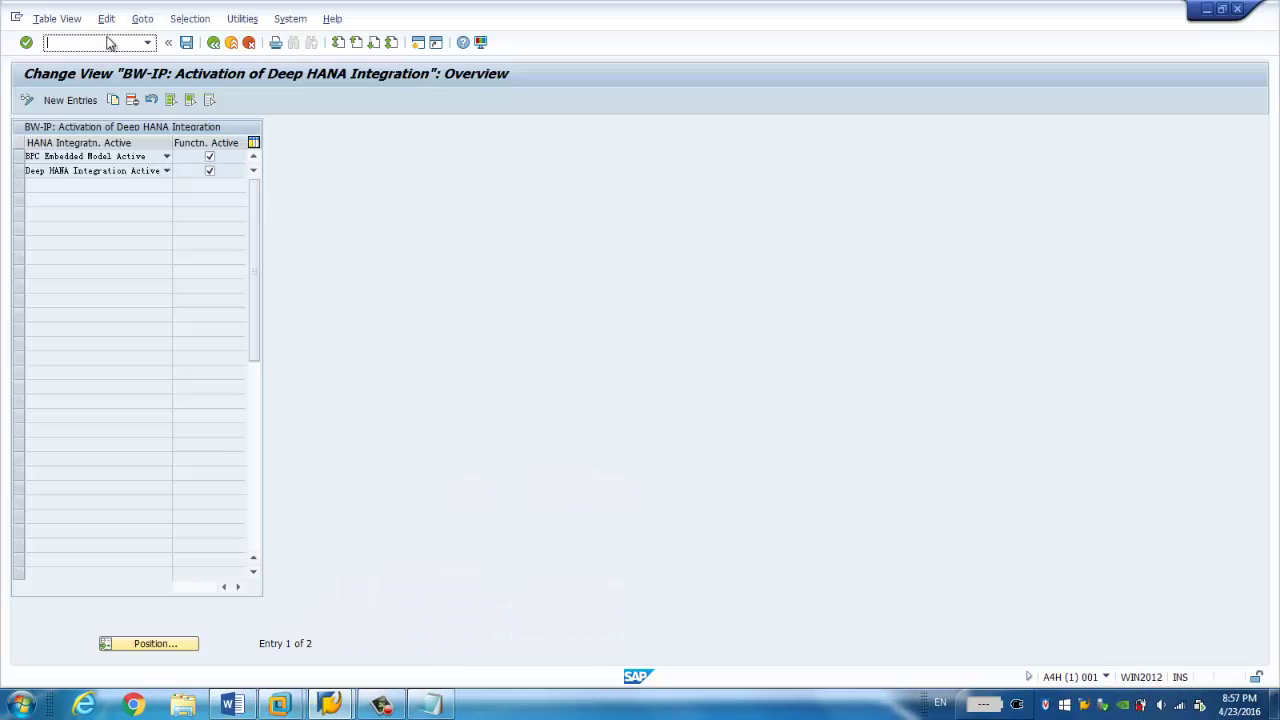
{"action": "left_click", "coordinate": [110, 43]}
{"action": "type", "text": "/SE06"}
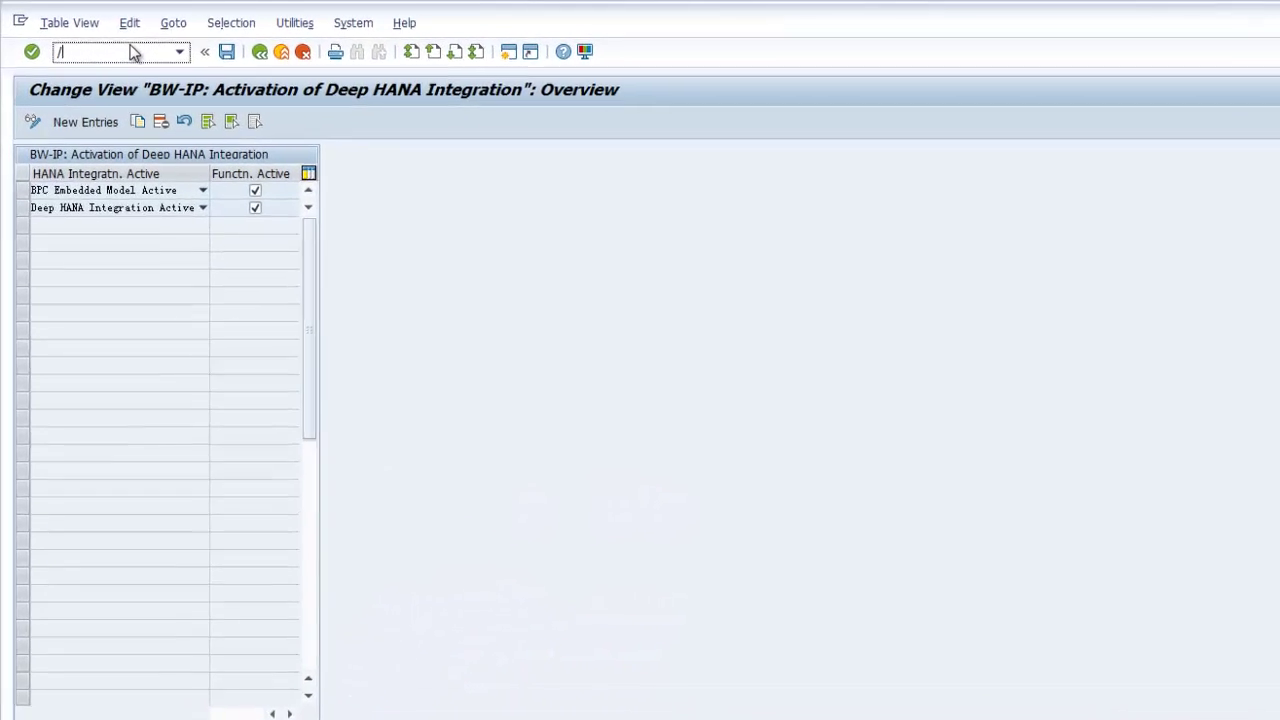
{"action": "key", "text": "Return"}
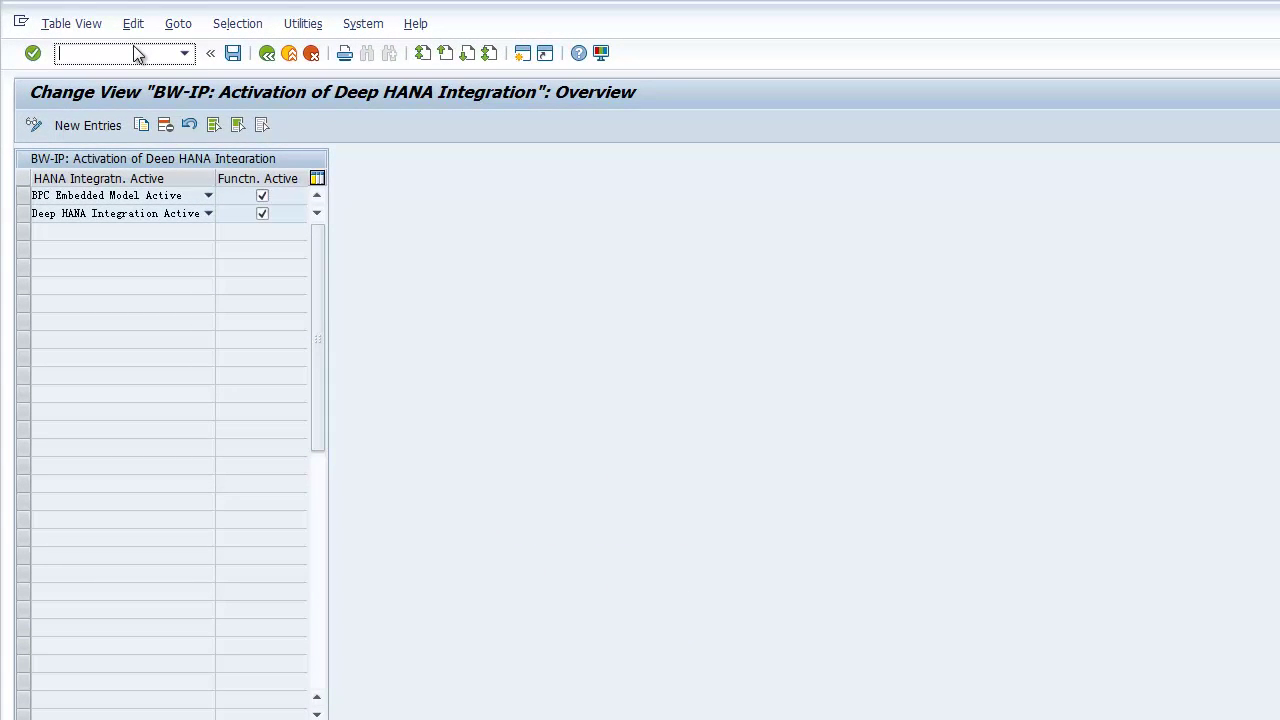
{"action": "type", "text": "/nse06"}
{"action": "key", "text": "Return"}
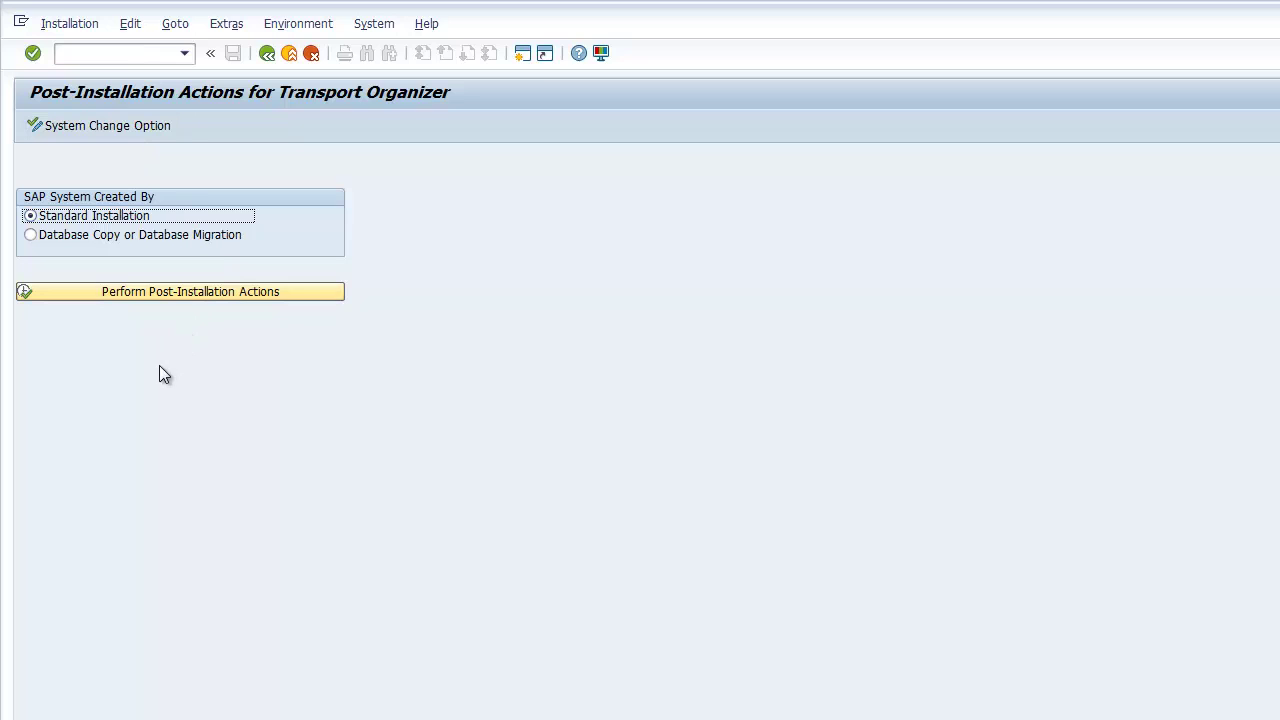
{"action": "left_click", "coordinate": [114, 128]}
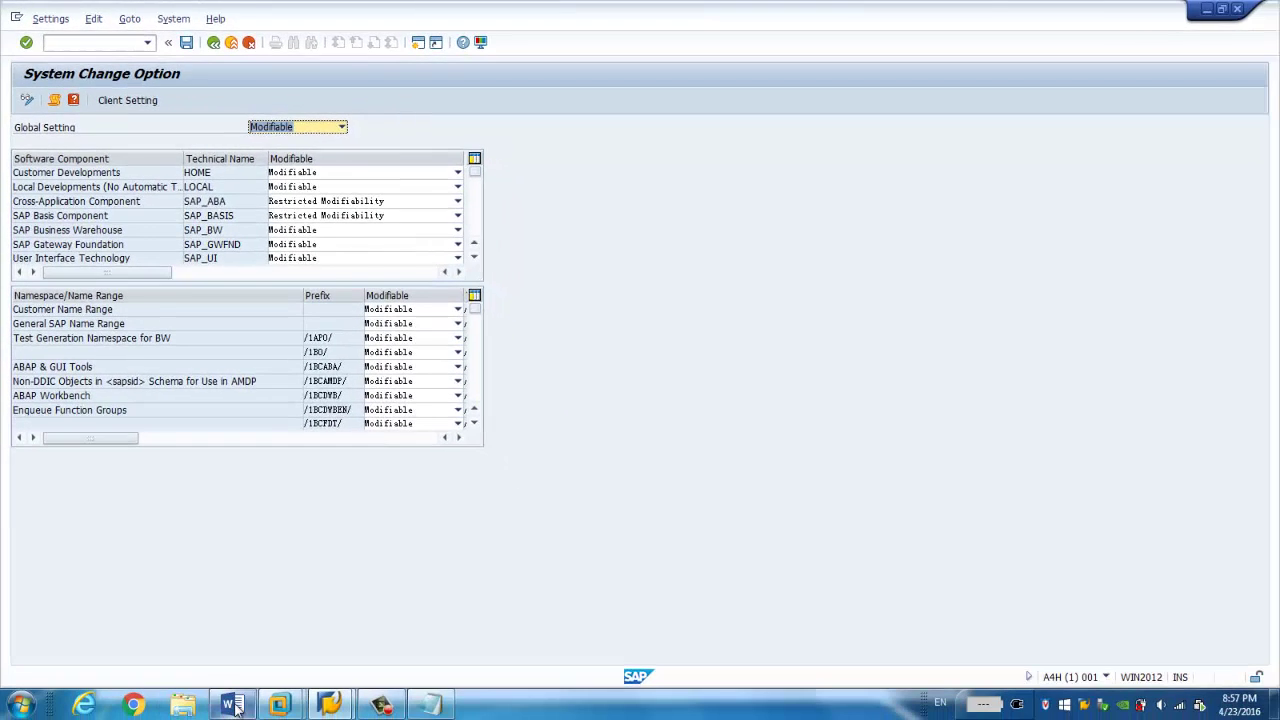
- Scroll the namespace list to /1BW/, confirm it reads Modifiable, then return to the Word notes
{"action": "left_click", "coordinate": [233, 706]}
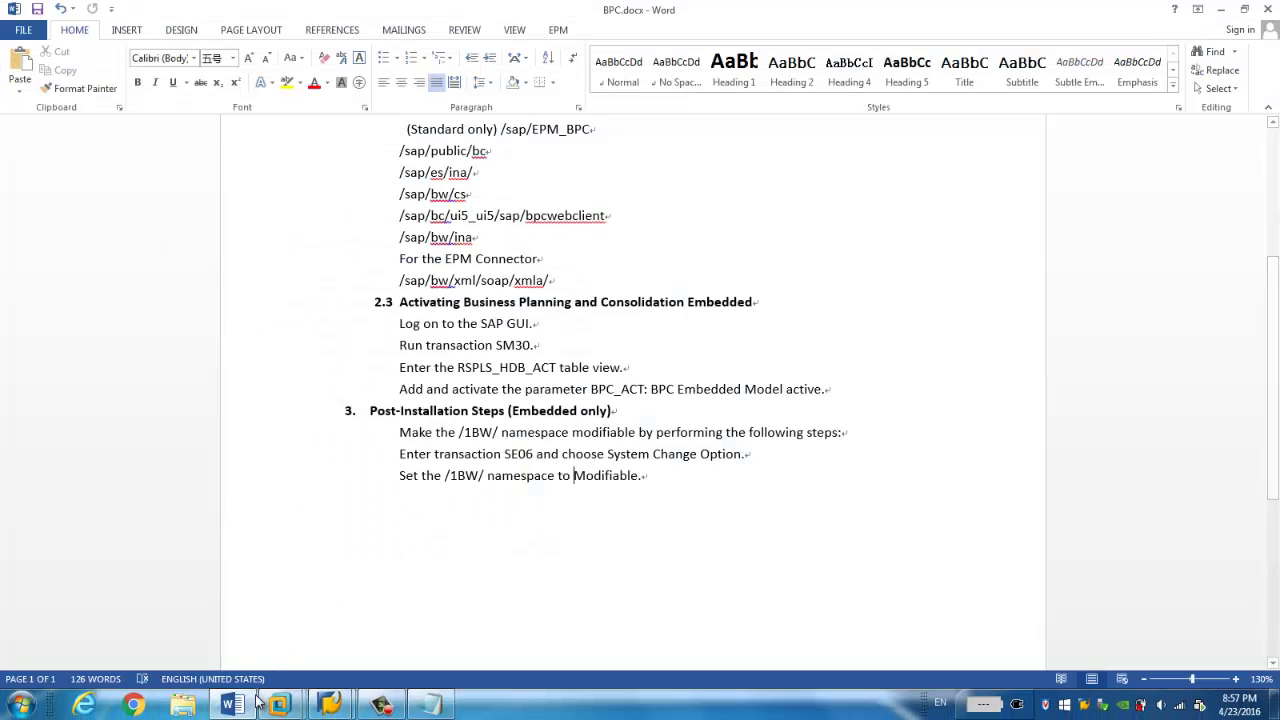
{"action": "left_click", "coordinate": [278, 705]}
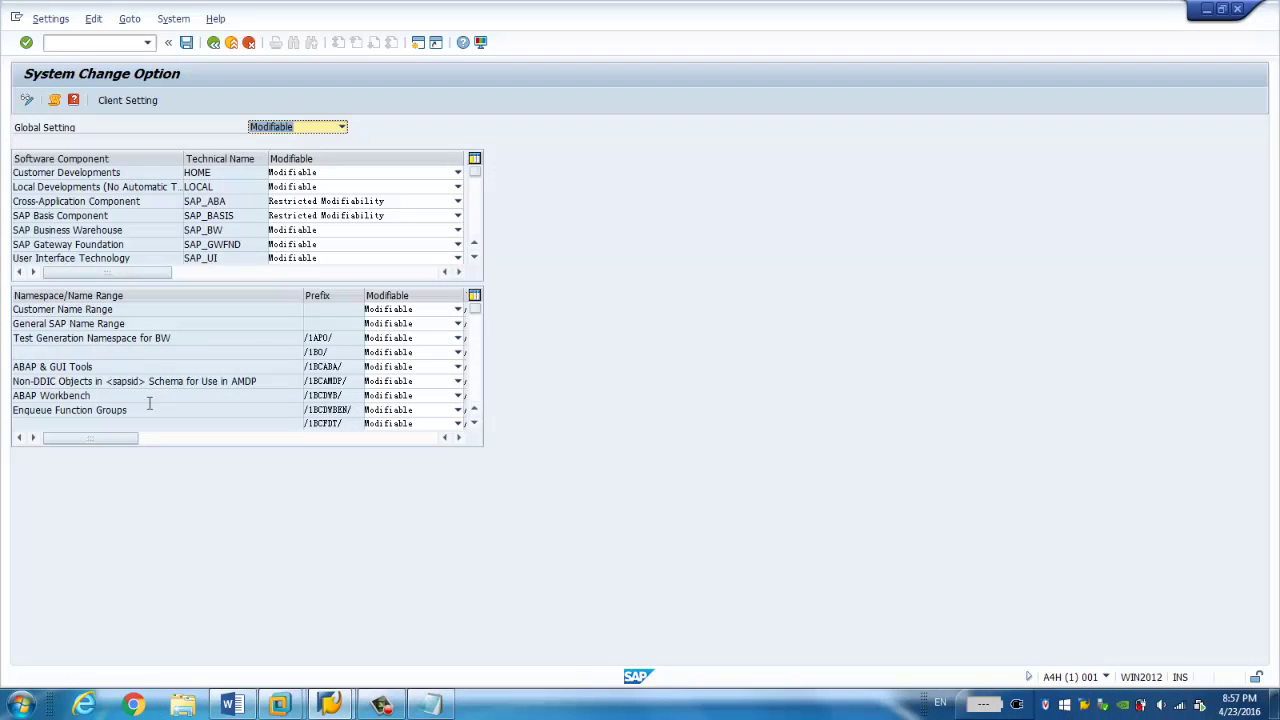
{"action": "left_click", "coordinate": [164, 351]}
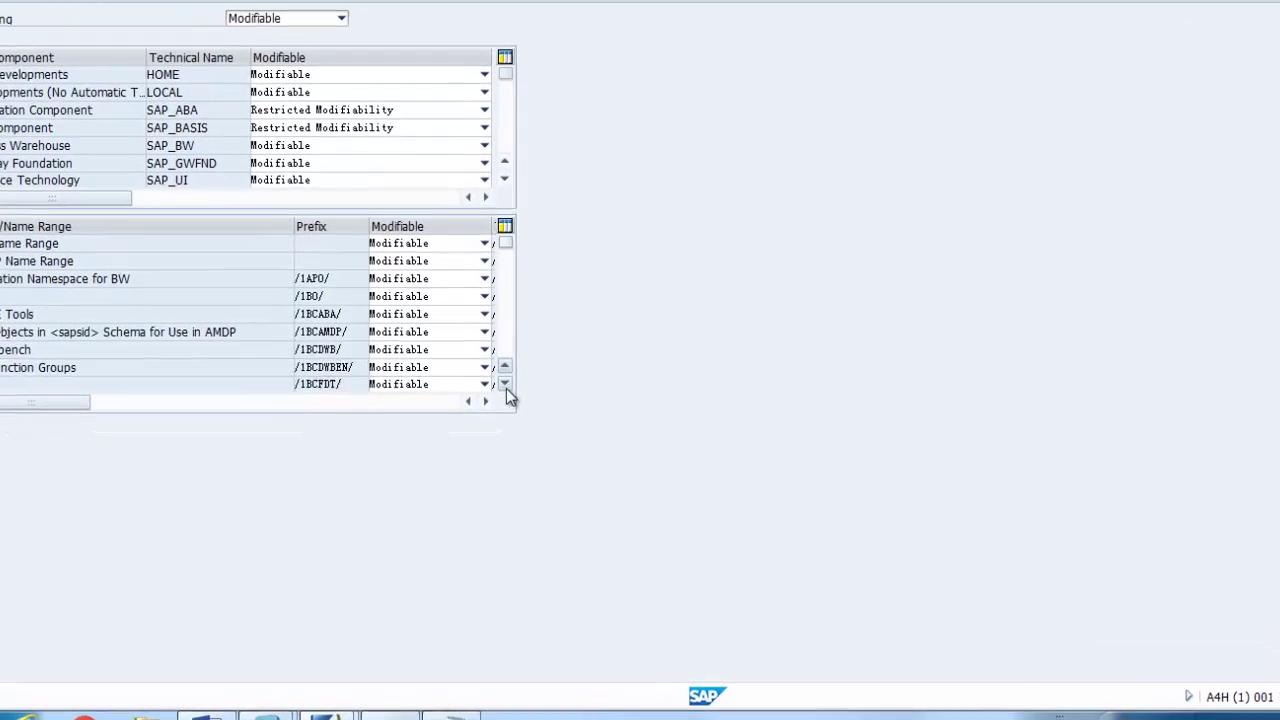
{"action": "left_click", "coordinate": [505, 384]}
{"action": "left_click", "coordinate": [505, 384]}
{"action": "left_click", "coordinate": [505, 384]}
{"action": "left_click", "coordinate": [505, 384]}
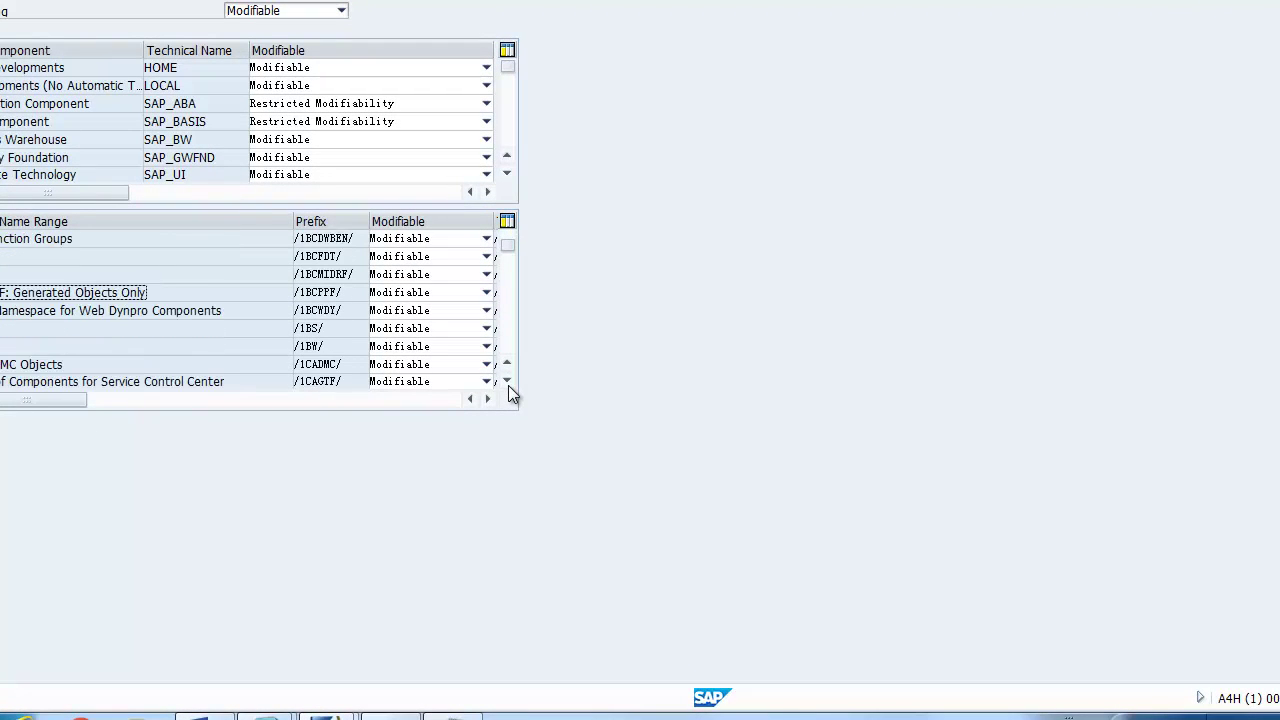
{"action": "left_click", "coordinate": [64, 343]}
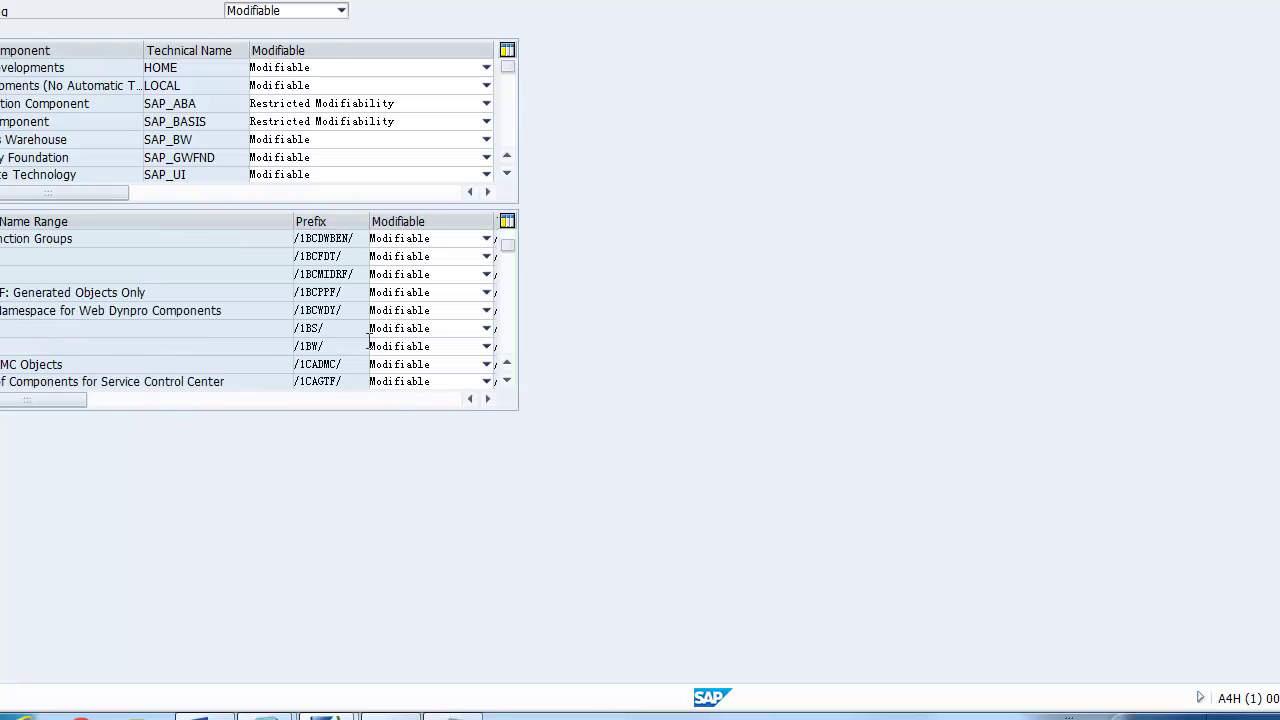
{"action": "left_click", "coordinate": [428, 348]}
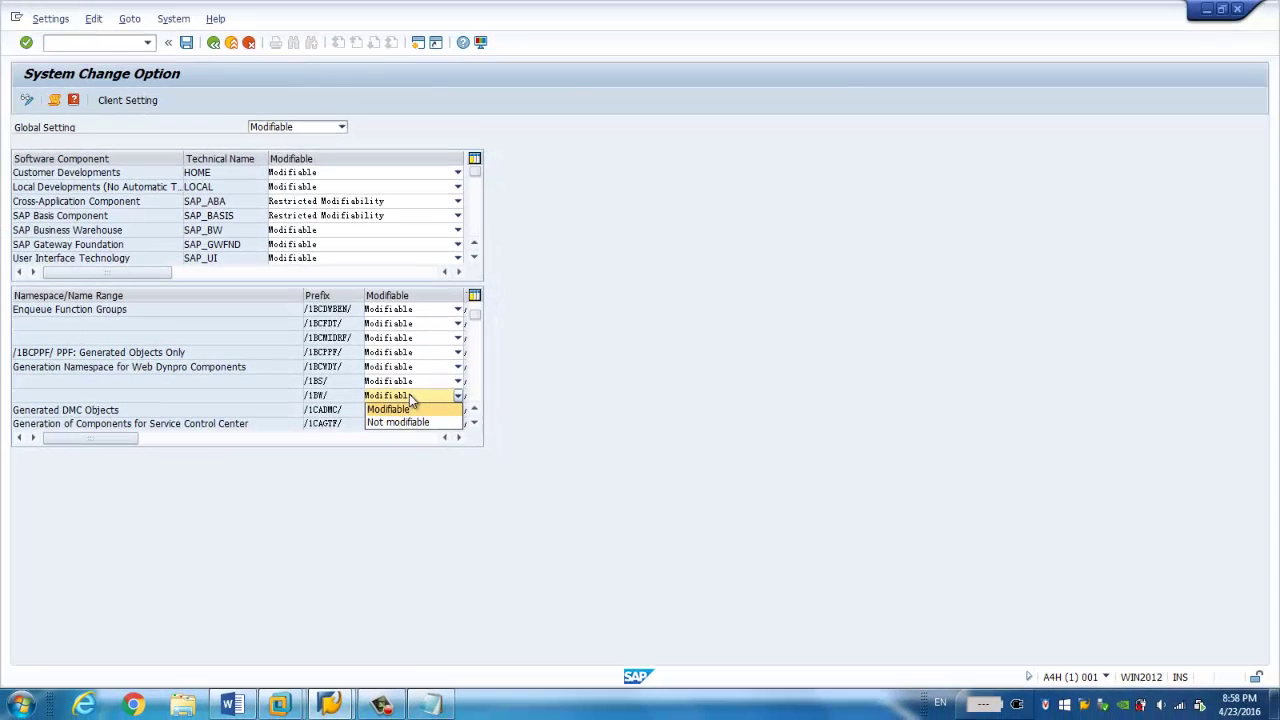
{"action": "left_click", "coordinate": [228, 705]}
- Scroll through the Word setup notes, then launch Internet Explorer on a blank page
{"action": "scroll", "coordinate": [405, 556], "scroll_direction": "down", "scroll_amount": 4}
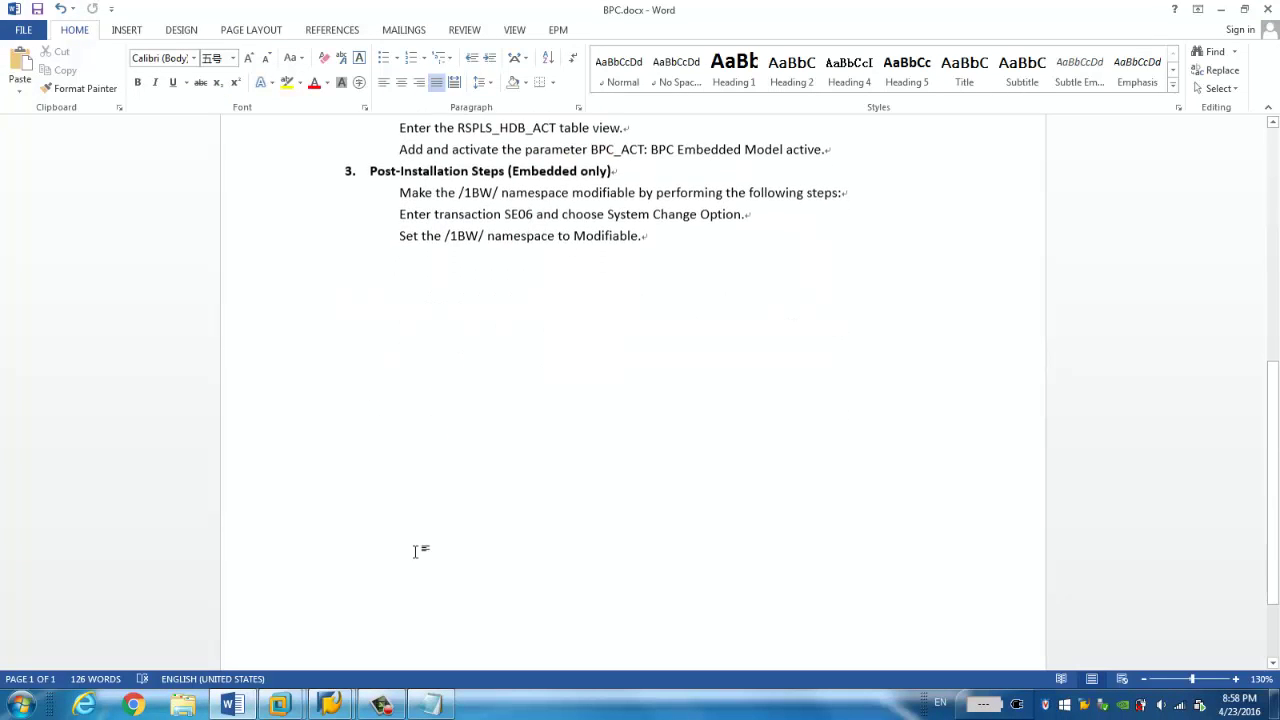
{"action": "scroll", "coordinate": [418, 555], "scroll_direction": "up", "scroll_amount": 5}
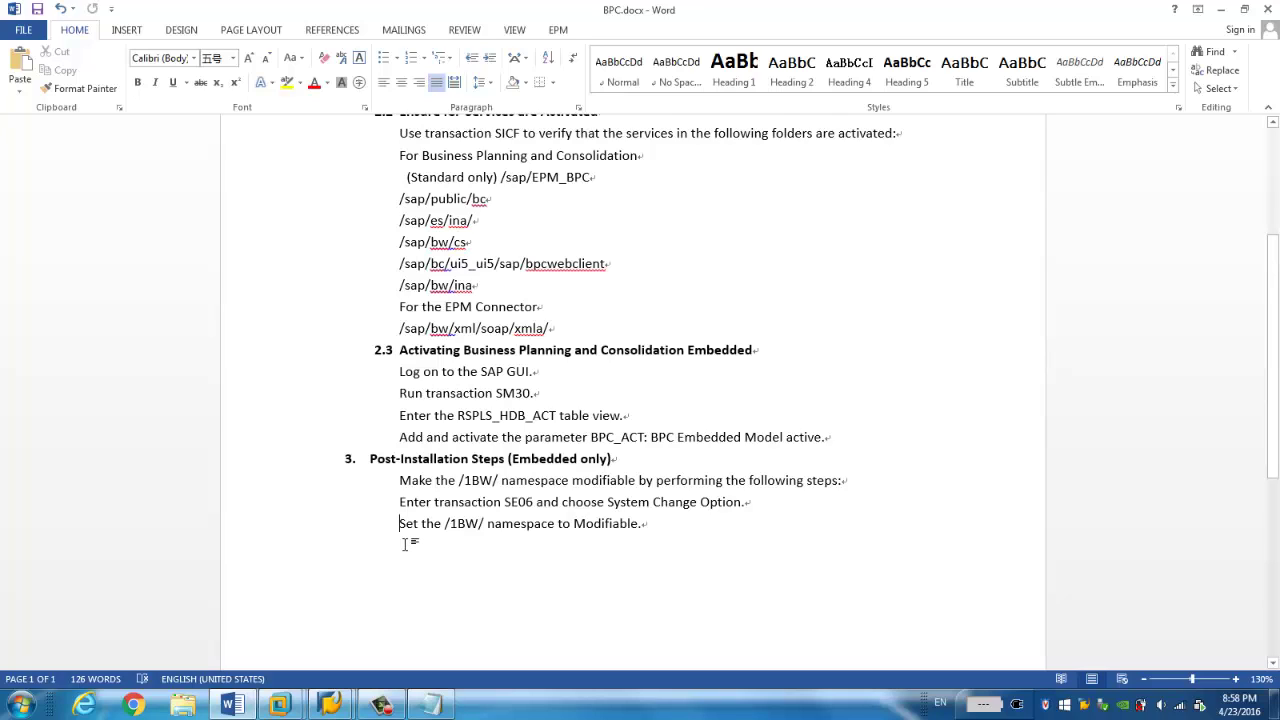
{"action": "left_click", "coordinate": [87, 706]}
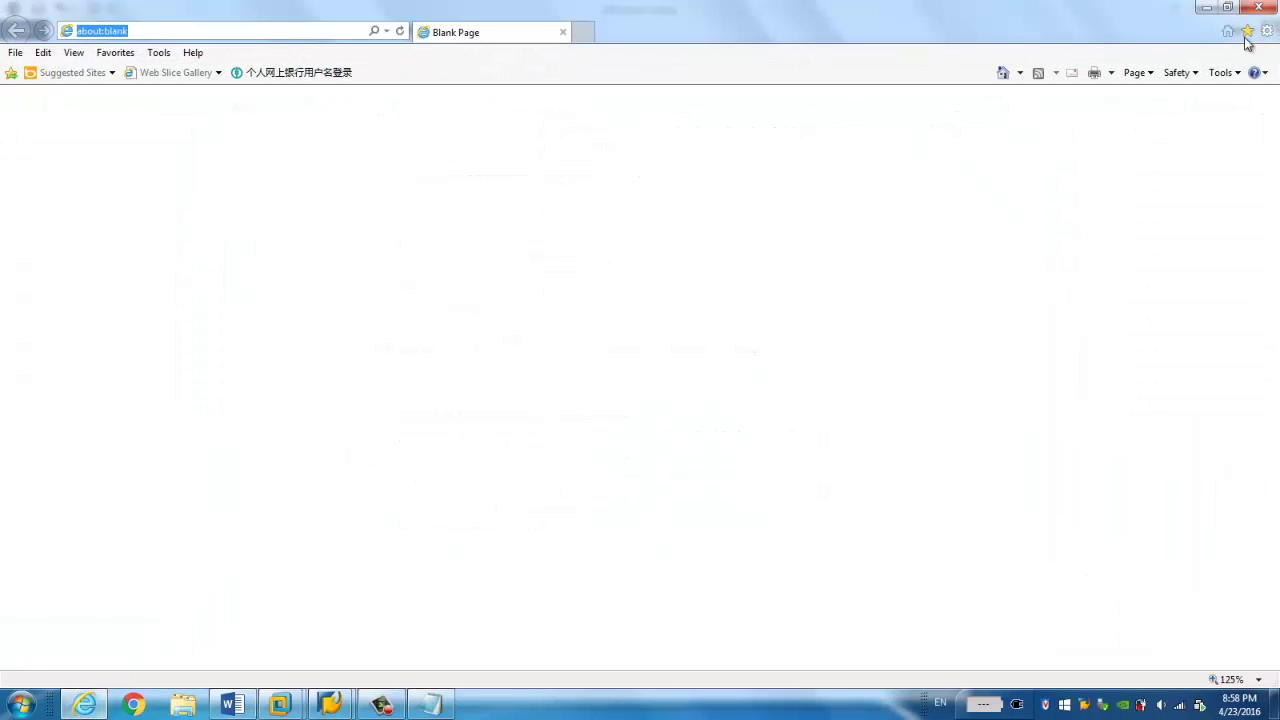
- Open the saved BPC web client favorite and shorten its address to end at /bpcwebclient
{"action": "left_click", "coordinate": [1246, 33]}
{"action": "left_click", "coordinate": [1078, 374]}
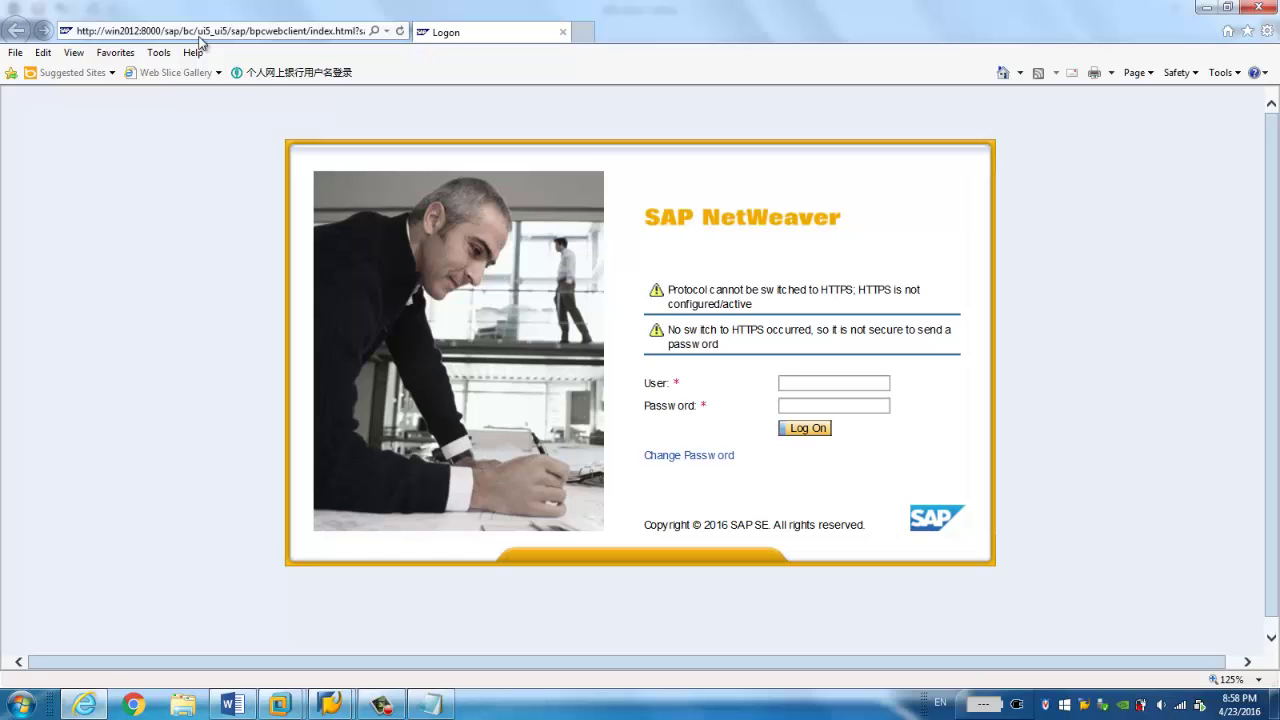
{"action": "left_click", "coordinate": [324, 37]}
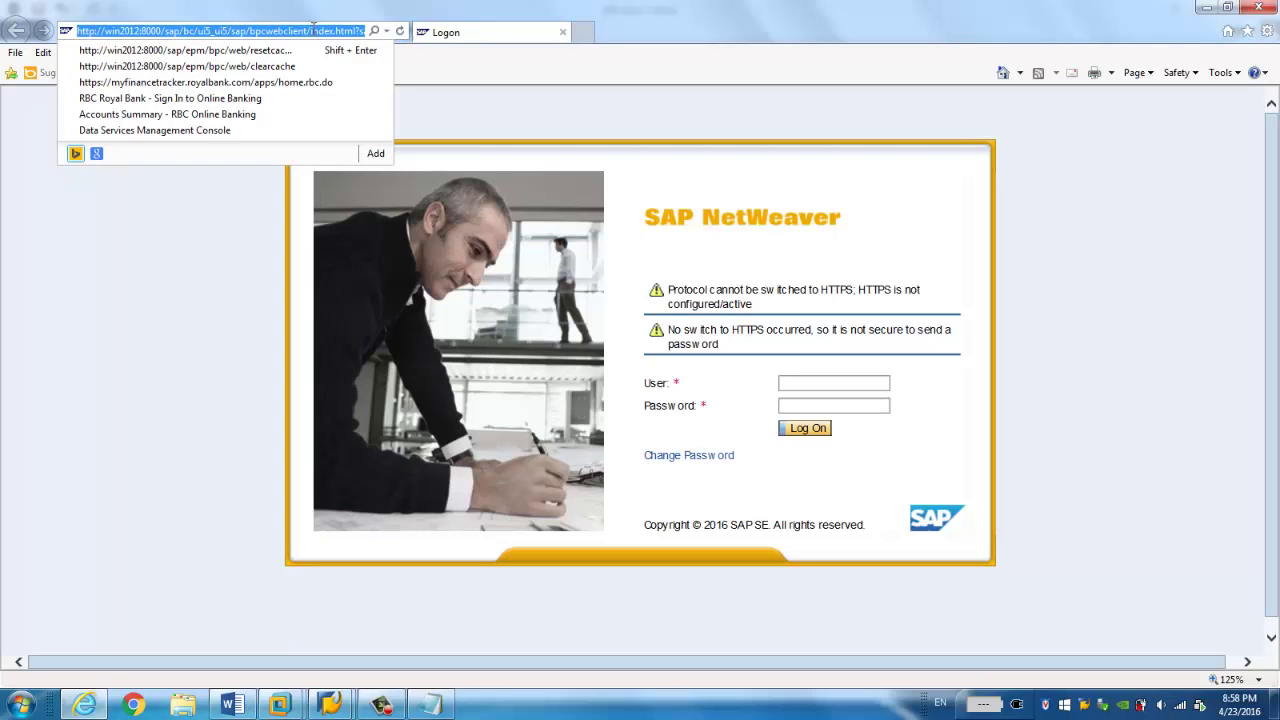
{"action": "left_click", "coordinate": [310, 31]}
{"action": "left_click_drag", "start_coordinate": [312, 31], "coordinate": [491, 34]}
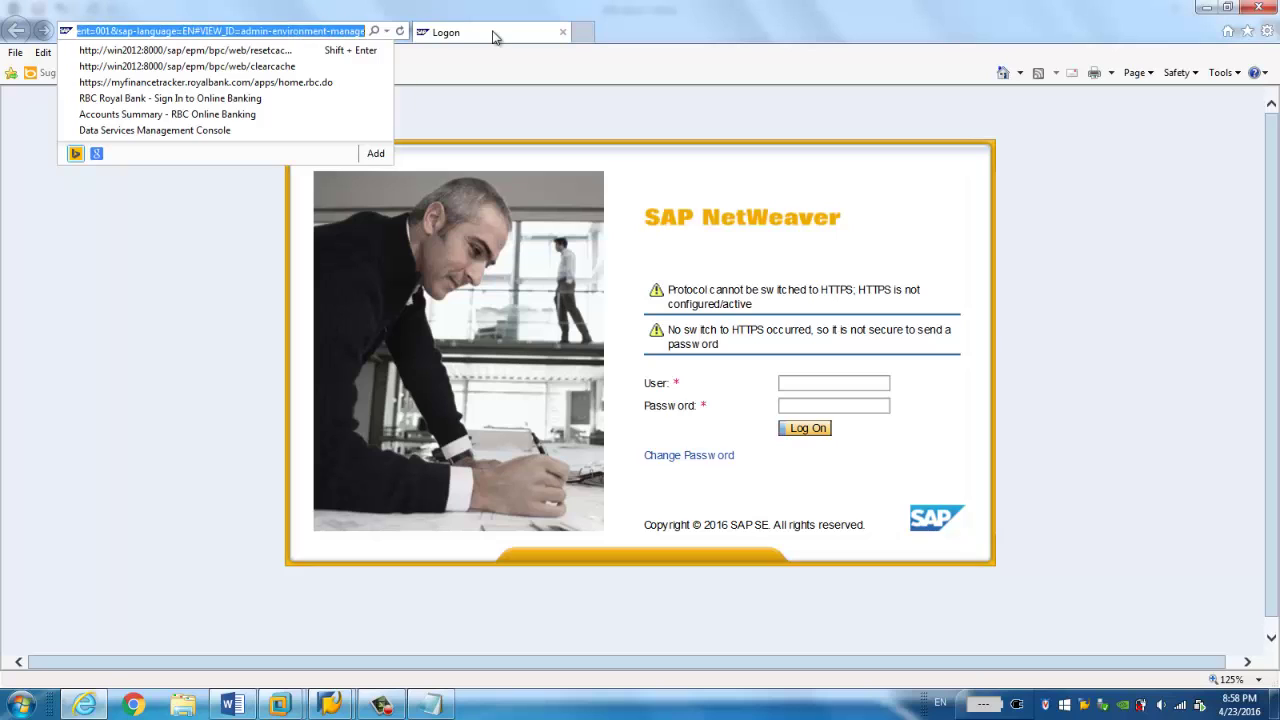
{"action": "key", "text": "BackSpace"}
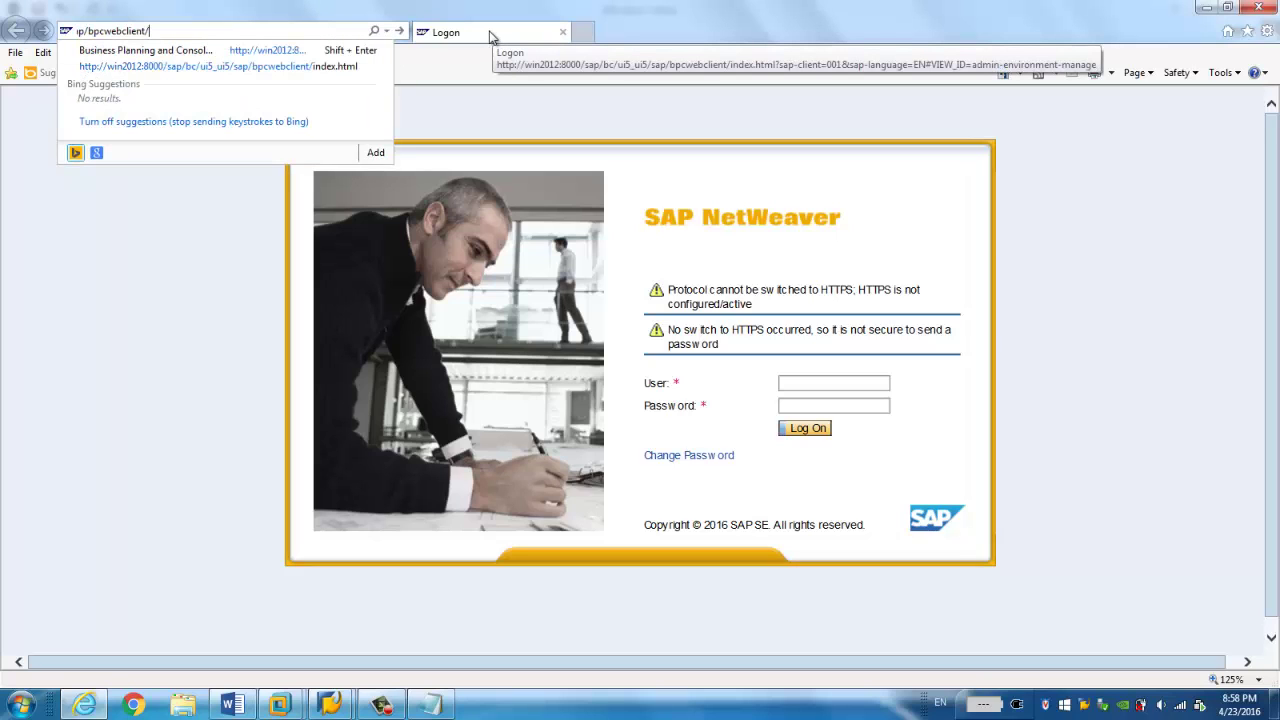
{"action": "key", "text": "BackSpace"}
{"action": "key", "text": "Return"}
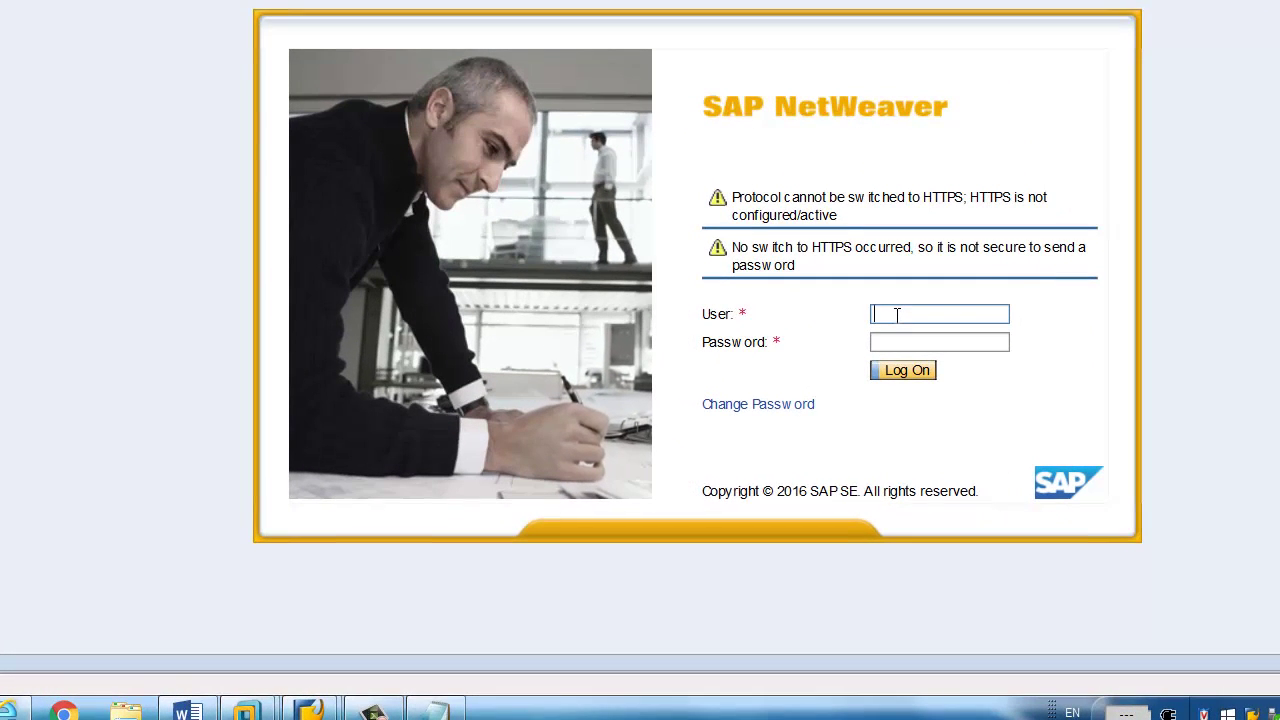
- Log on to the BPC Web Client with the user name and password
{"action": "type", "text": "bwho"}
{"action": "key", "text": "Tab"}
{"action": "type", "text": "****"}
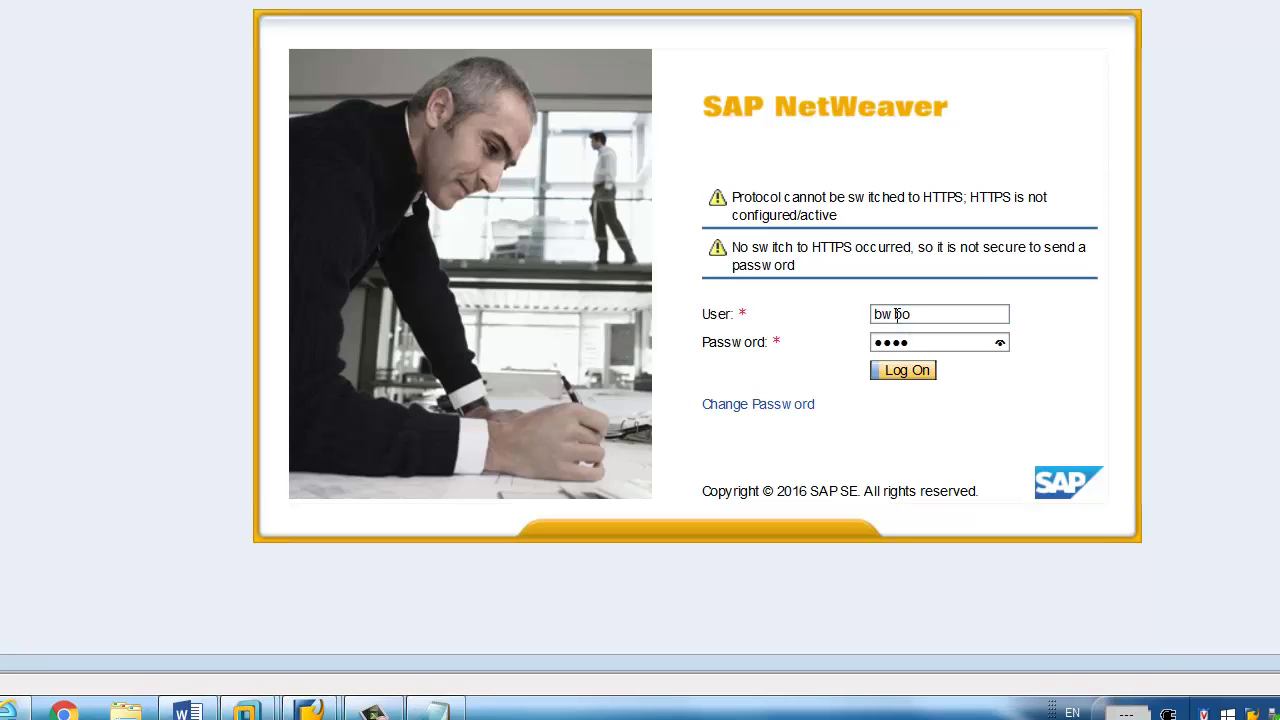
{"action": "type", "text": "****"}
{"action": "key", "text": "Return"}
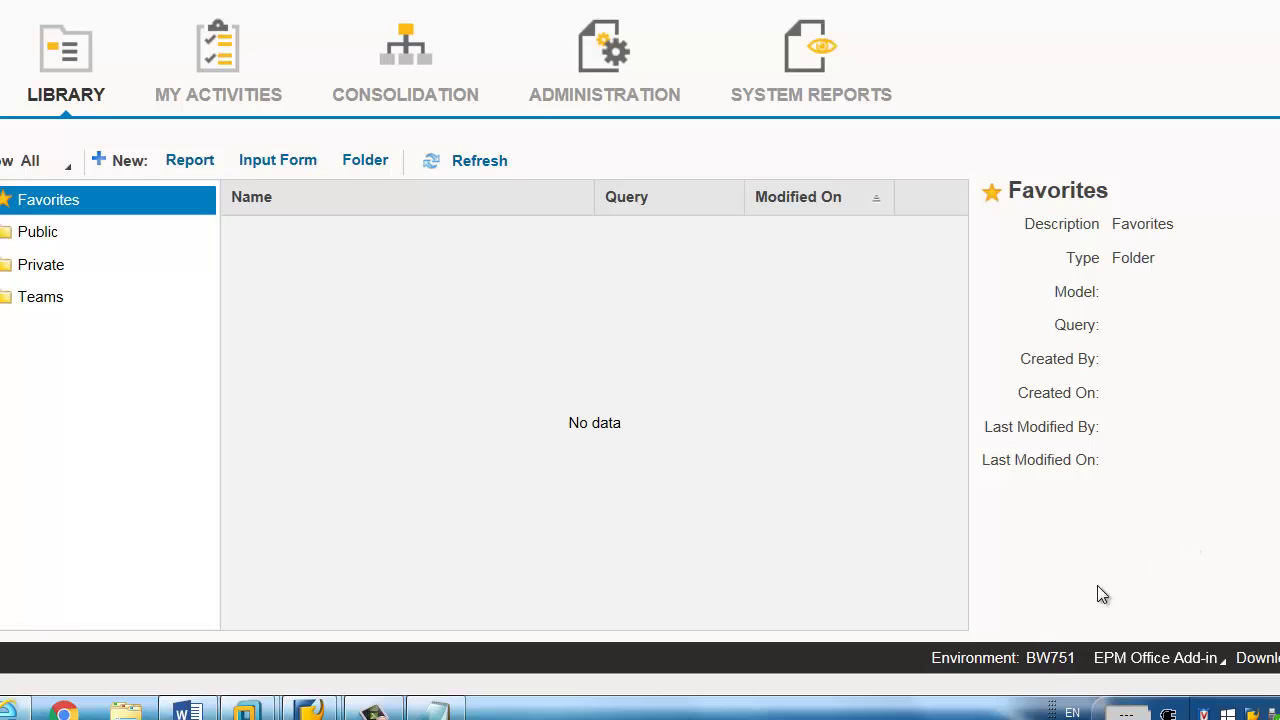
- Dismiss the BW751 environment prompt and list the Administration dimensions 0CALDAY, 0CURRENCY, ZMATERIAL and ZPLANT
{"action": "left_click", "coordinate": [1041, 662]}
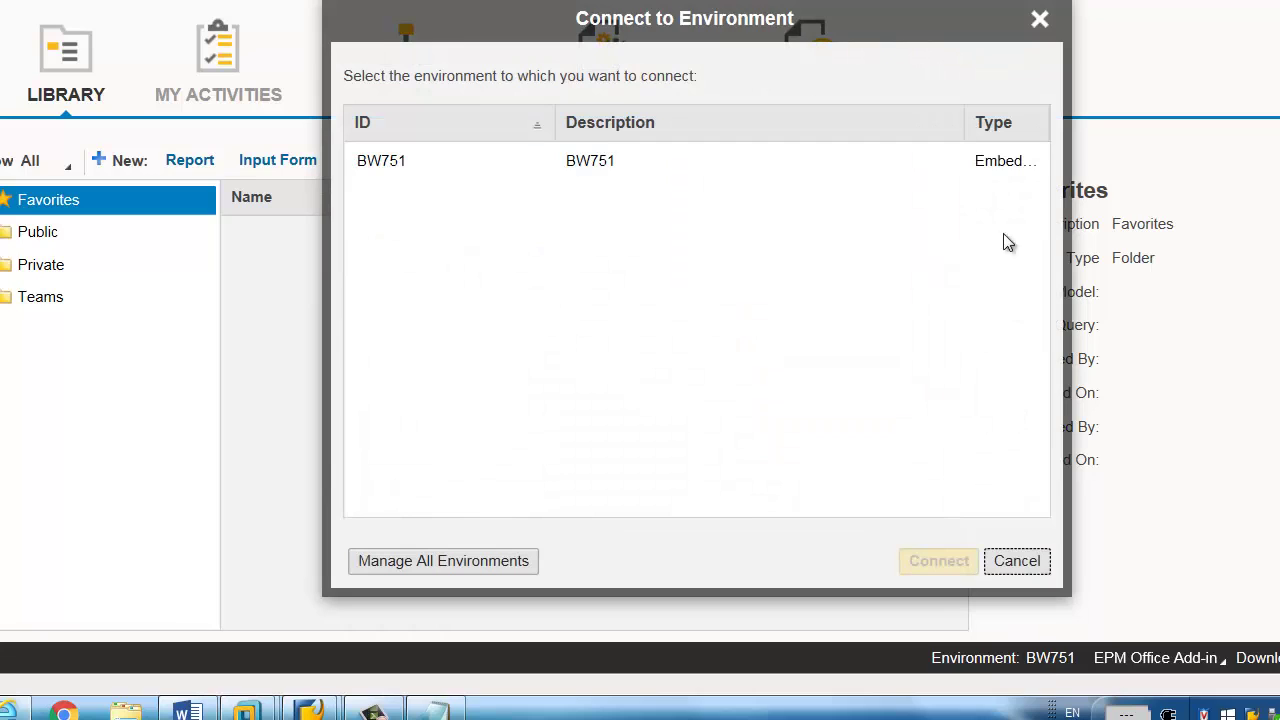
{"action": "left_click", "coordinate": [1005, 161]}
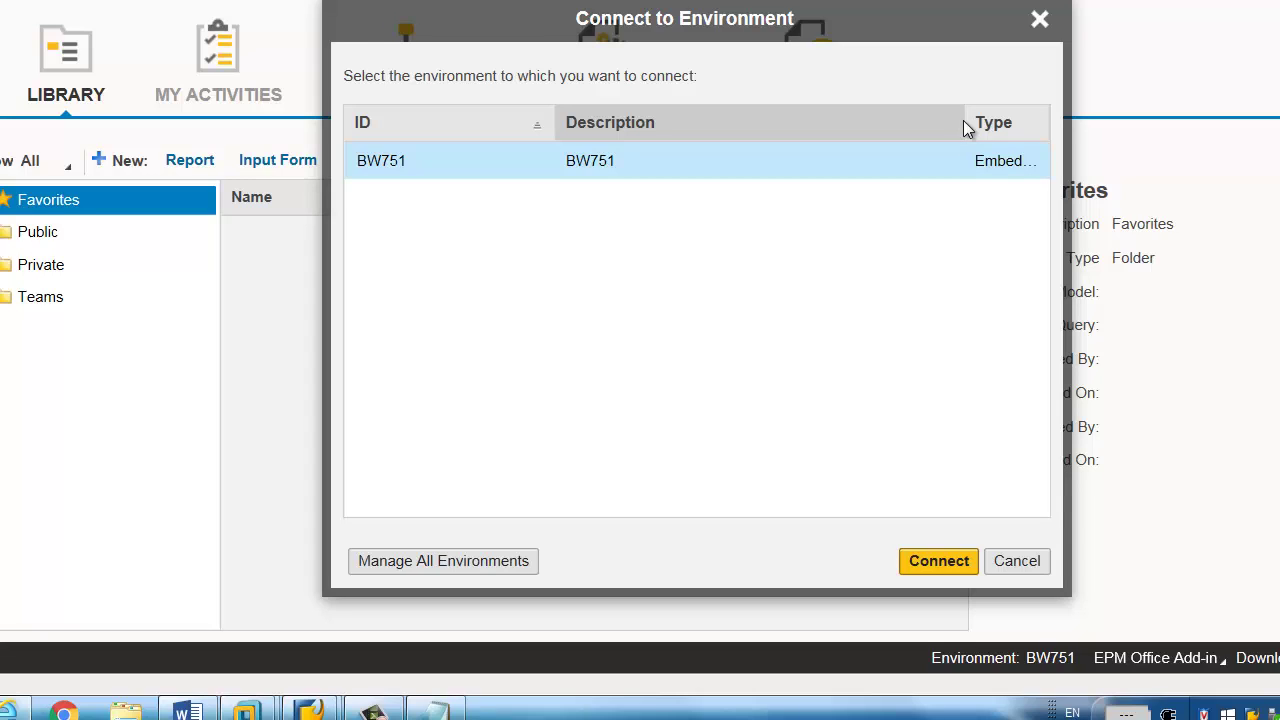
{"action": "left_click", "coordinate": [1030, 568]}
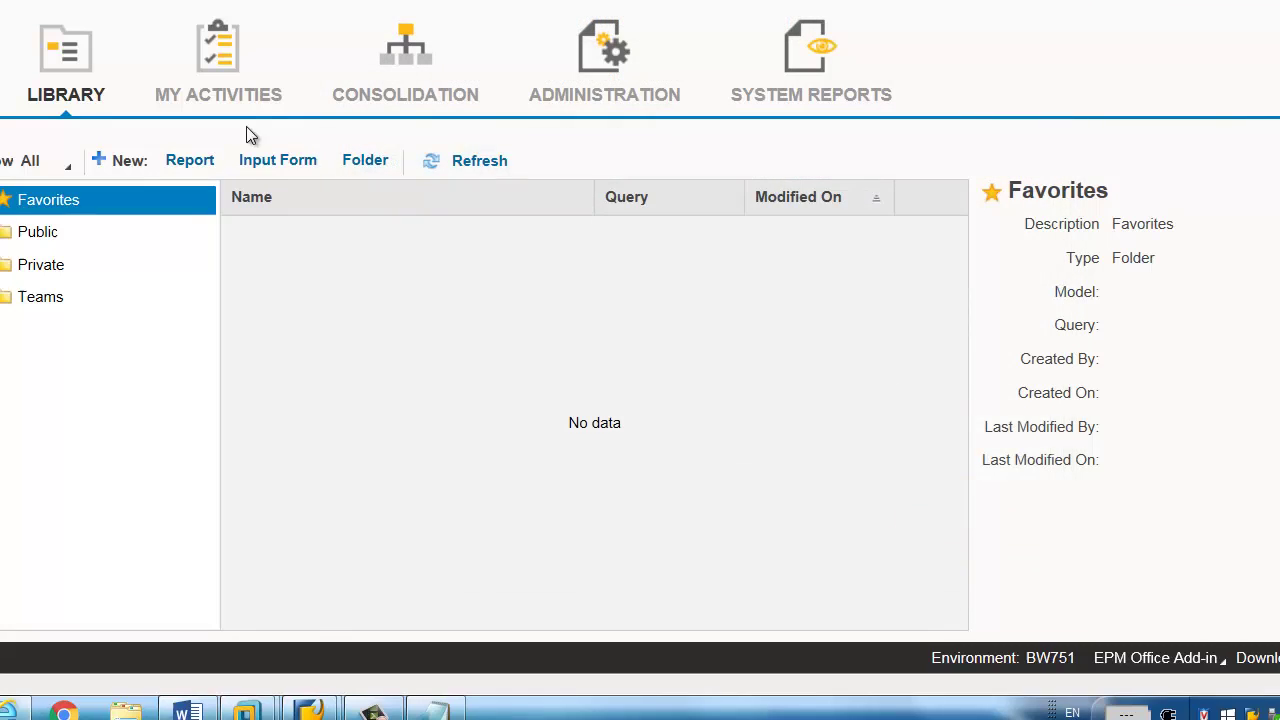
{"action": "left_click", "coordinate": [429, 104]}
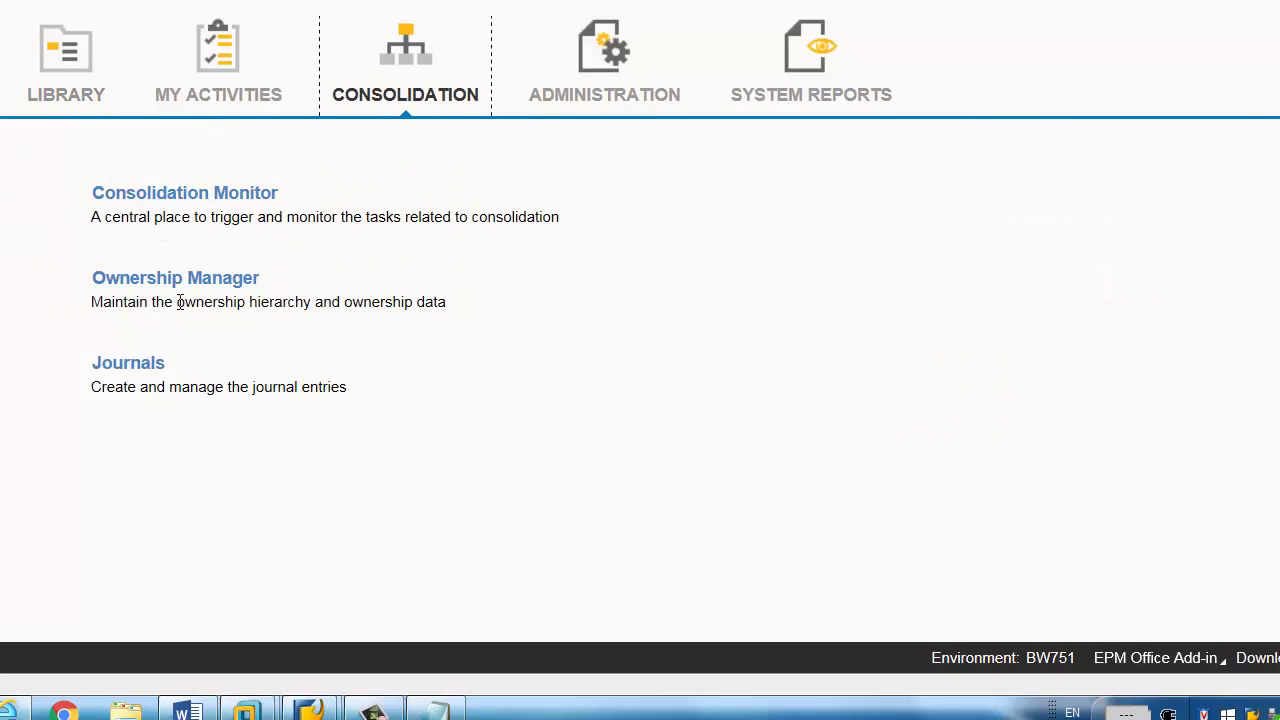
{"action": "left_click", "coordinate": [593, 105]}
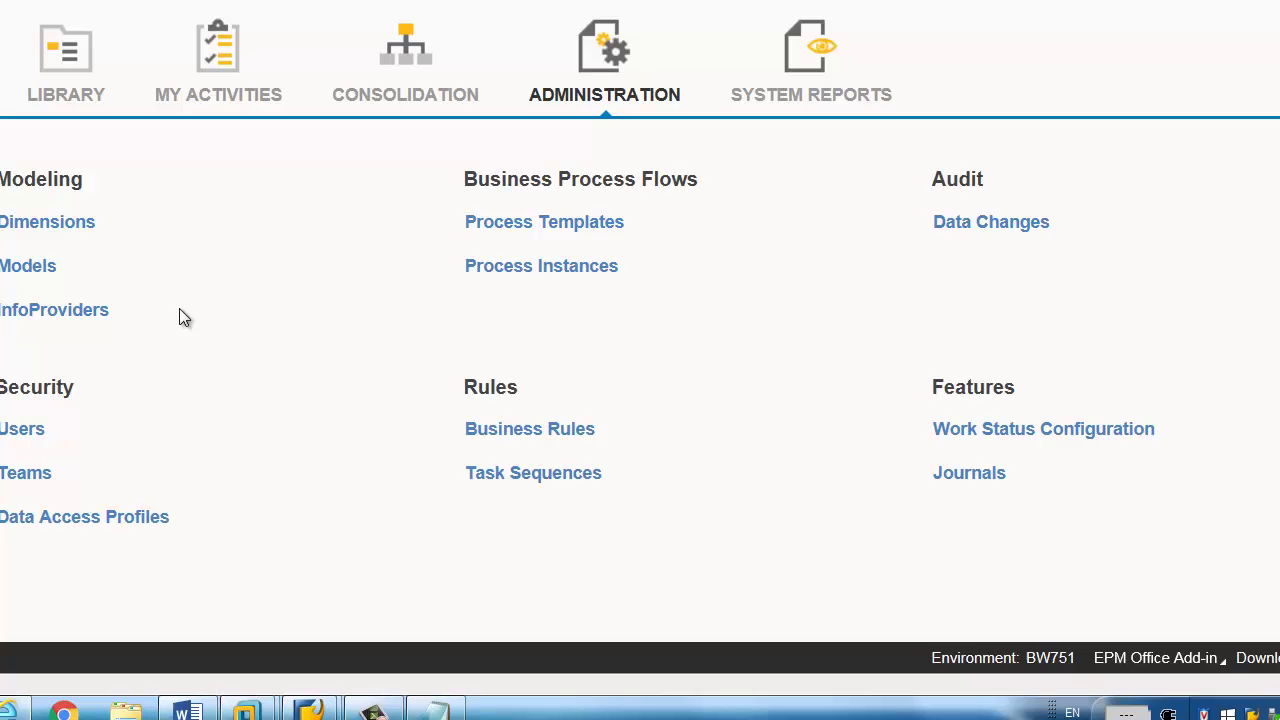
{"action": "left_click", "coordinate": [66, 228]}
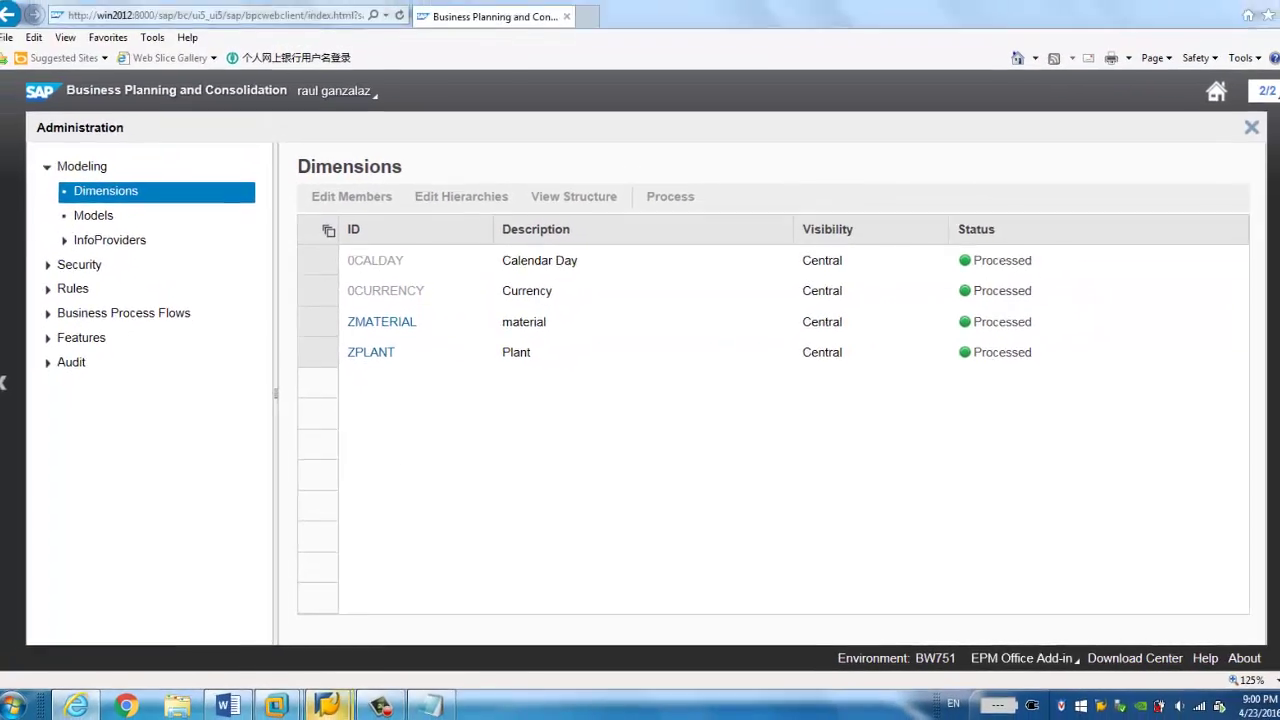
- Run /nrsa1 and display the structure of InfoCube ZSD_C01 from the InfoProvider tree
{"action": "mouse_move", "coordinate": [381, 705]}
{"action": "left_click", "coordinate": [382, 623]}
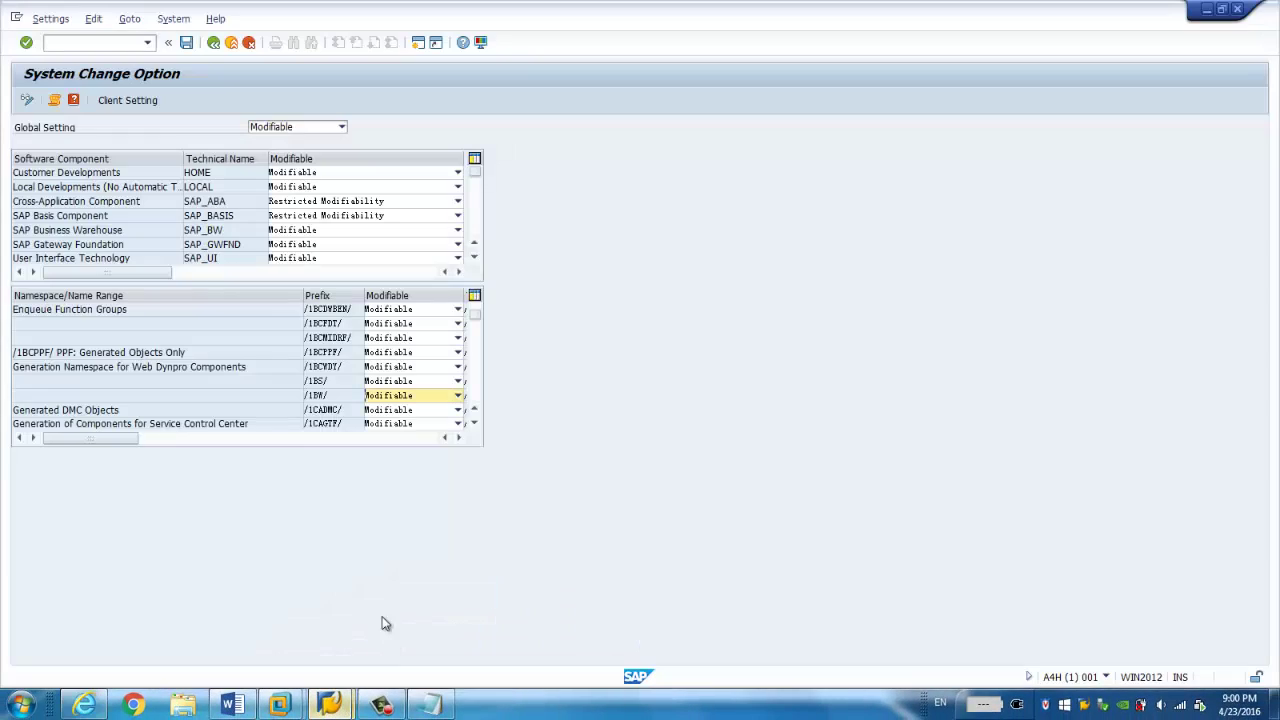
{"action": "left_click", "coordinate": [98, 43]}
{"action": "type", "text": "/"}
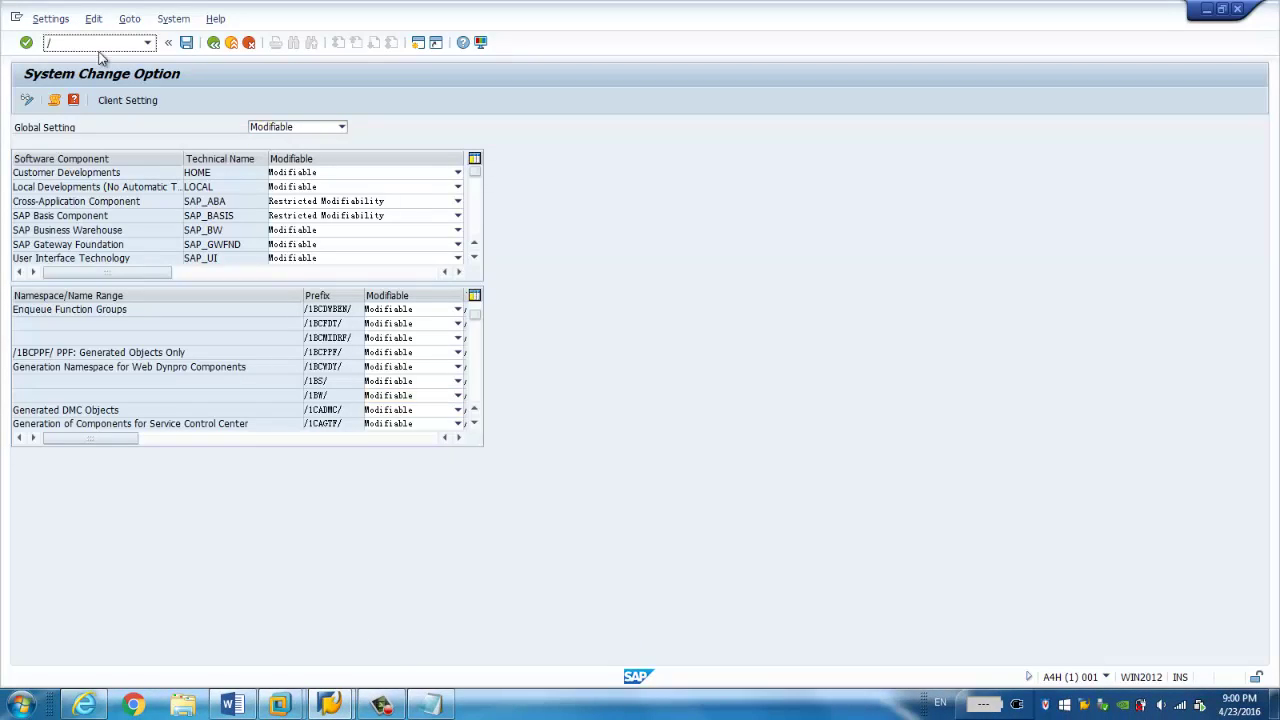
{"action": "type", "text": "nrsa"}
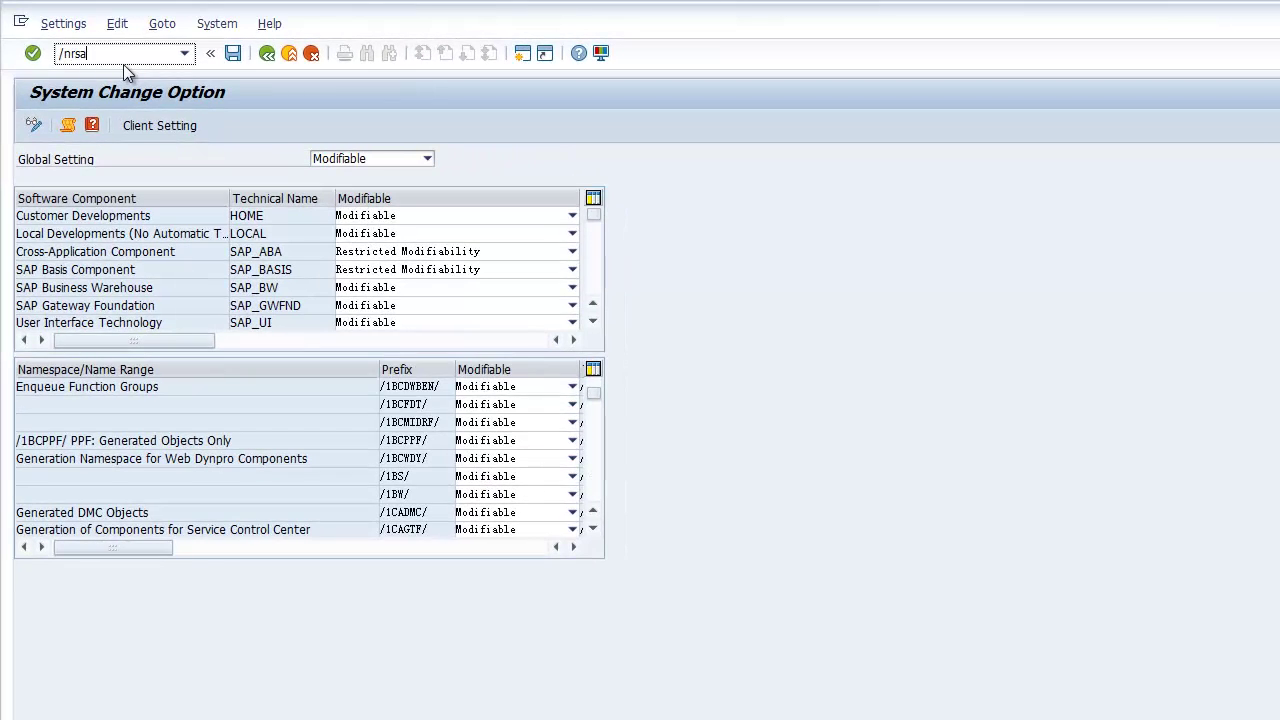
{"action": "type", "text": "1"}
{"action": "key", "text": "Return"}
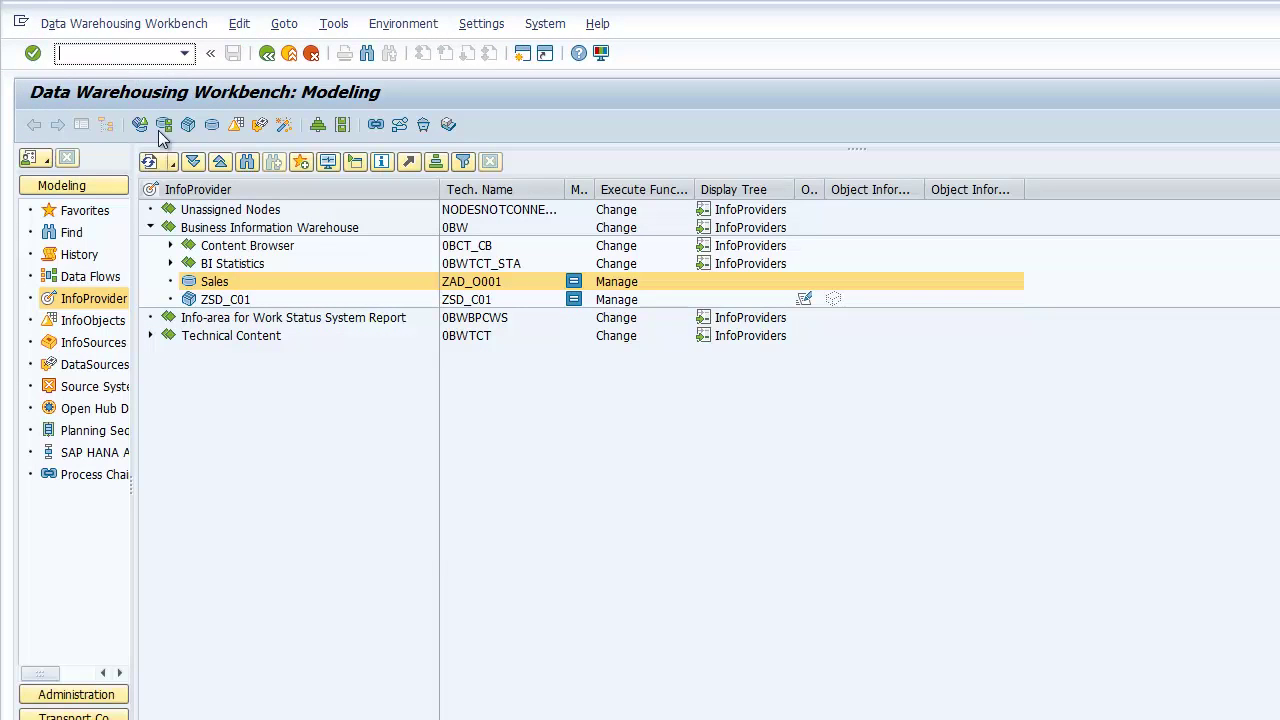
{"action": "left_click", "coordinate": [257, 440]}
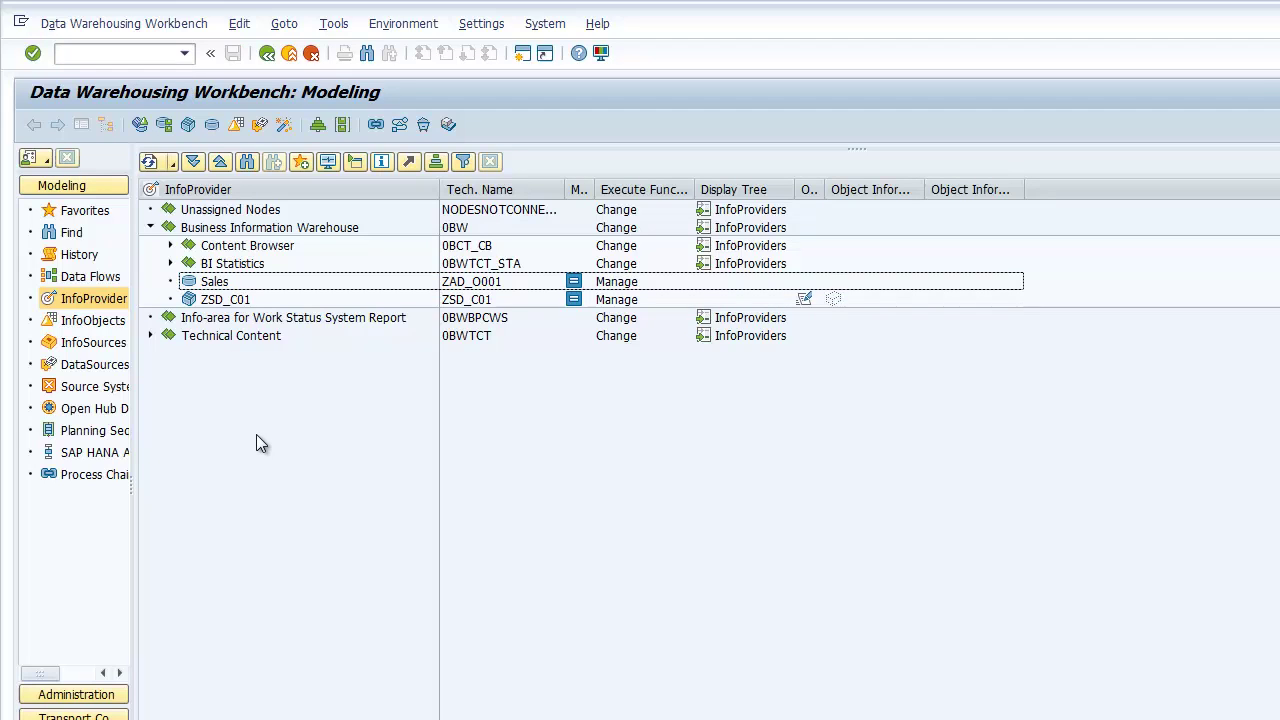
{"action": "double_click", "coordinate": [226, 301]}
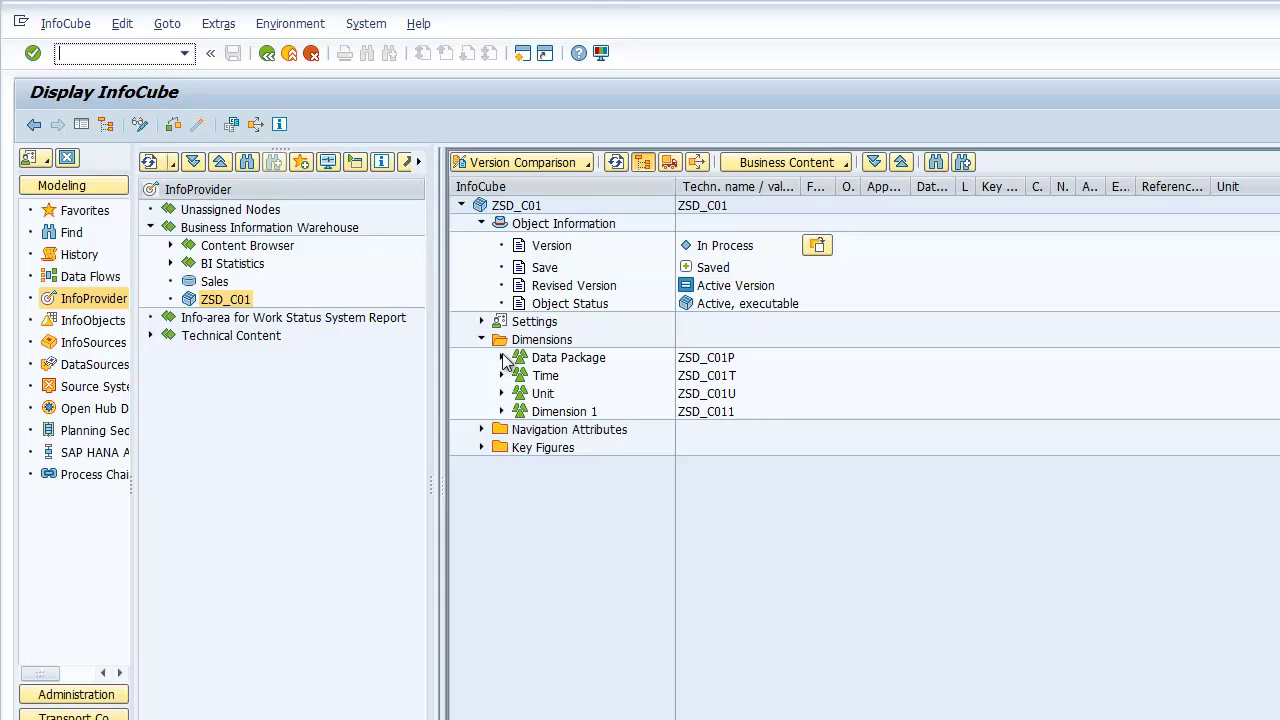
- Review the Type/Attributes information of ZSD_C01, then close that view
{"action": "right_click", "coordinate": [250, 303]}
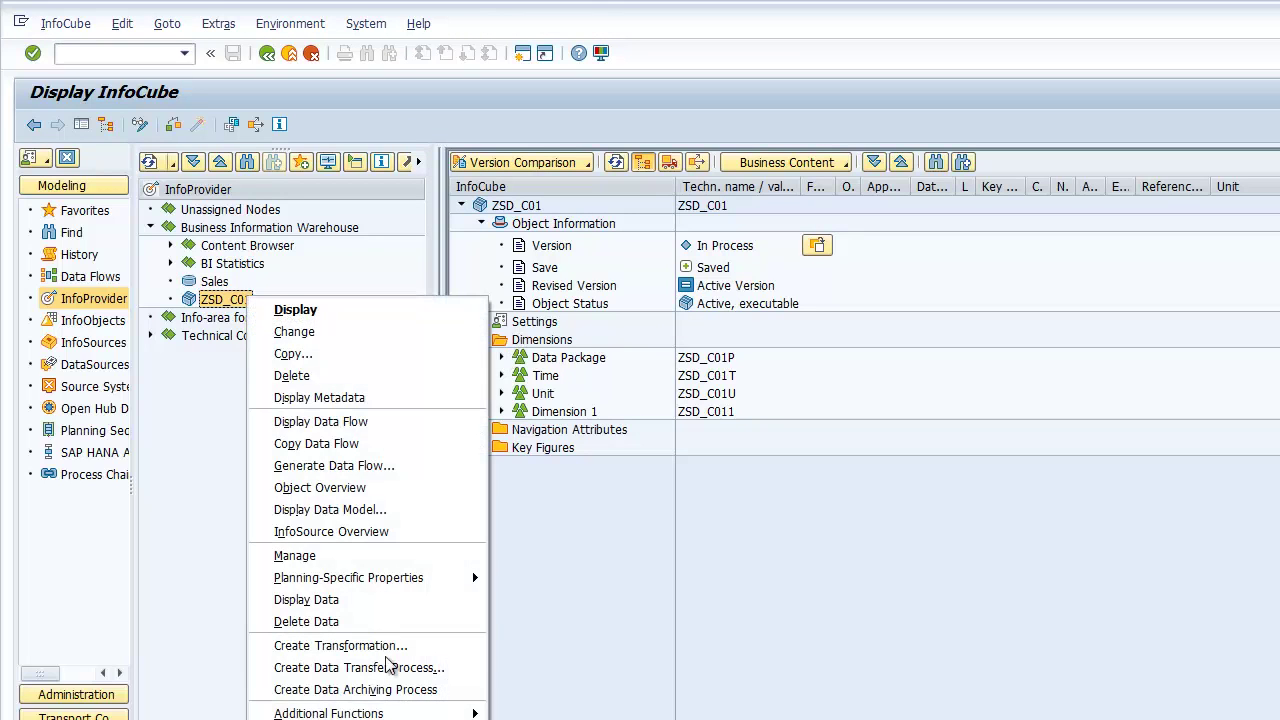
{"action": "left_click", "coordinate": [279, 124]}
{"action": "left_click", "coordinate": [388, 233]}
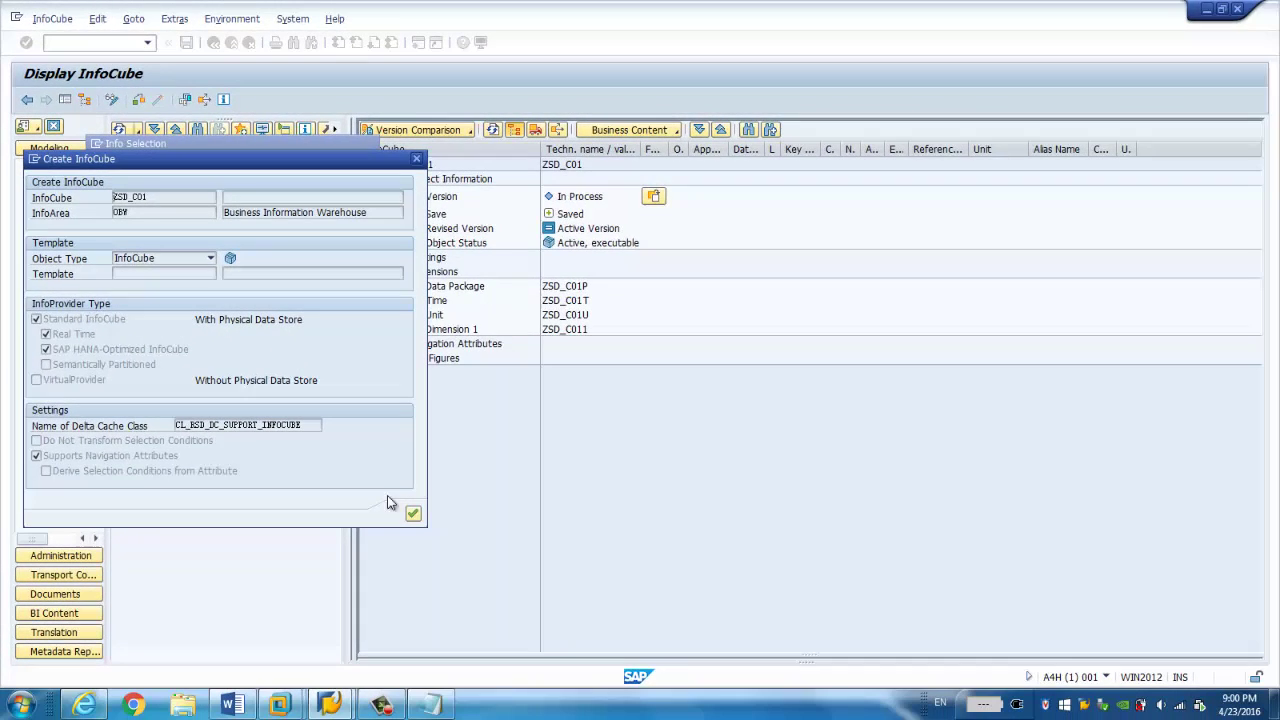
{"action": "left_click", "coordinate": [413, 515]}
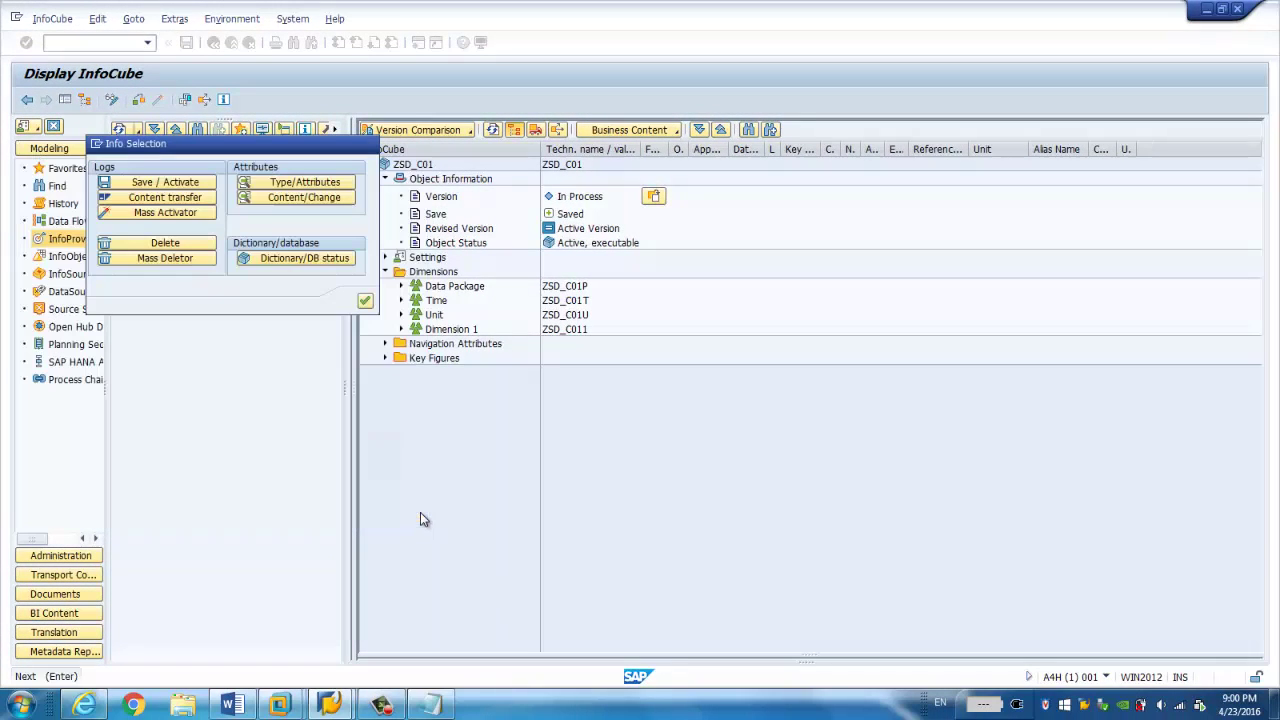
- From the Models list, begin a new Planning-type model with ID SALES_PLANNING
{"action": "left_click", "coordinate": [95, 705]}
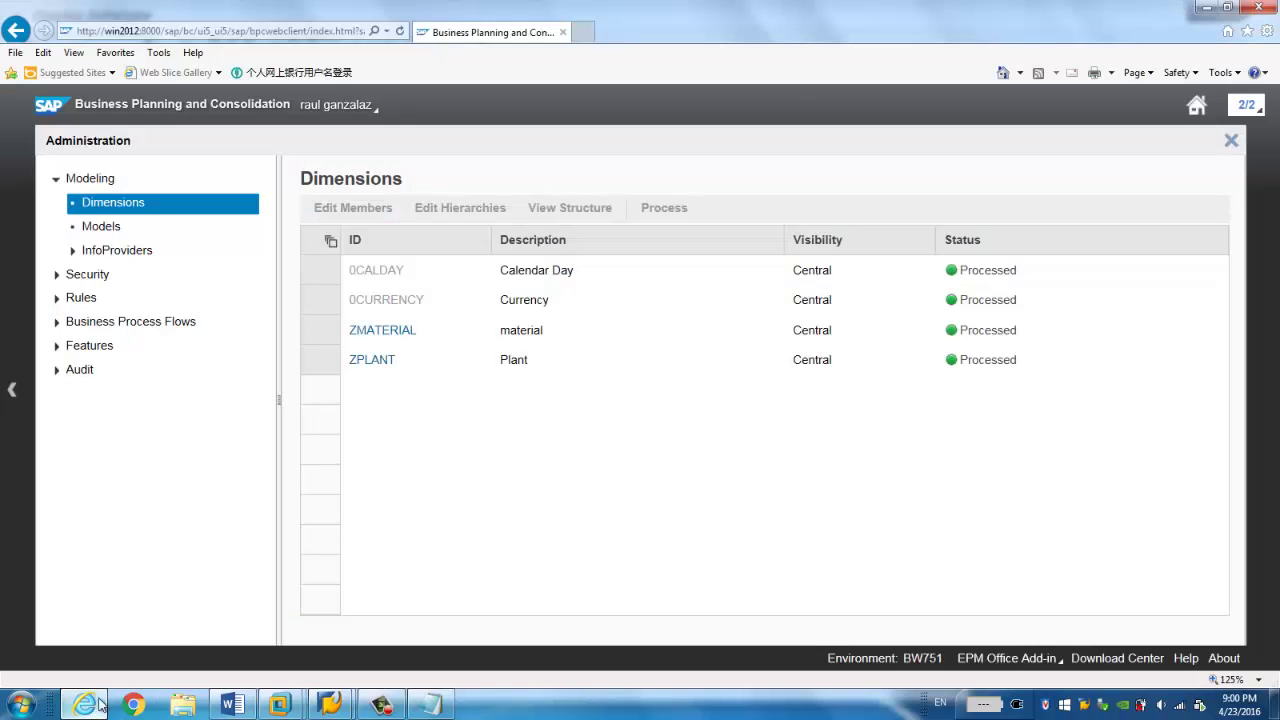
{"action": "left_click", "coordinate": [103, 228]}
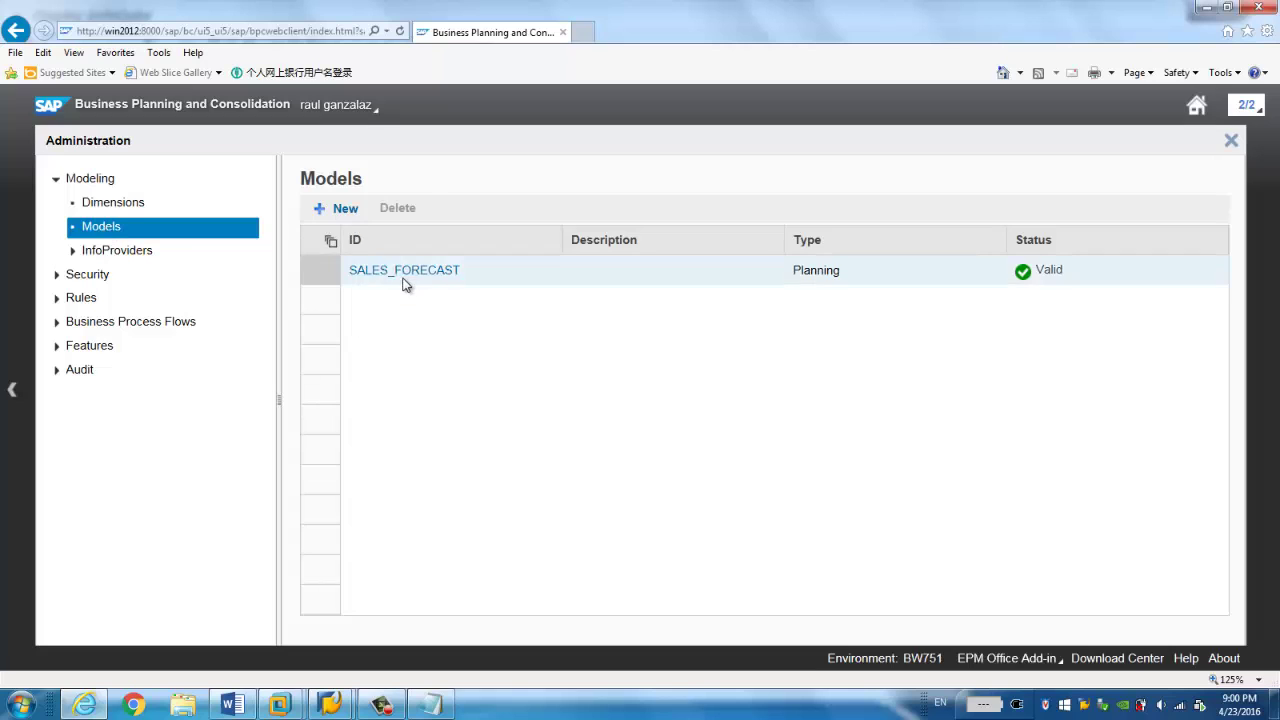
{"action": "left_click", "coordinate": [341, 209]}
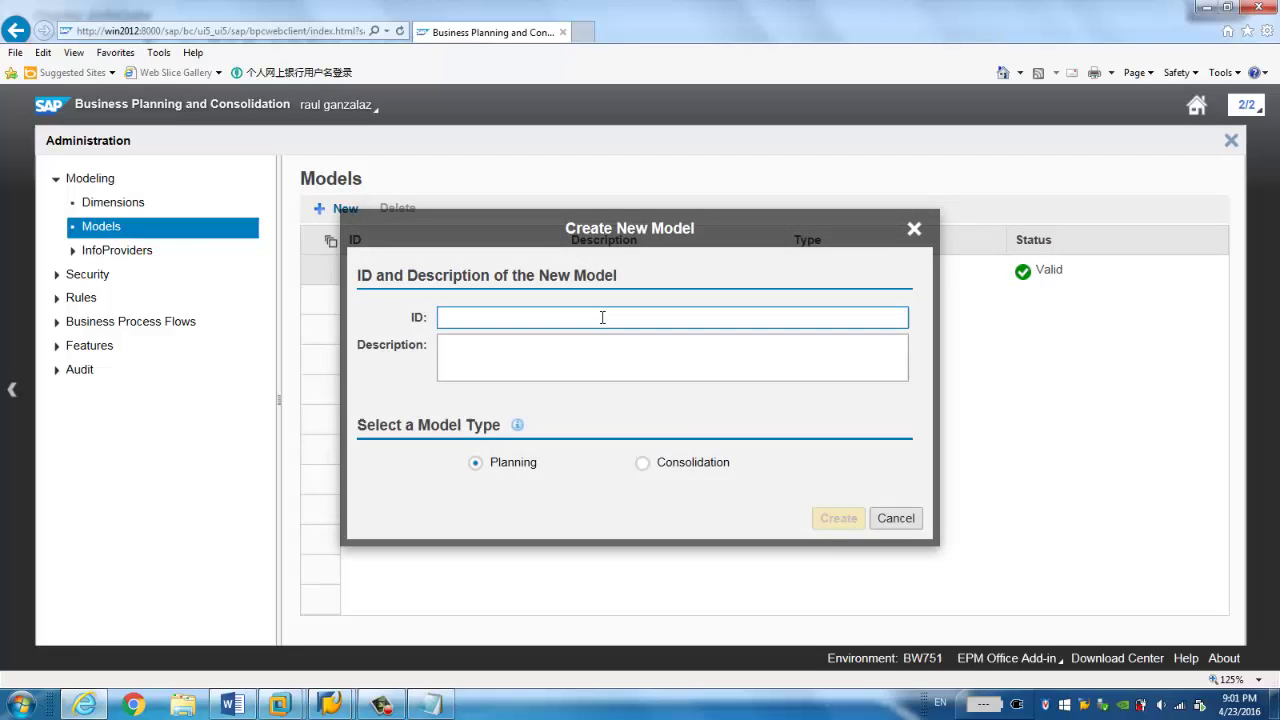
{"action": "type", "text": "SA"}
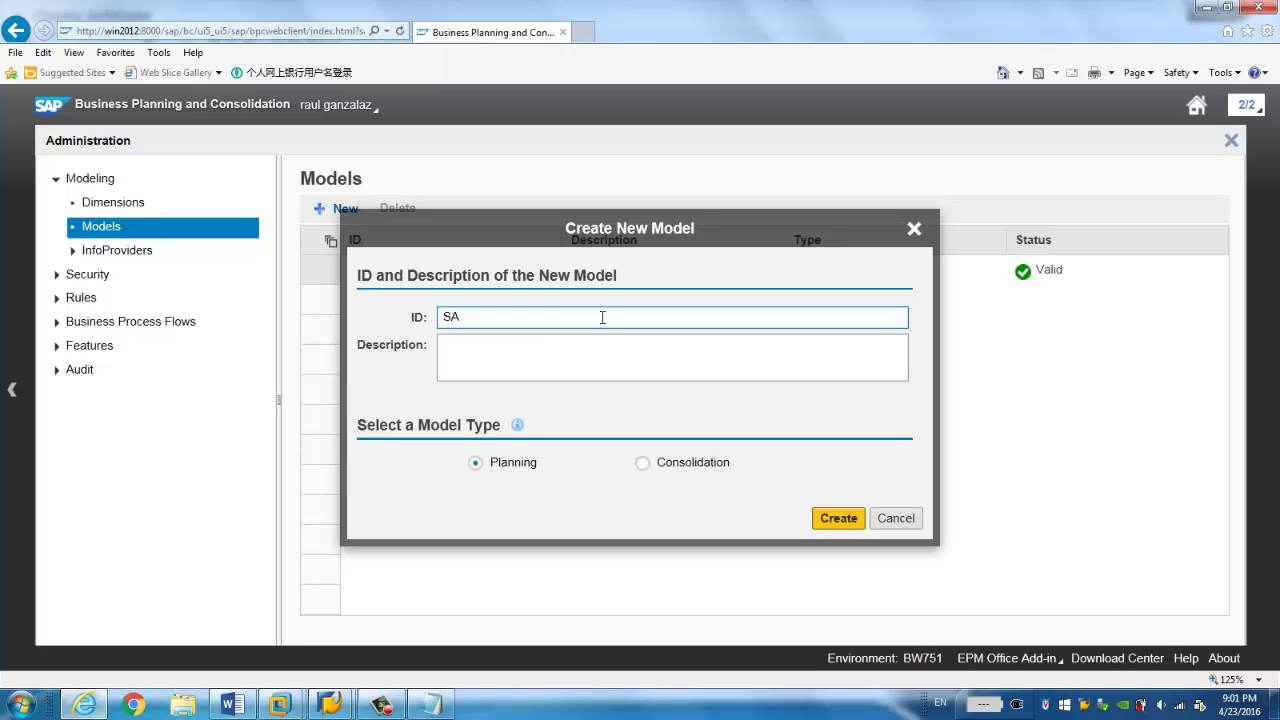
{"action": "key", "text": "BackSpace"}
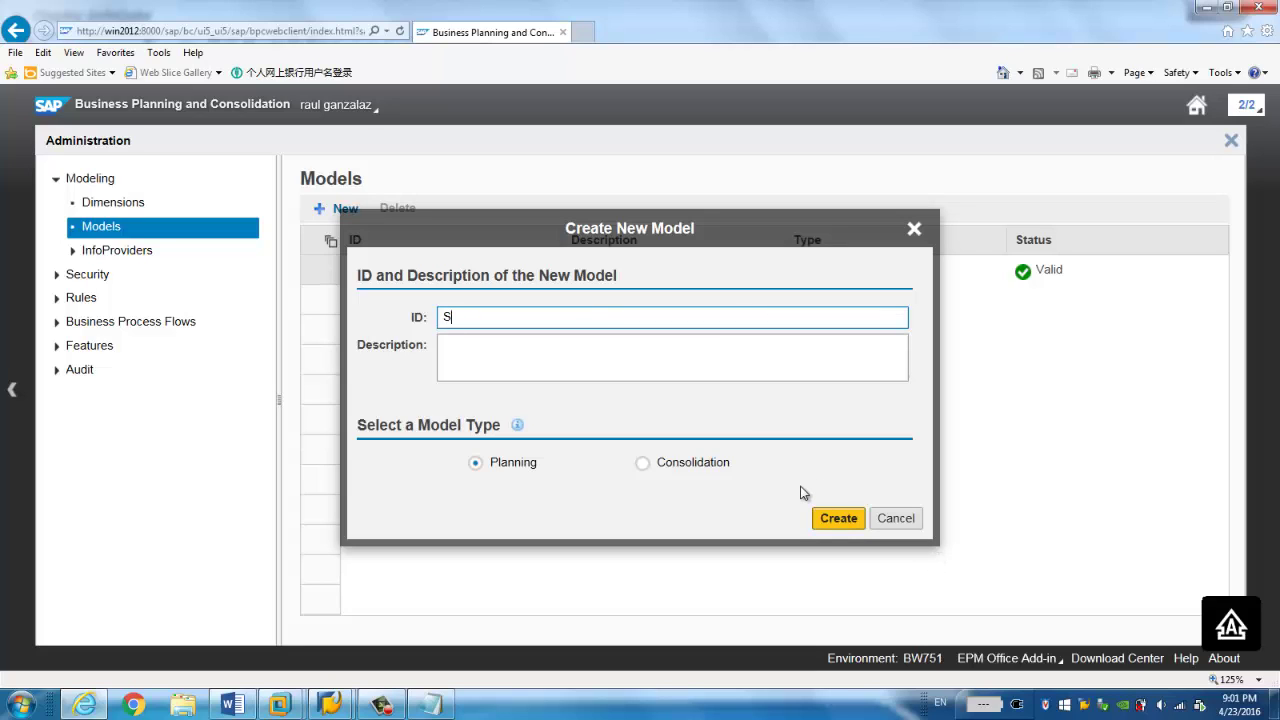
{"action": "key", "text": "BackSpace"}
{"action": "type", "text": "SALE"}
{"action": "key", "text": "BackSpace"}
{"action": "key", "text": "BackSpace"}
{"action": "key", "text": "BackSpace"}
{"action": "type", "text": "ALES_PLAN"}
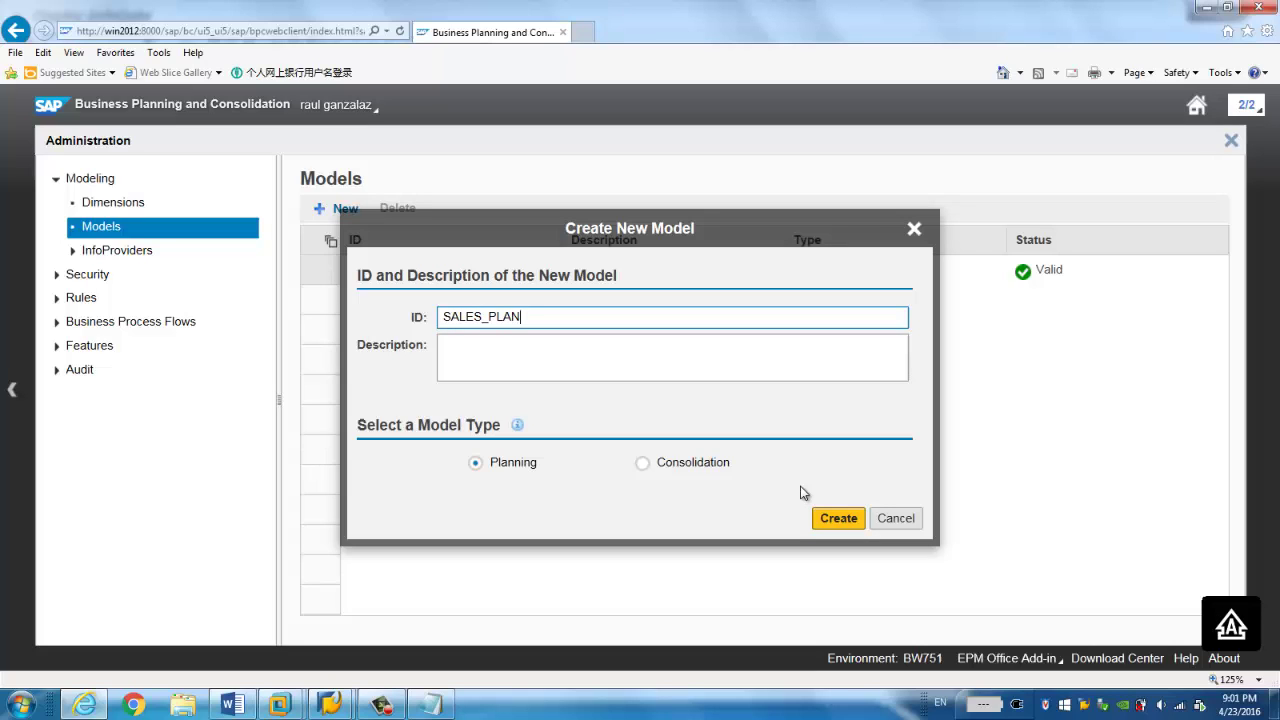
{"action": "type", "text": "NING"}
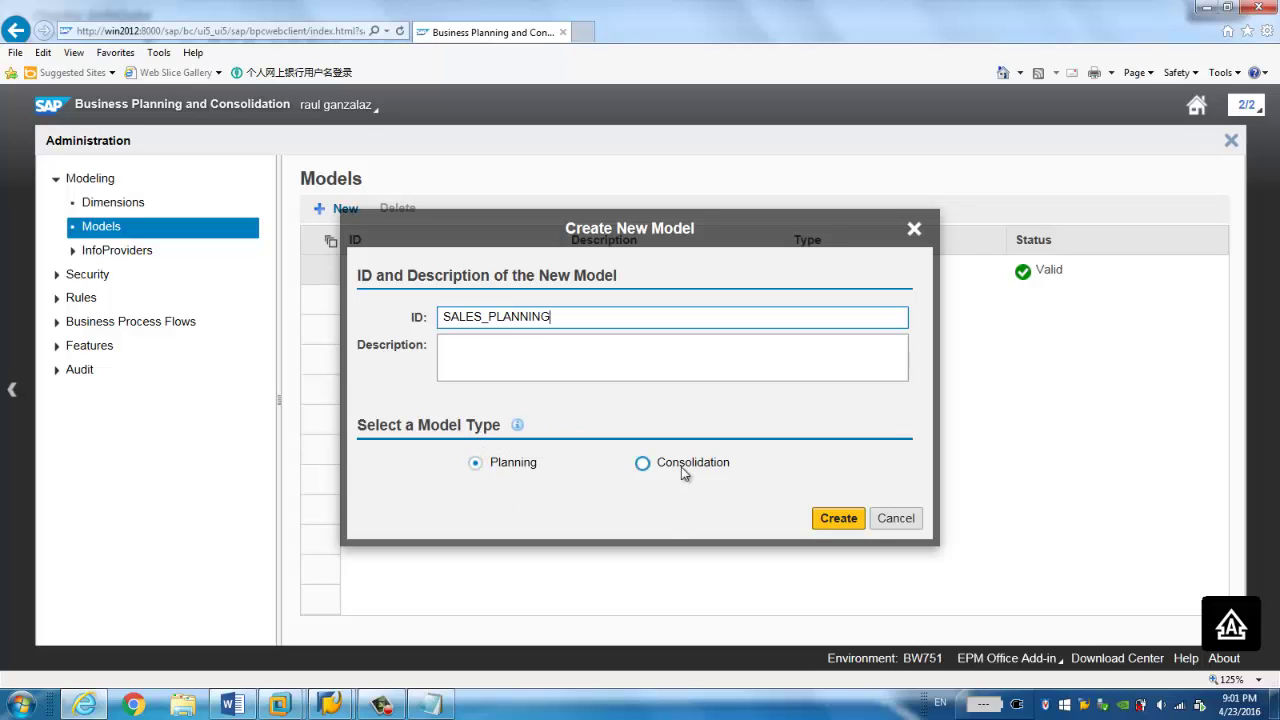
- Create the model with InfoCube ZSD_C01 as its InfoProvider, save it, and return to Models
{"action": "left_click", "coordinate": [836, 519]}
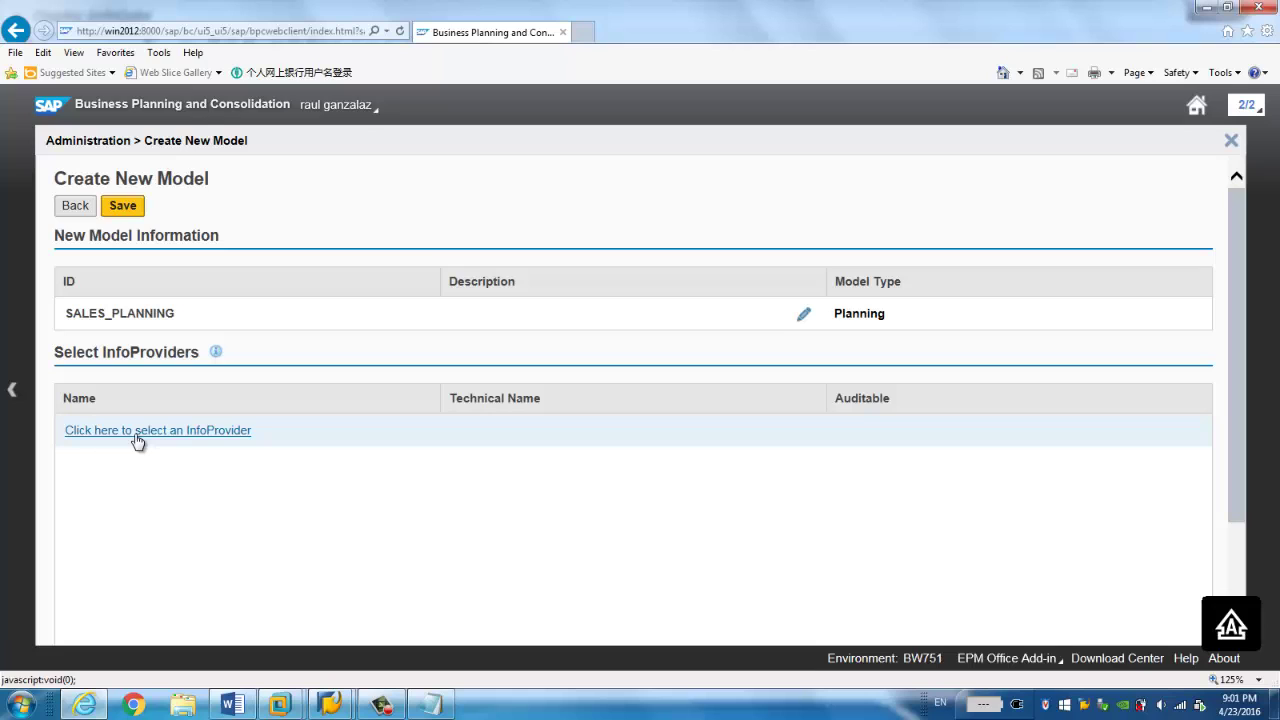
{"action": "left_click", "coordinate": [136, 436]}
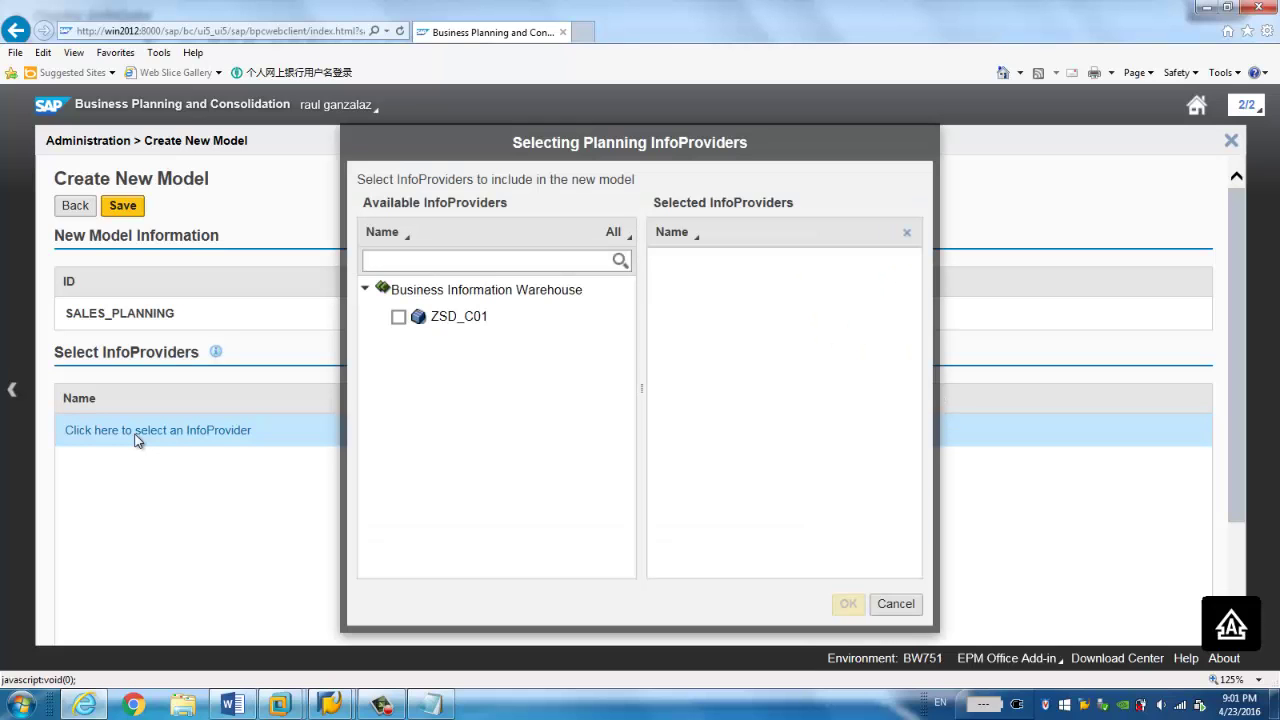
{"action": "left_click", "coordinate": [398, 318]}
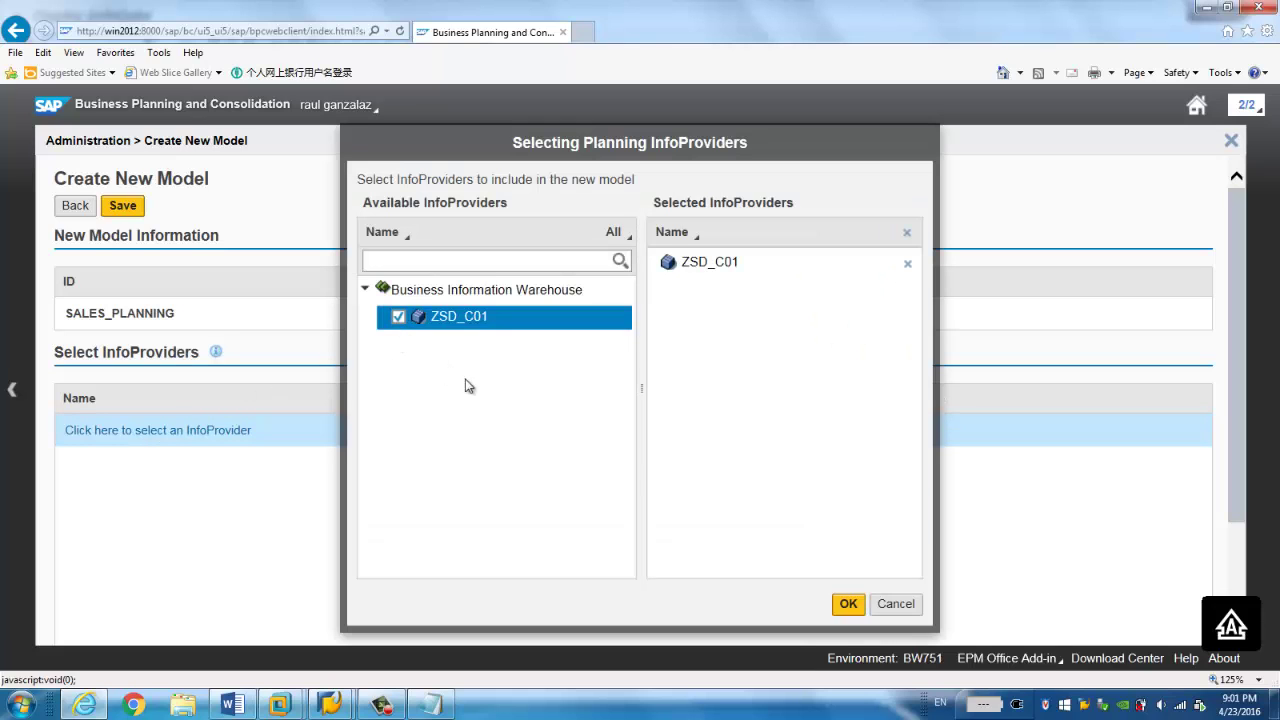
{"action": "left_click", "coordinate": [848, 603]}
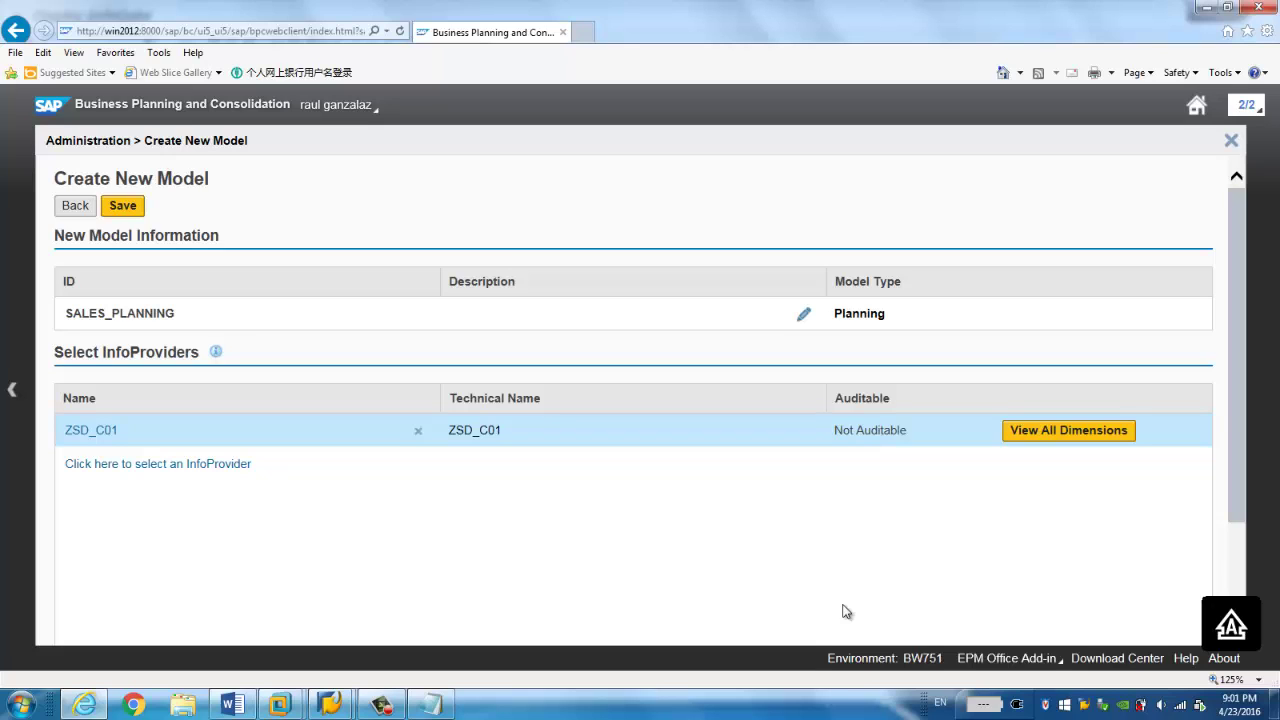
{"action": "left_click", "coordinate": [121, 206]}
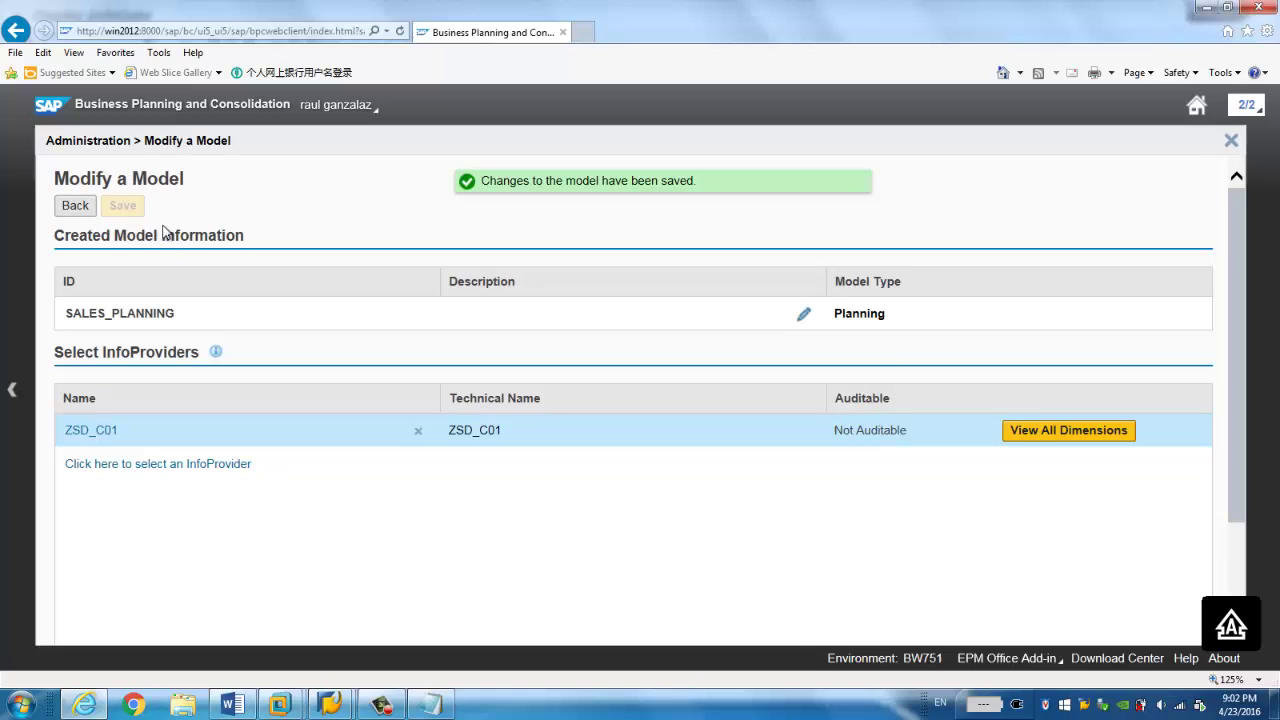
{"action": "left_click", "coordinate": [80, 207]}
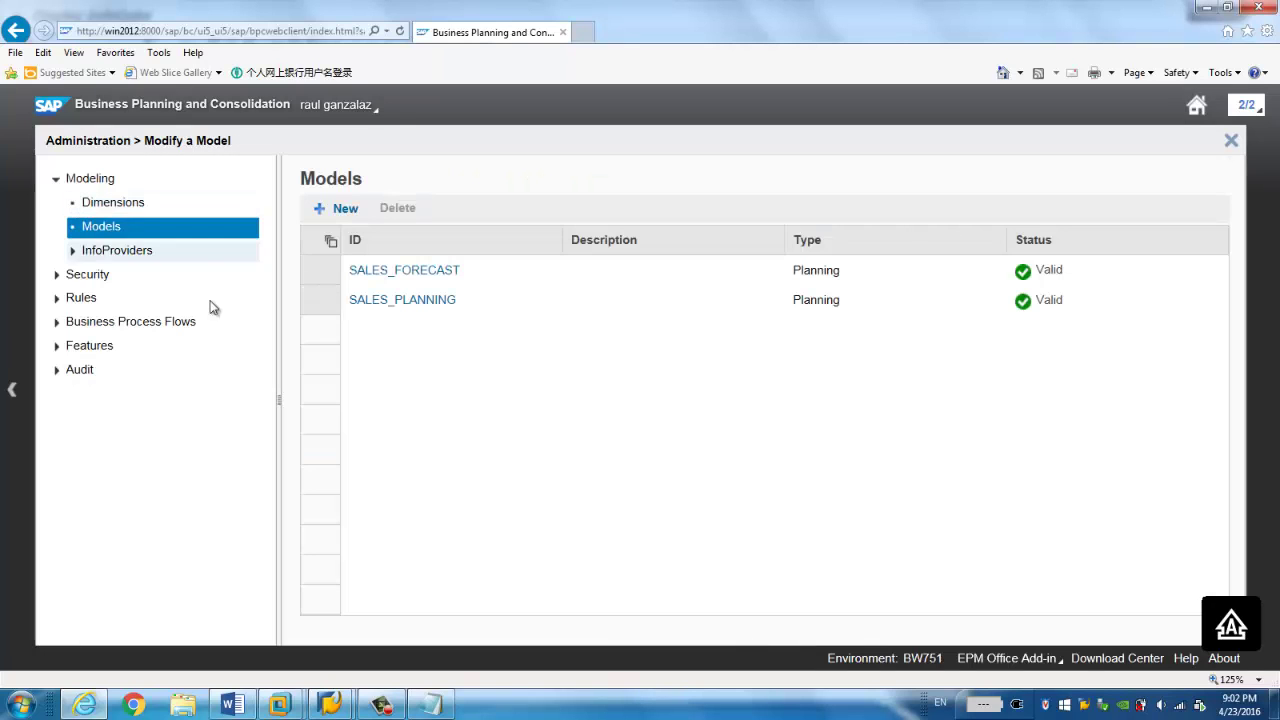